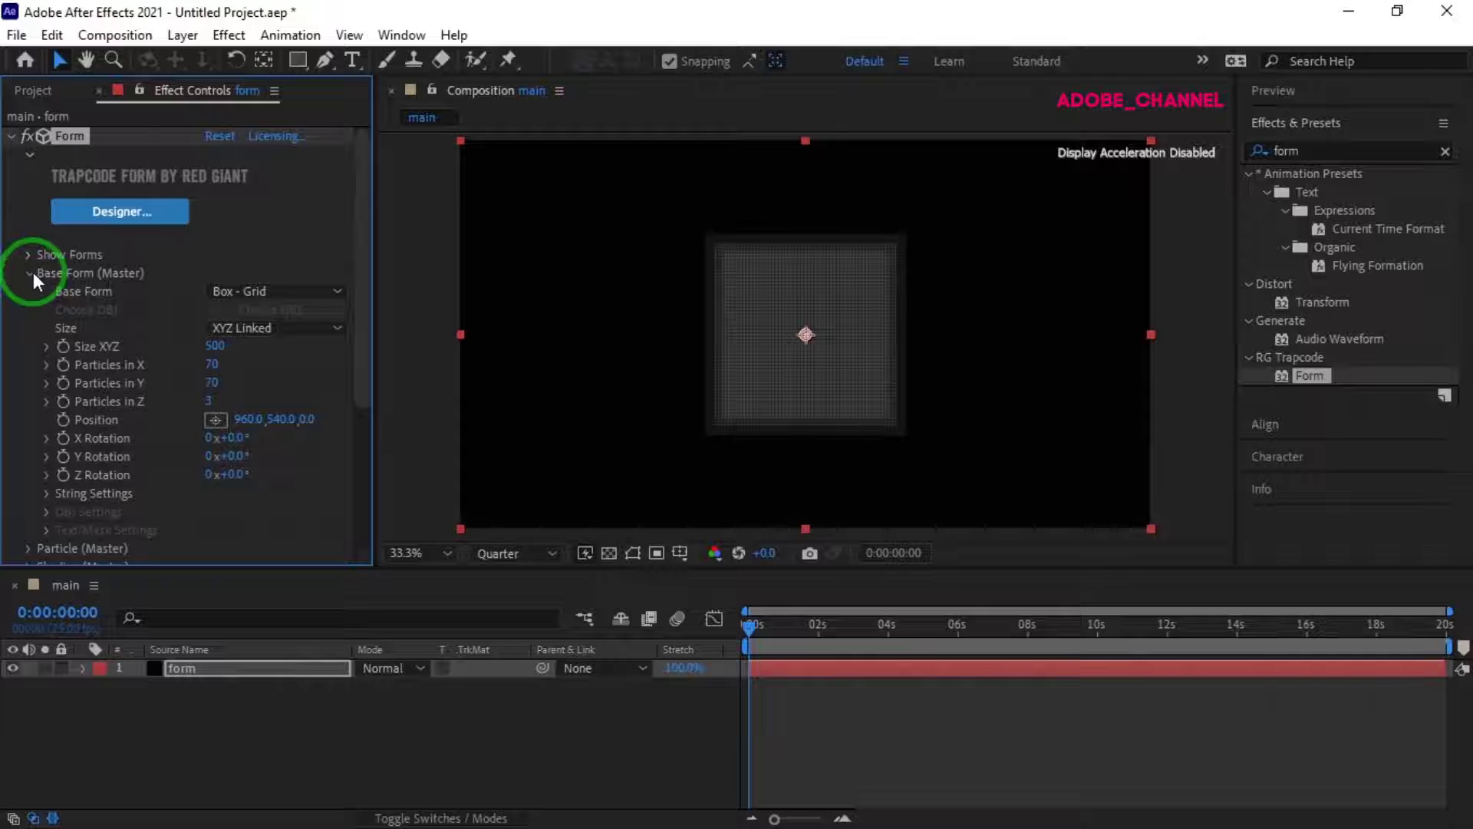
Step: Set the Form effect's base form Size XYZ to 1400 and its Particles in X to 10
click(213, 346)
text(1400)
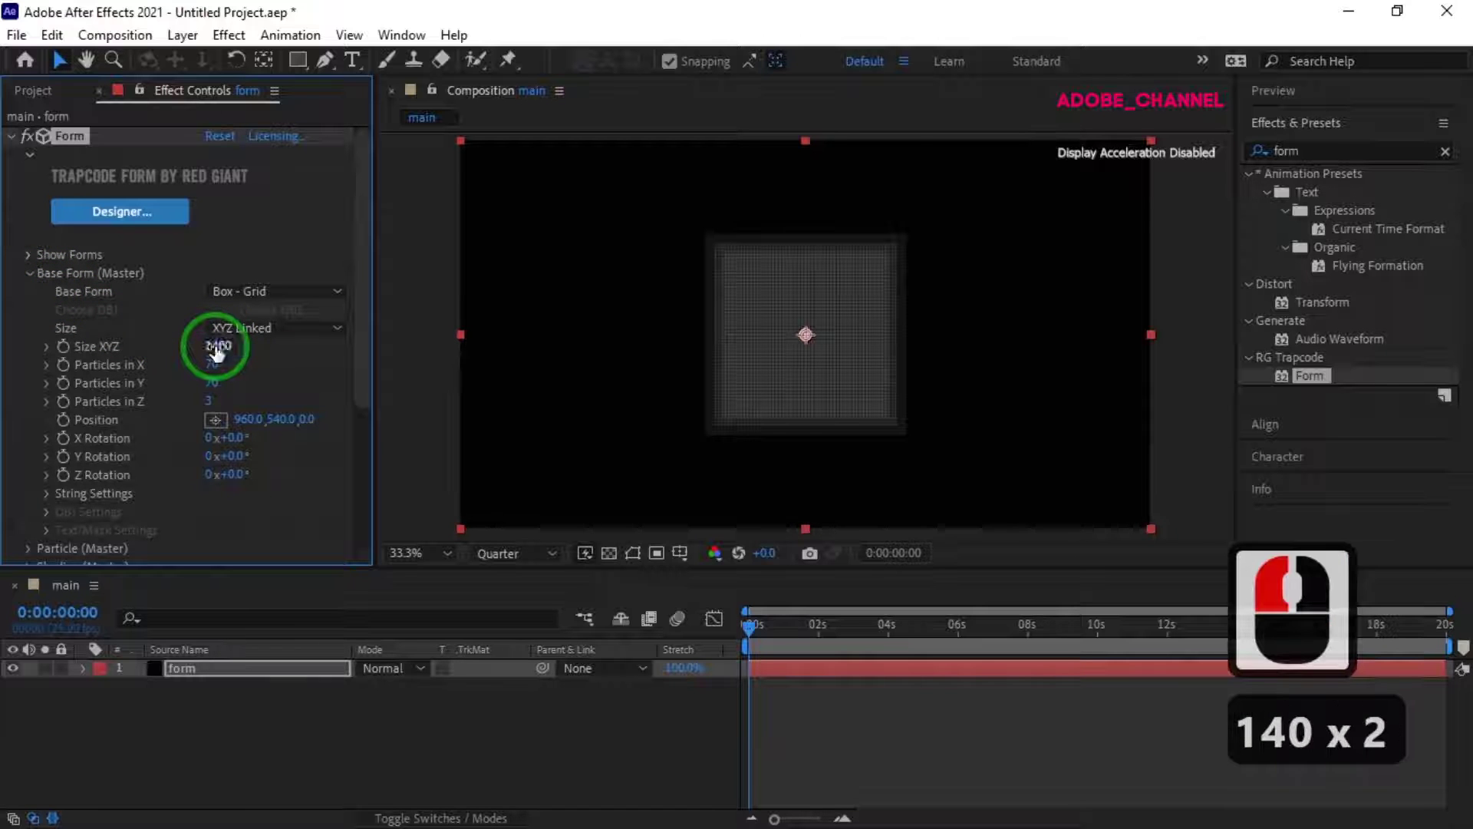
key(Return)
click(213, 365)
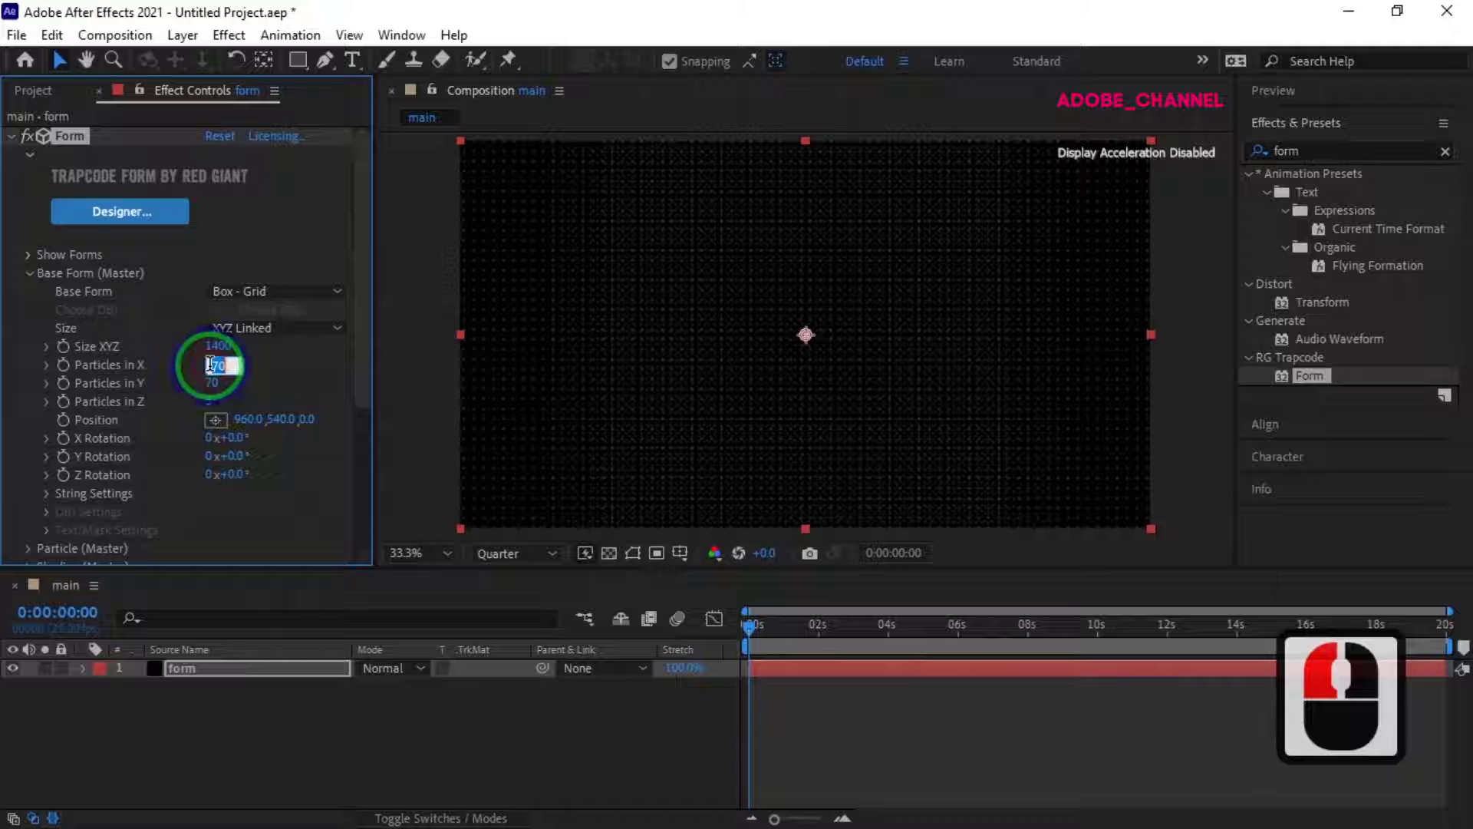
text(10)
key(Return)
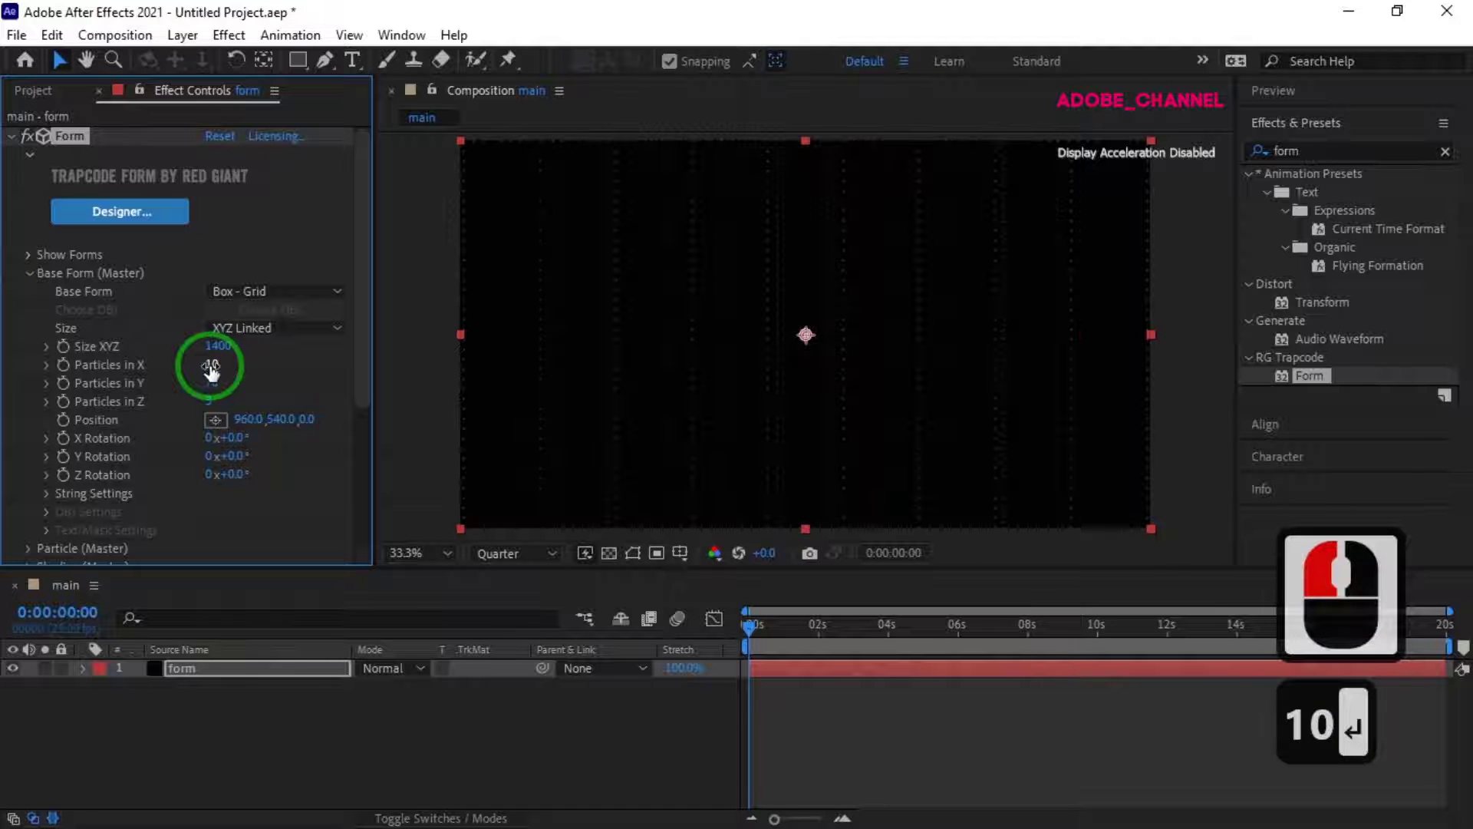
Step: Set the Form effect's Disperse to 330 and its Twist to 10
scroll(169, 380, down, 3)
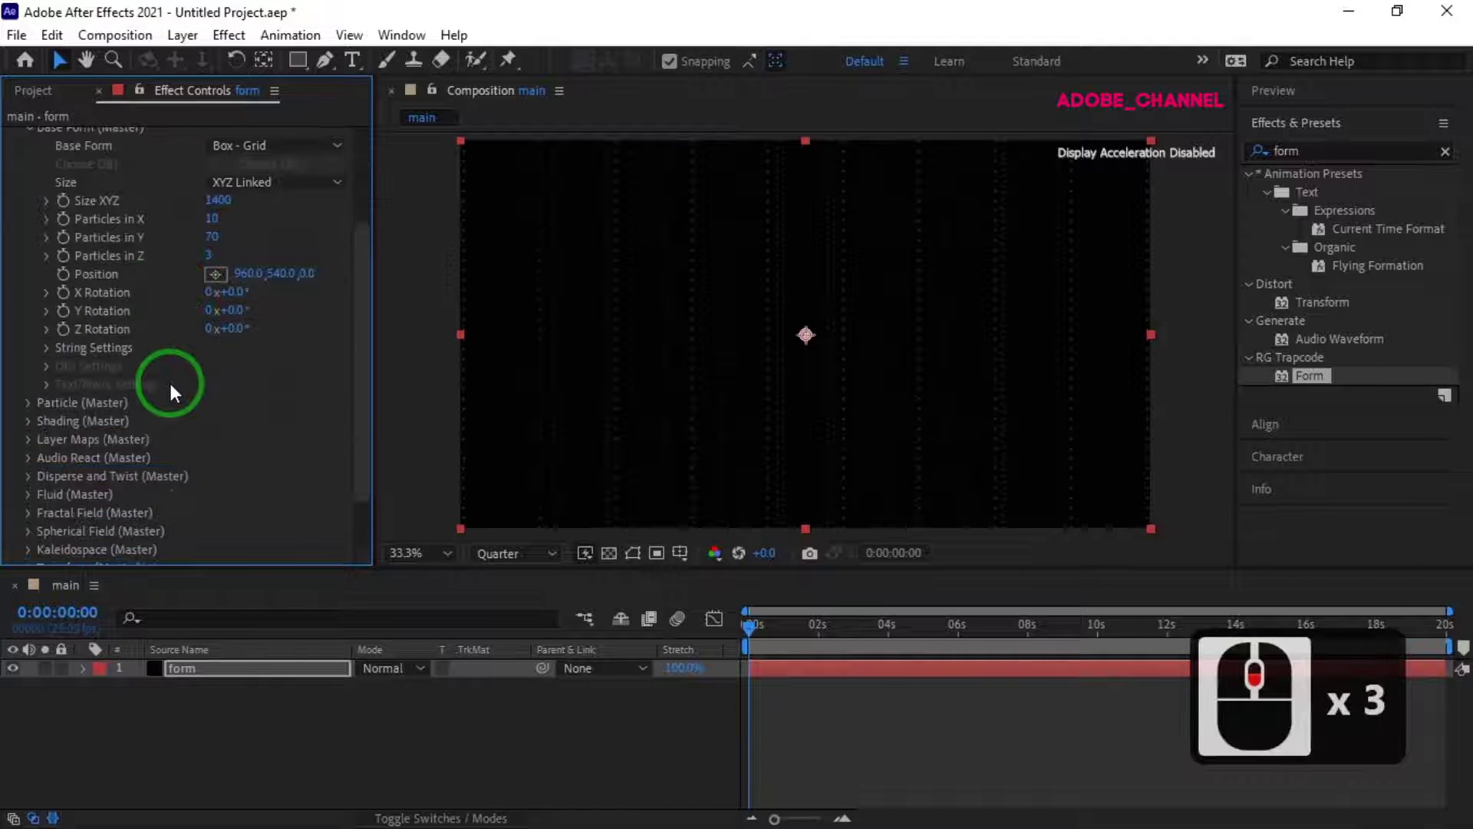
scroll(171, 392, down, 3)
scroll(169, 380, down, 2)
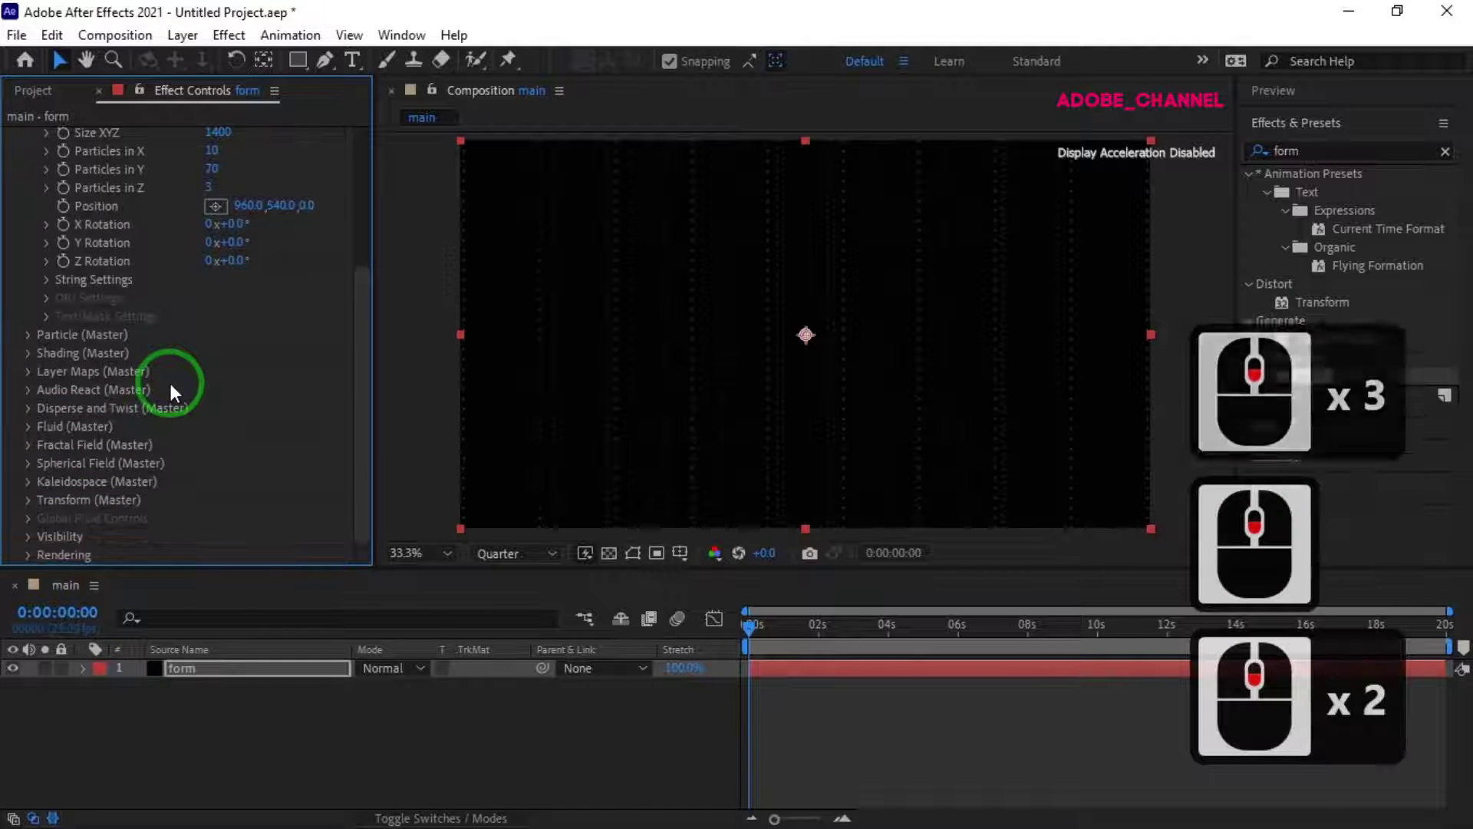
click(30, 408)
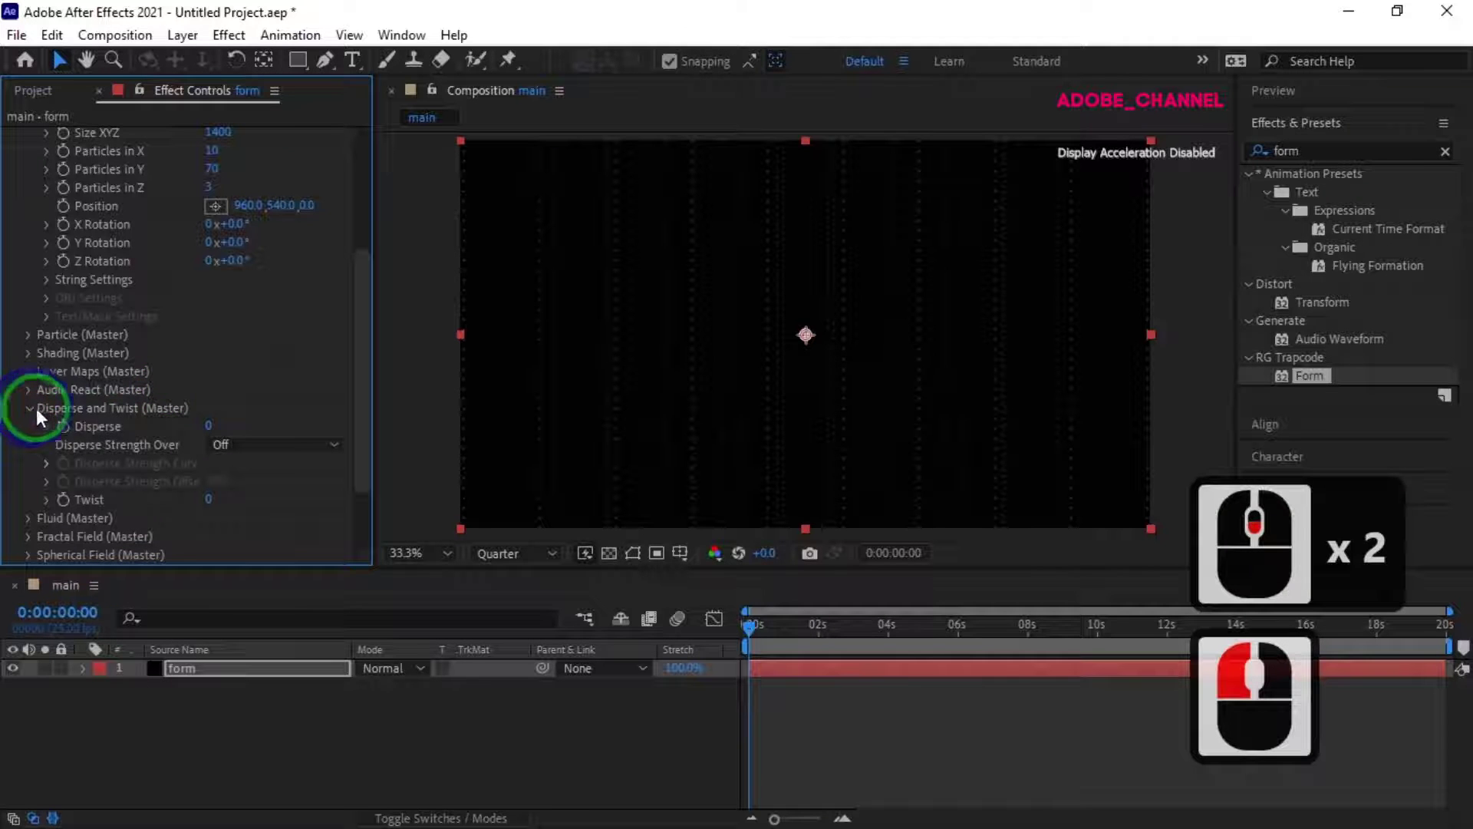
click(207, 427)
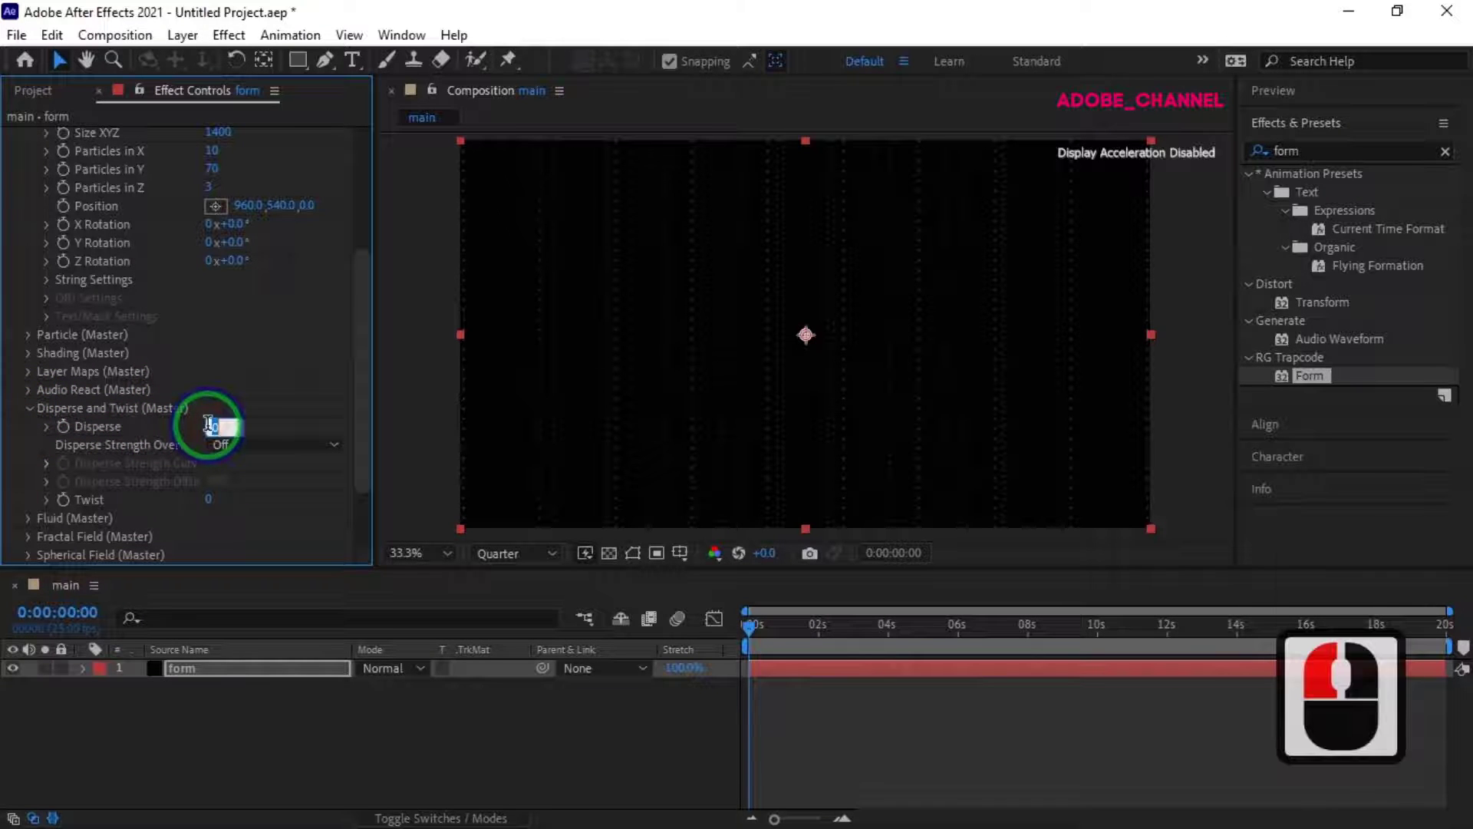
text(330)
key(Return)
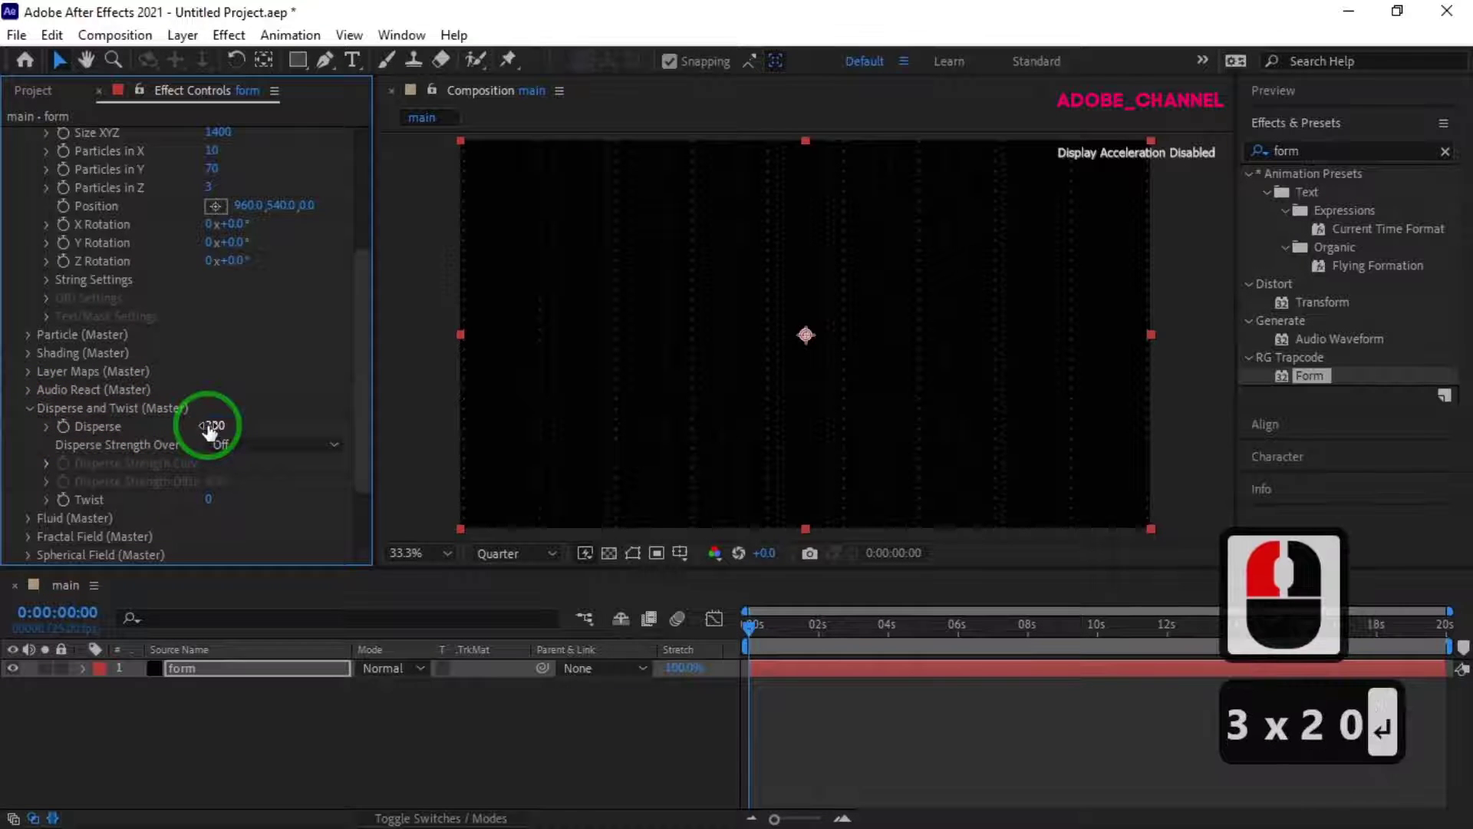
click(208, 500)
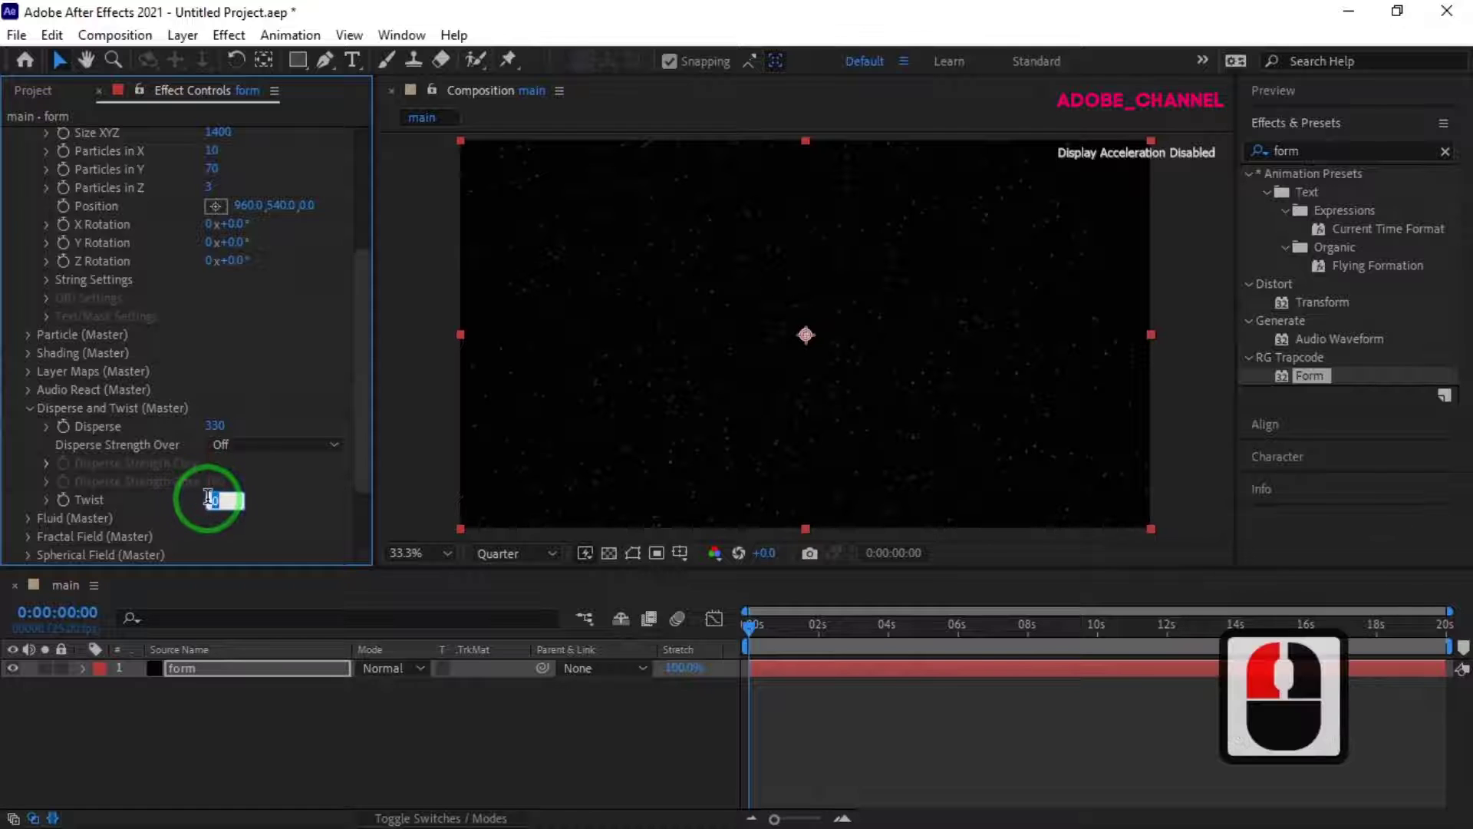
text(10)
key(Return)
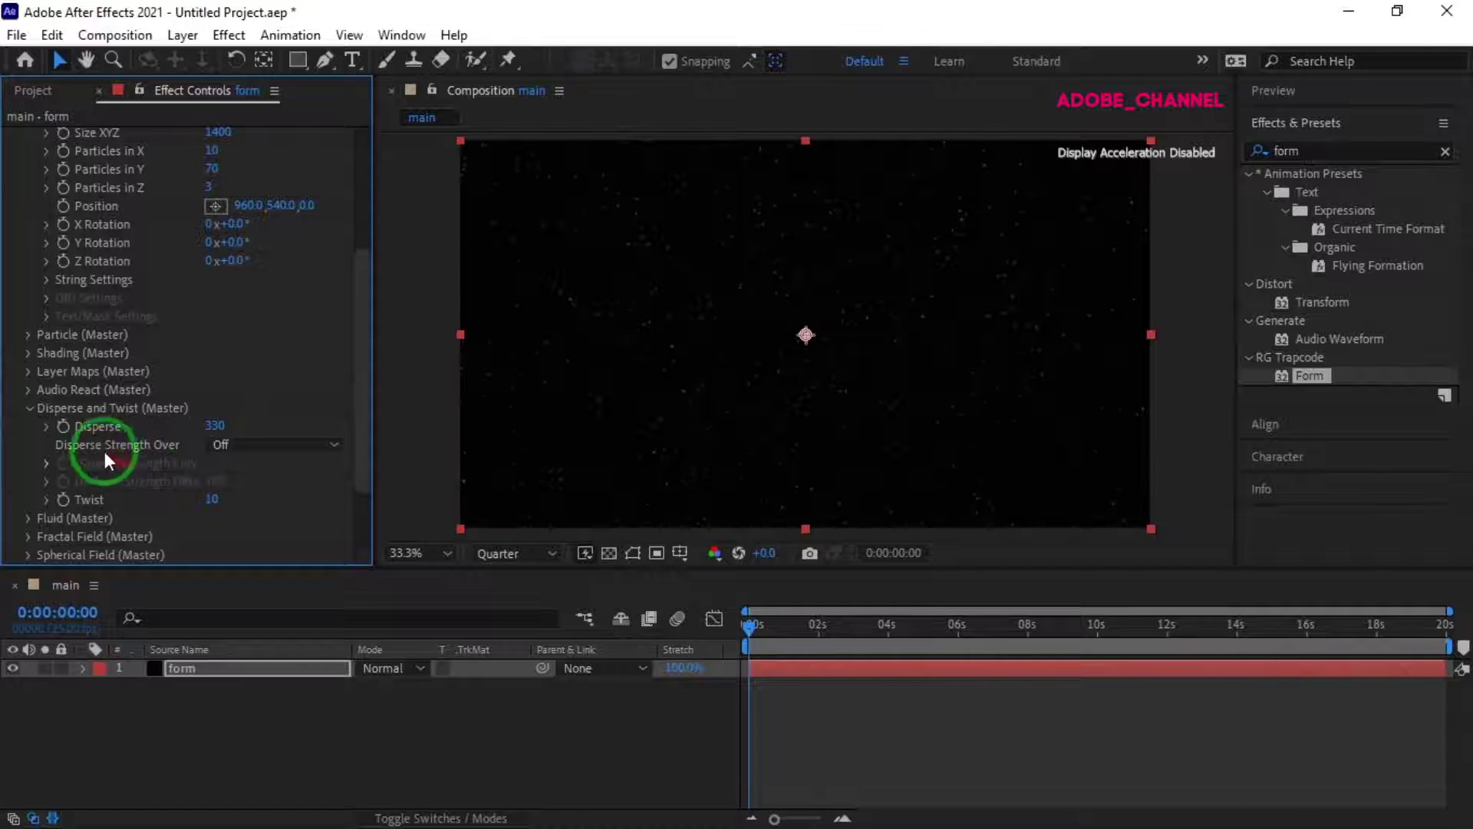
Step: Set the Sphere Feather of the Form effect's master particle to 30
click(28, 334)
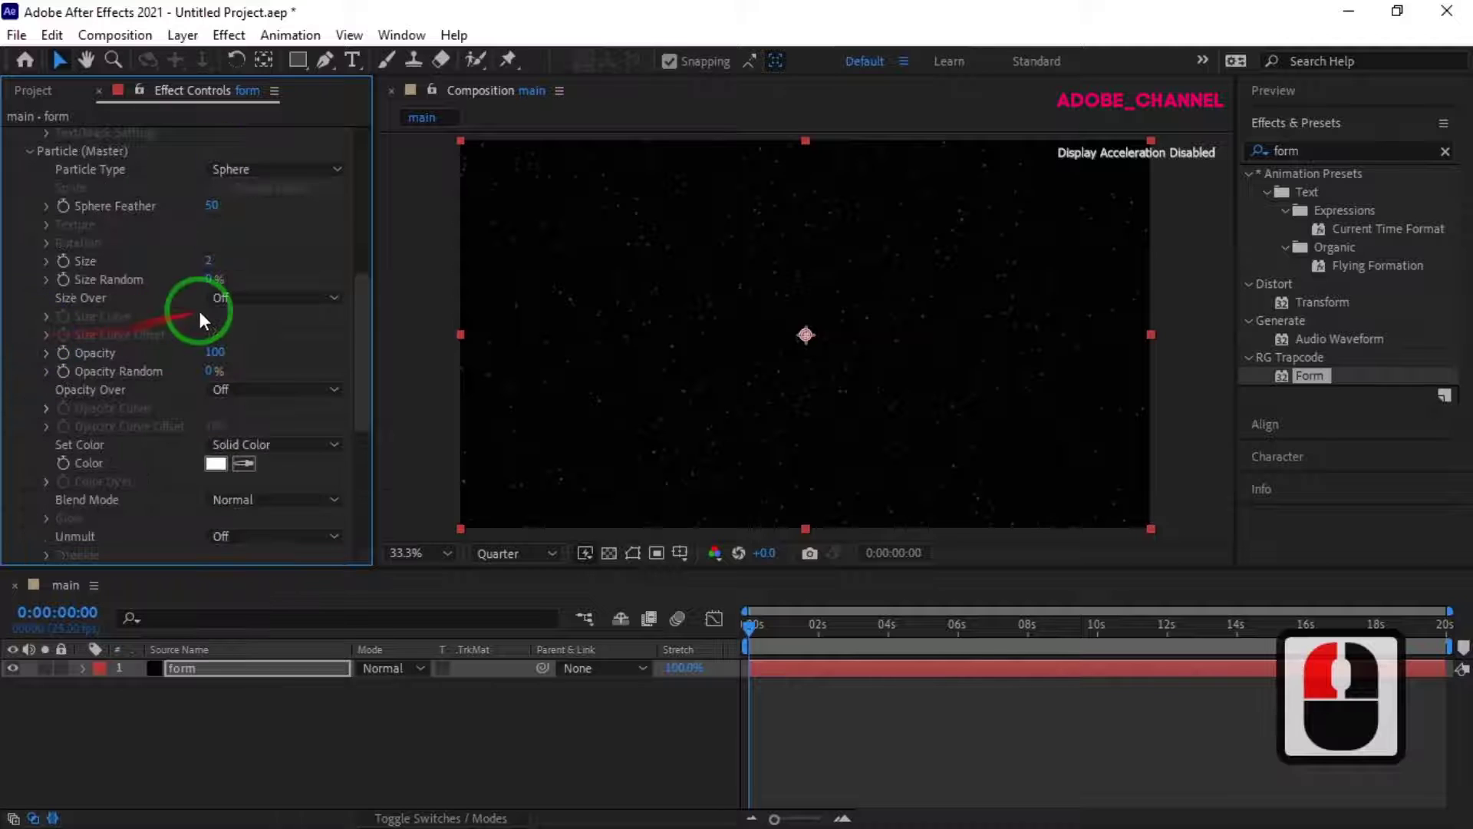
click(211, 205)
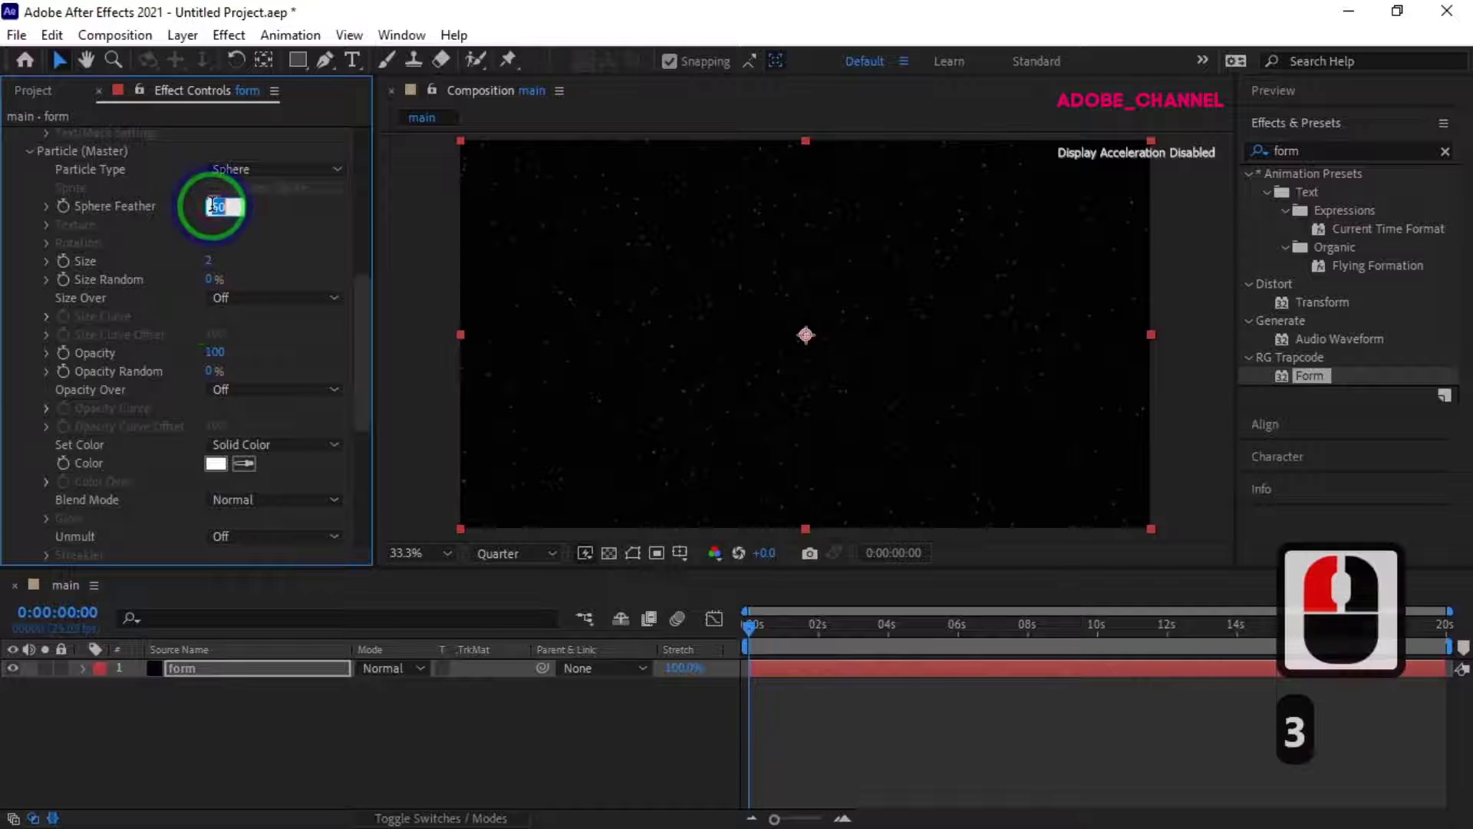
text(30)
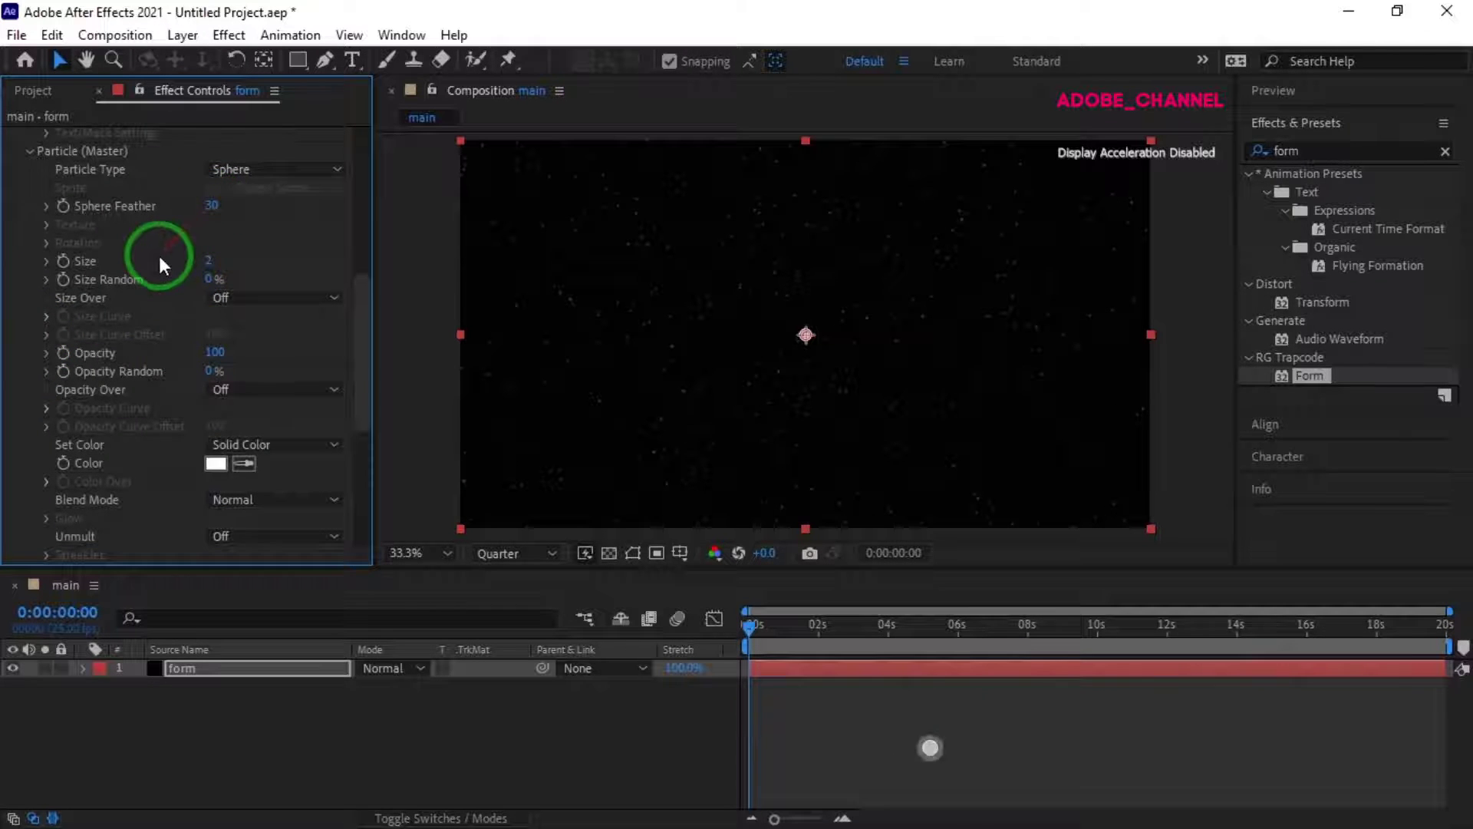
Step: Set the Form effect's Fractal Field to Affect Size 3 and Affect Opacity 20
scroll(160, 259, down, 6)
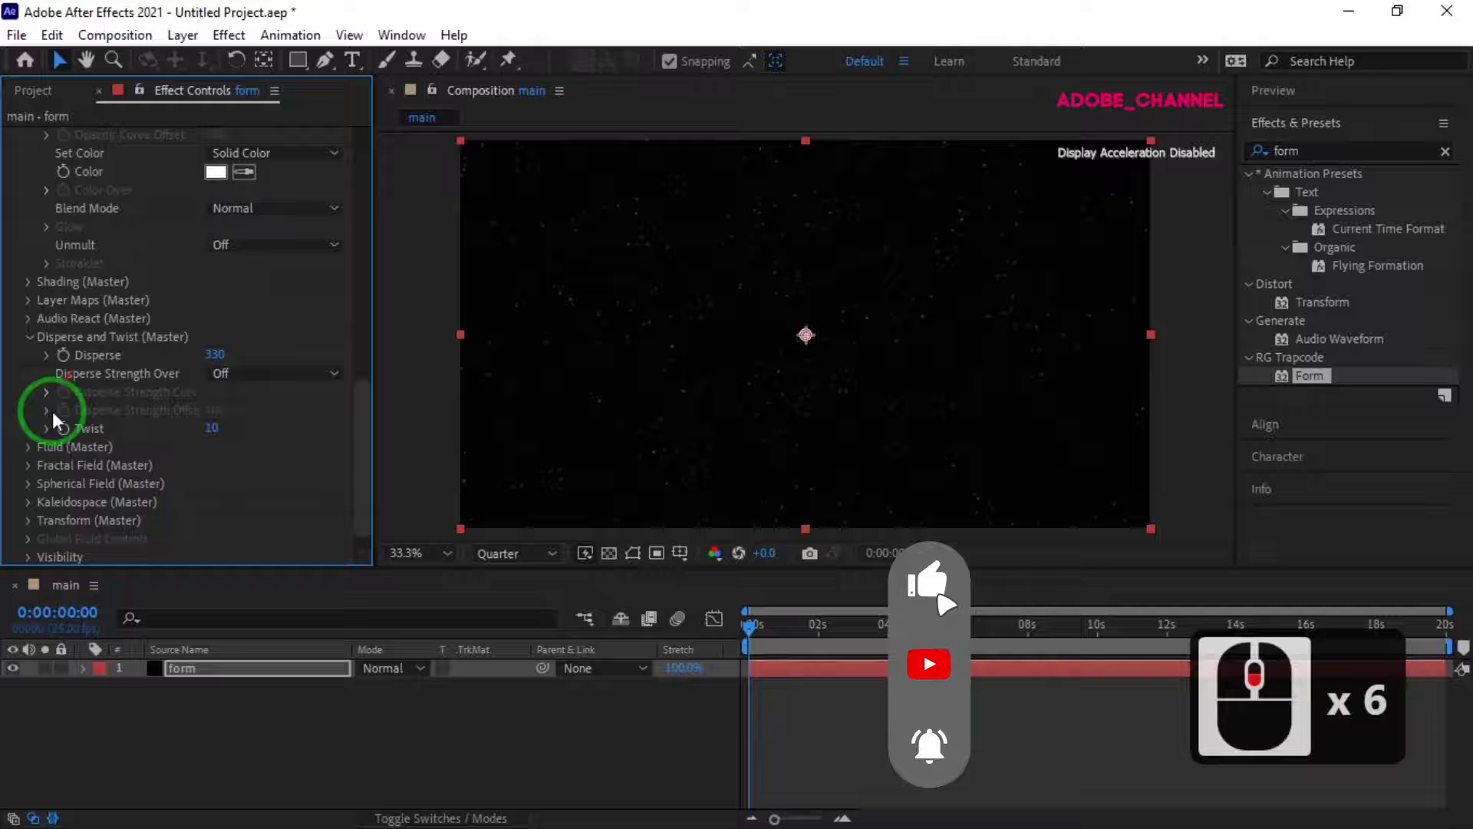
click(28, 464)
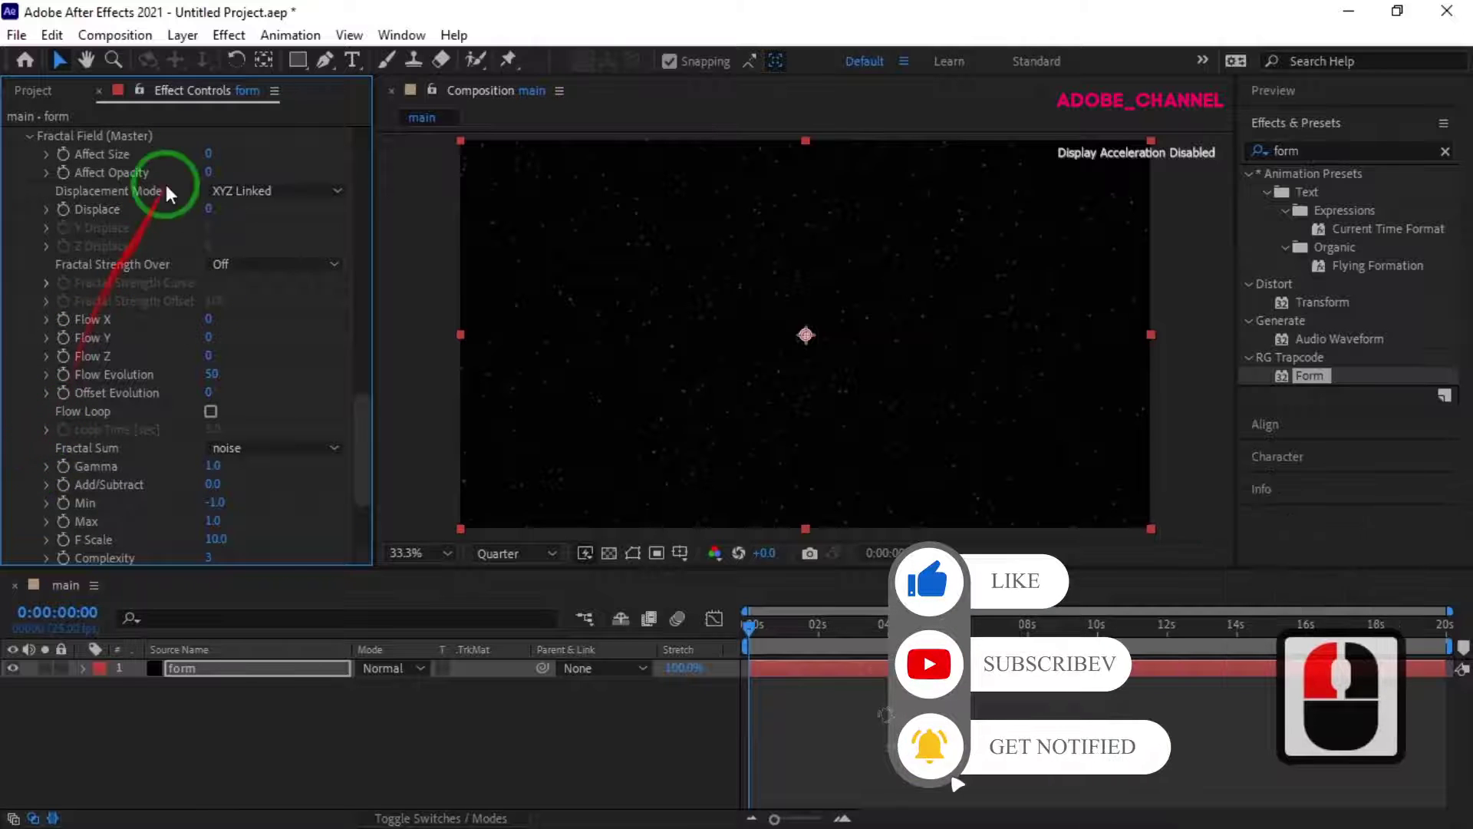
click(208, 154)
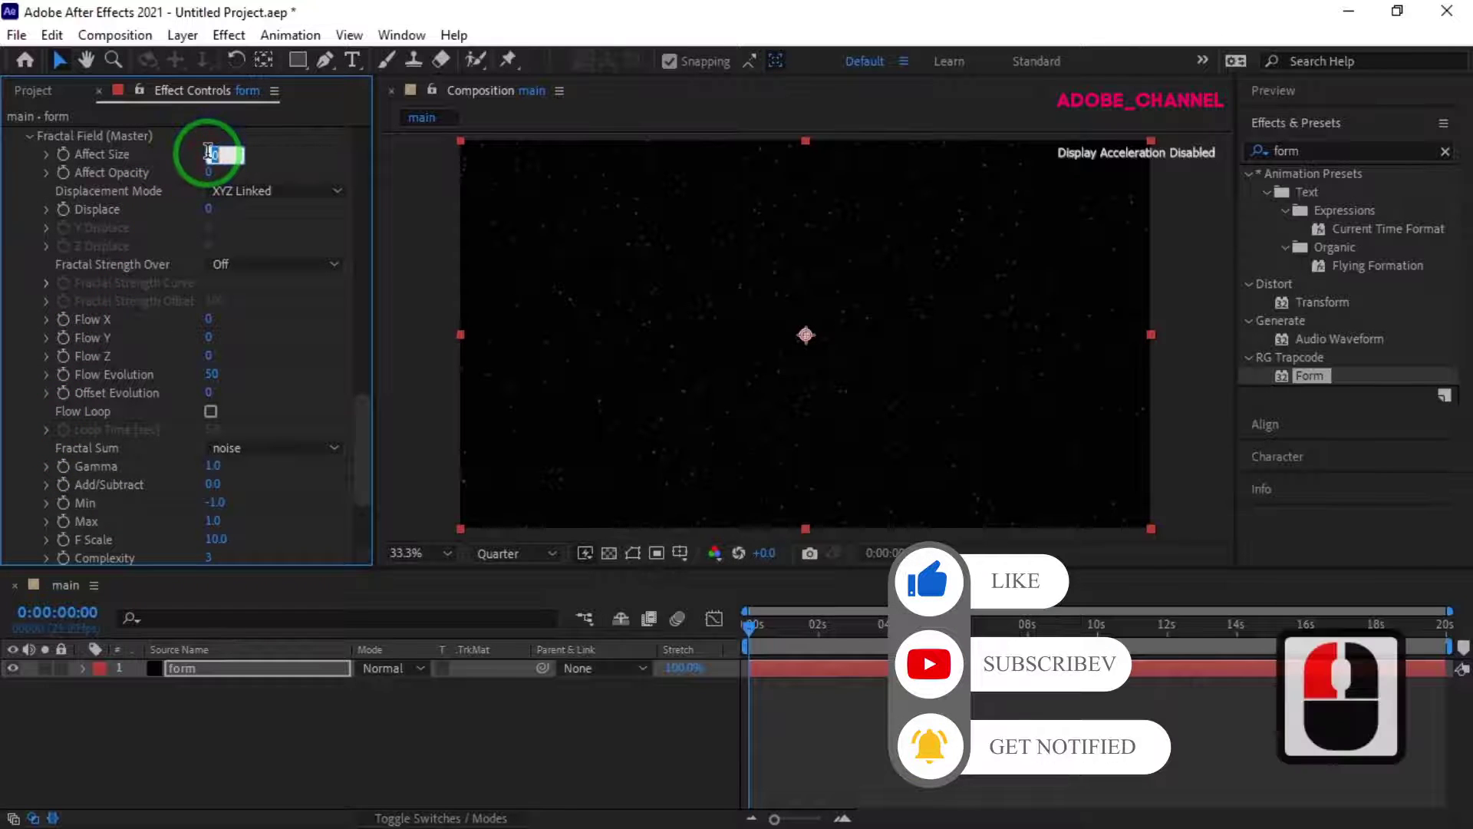
text(3)
key(Return)
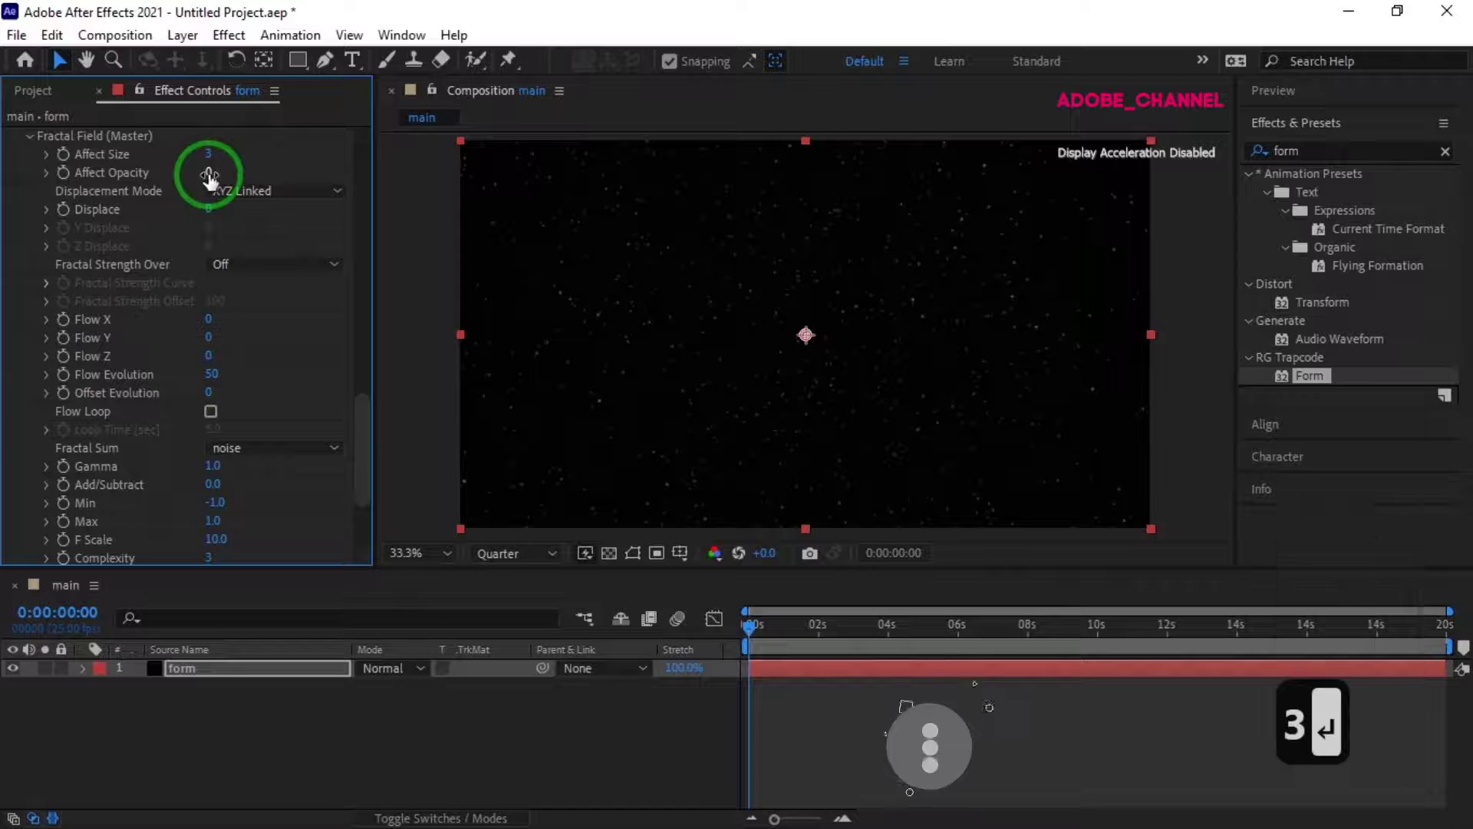
click(208, 172)
text(20)
Step: Switch the Fractal Field's Displacement Mode to XYZ Individual and set the X, Y and Z Displace values to 600 each
click(331, 190)
click(323, 241)
click(209, 212)
text(600)
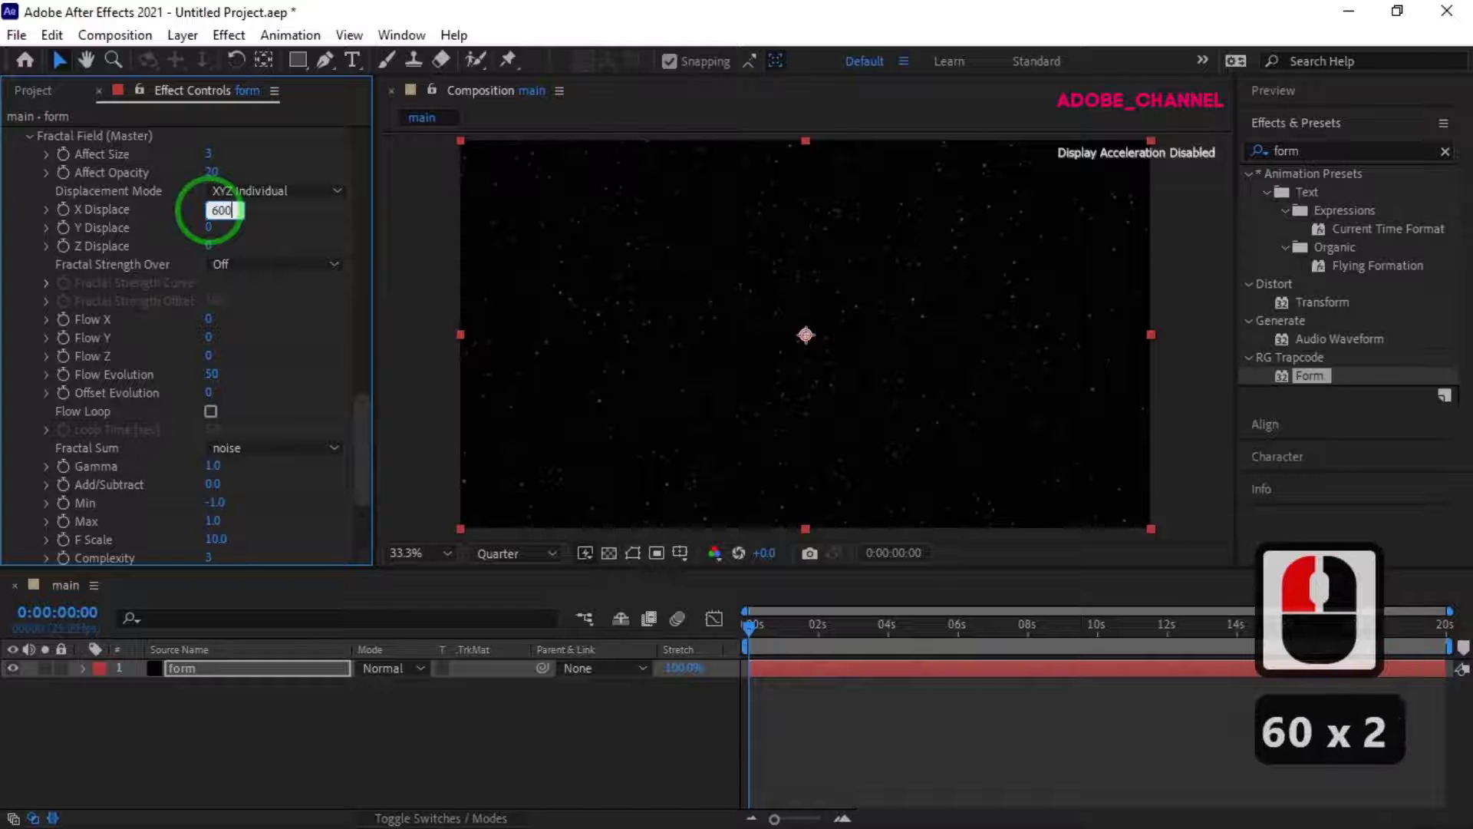
key(Return)
click(210, 227)
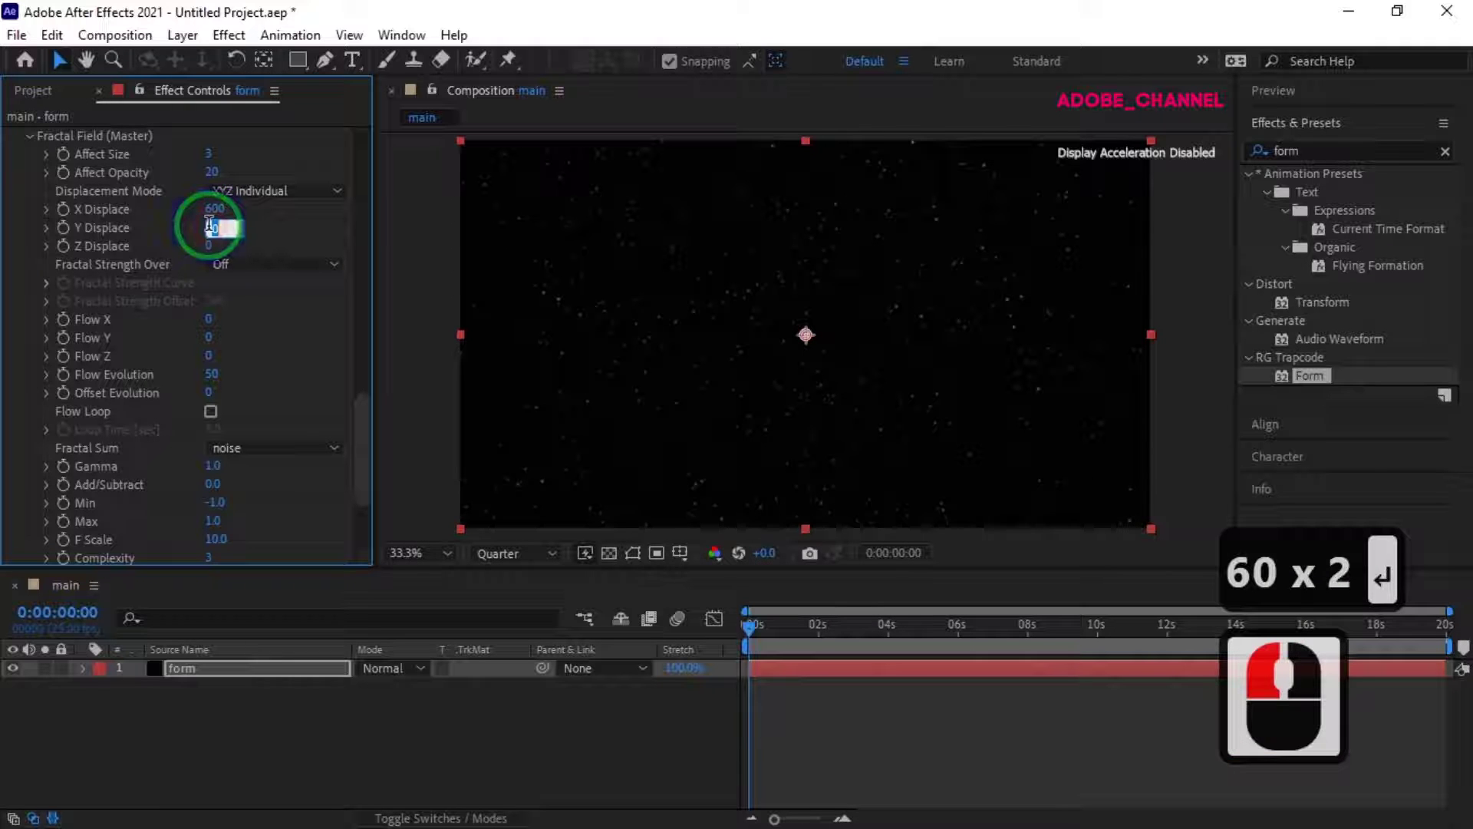
text(600)
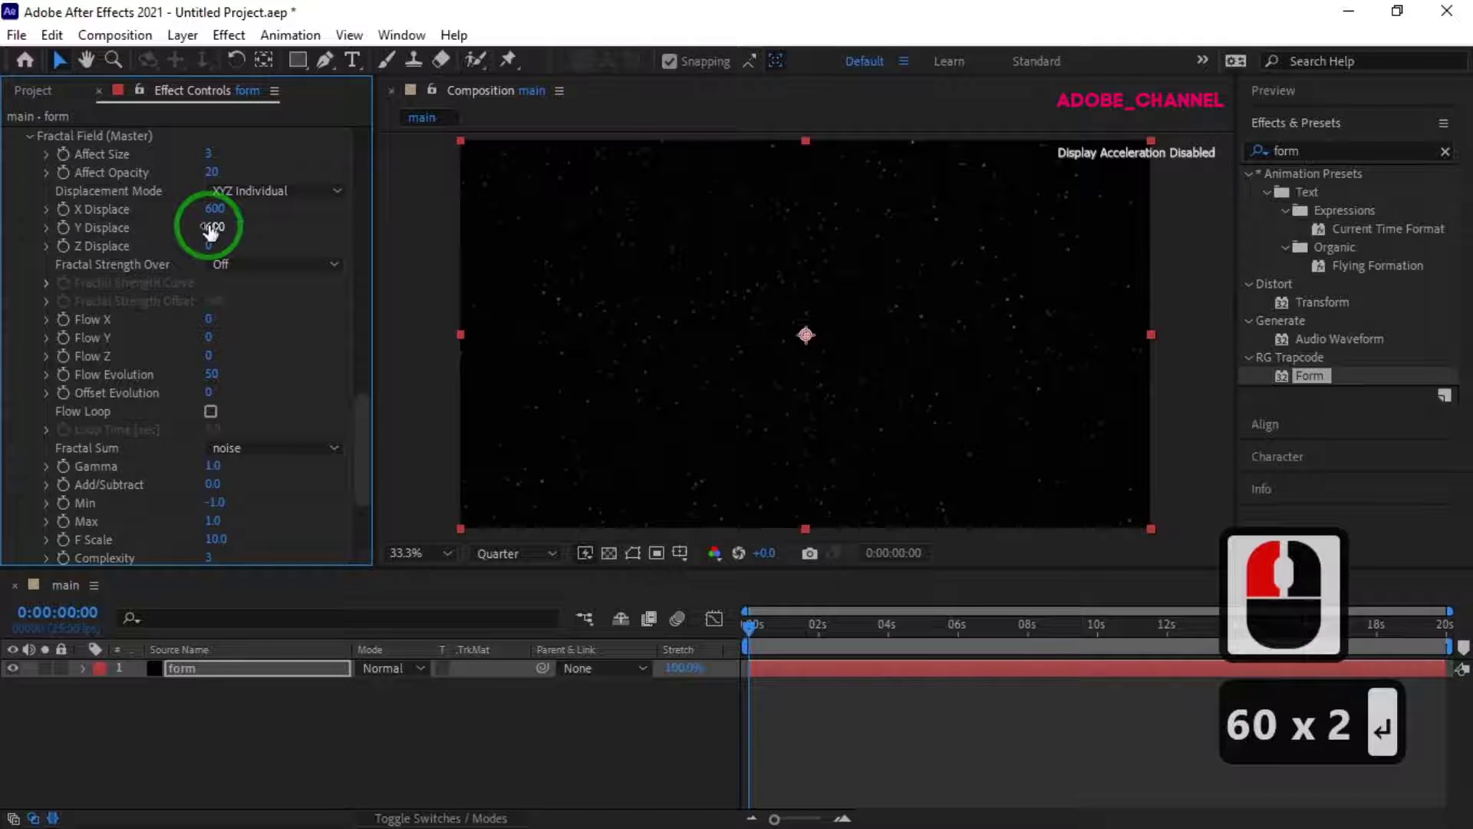
click(209, 245)
text(600)
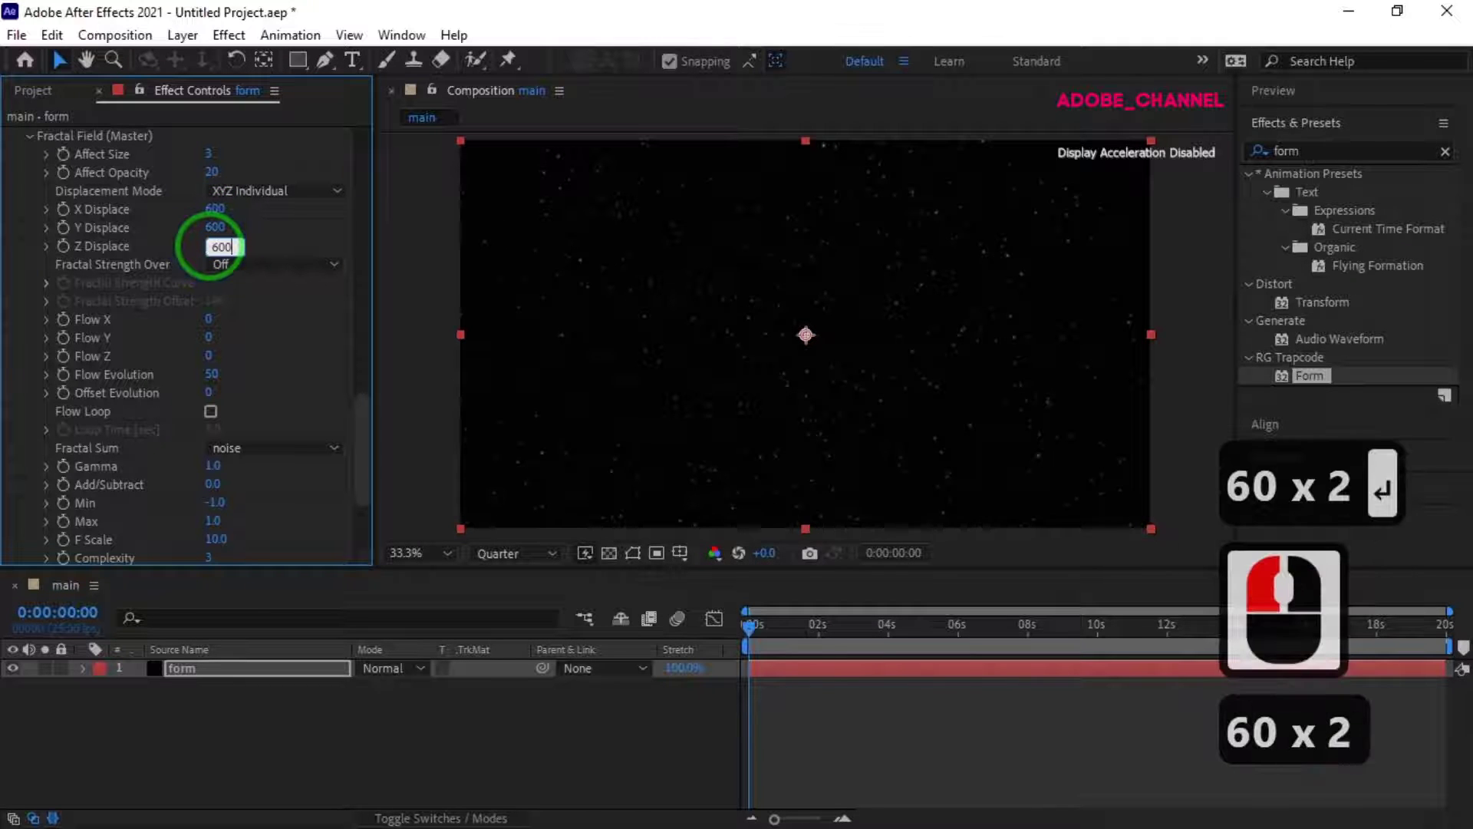
key(Return)
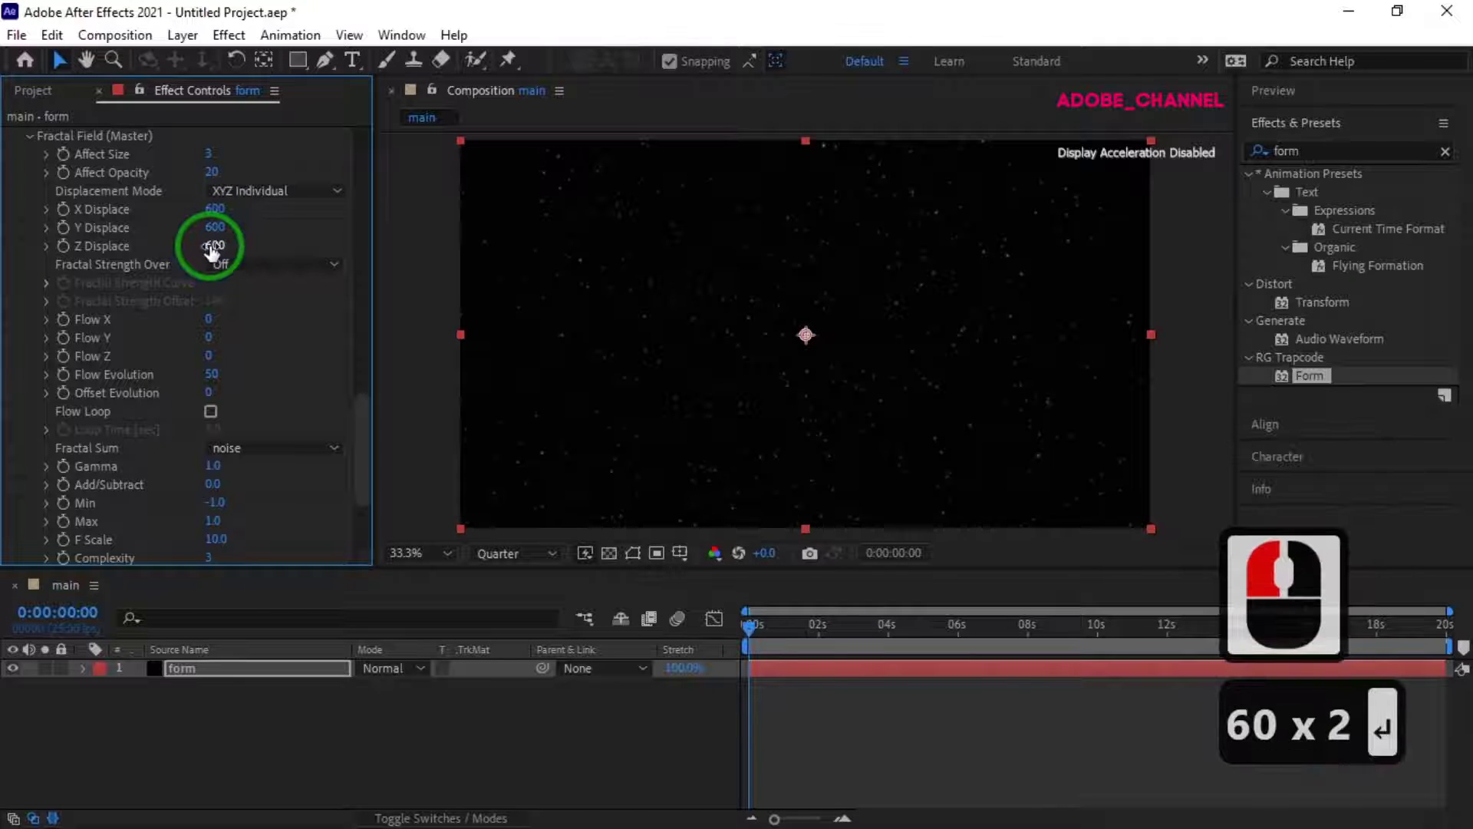
Step: Set the Fractal Field's Flow Evolution to 30 and its F Scale to 3
click(211, 374)
text(30)
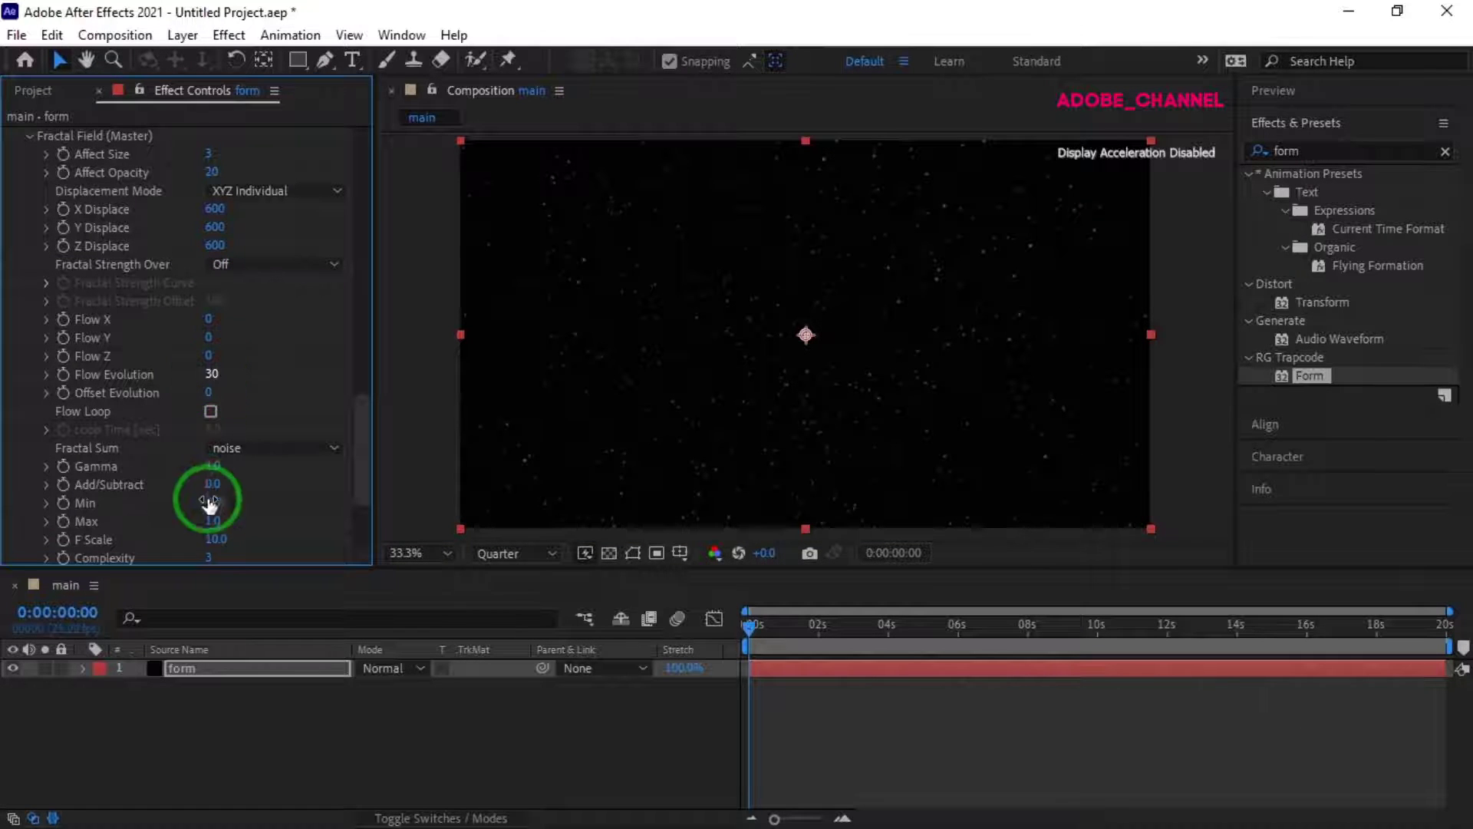
click(217, 539)
text(3)
key(Return)
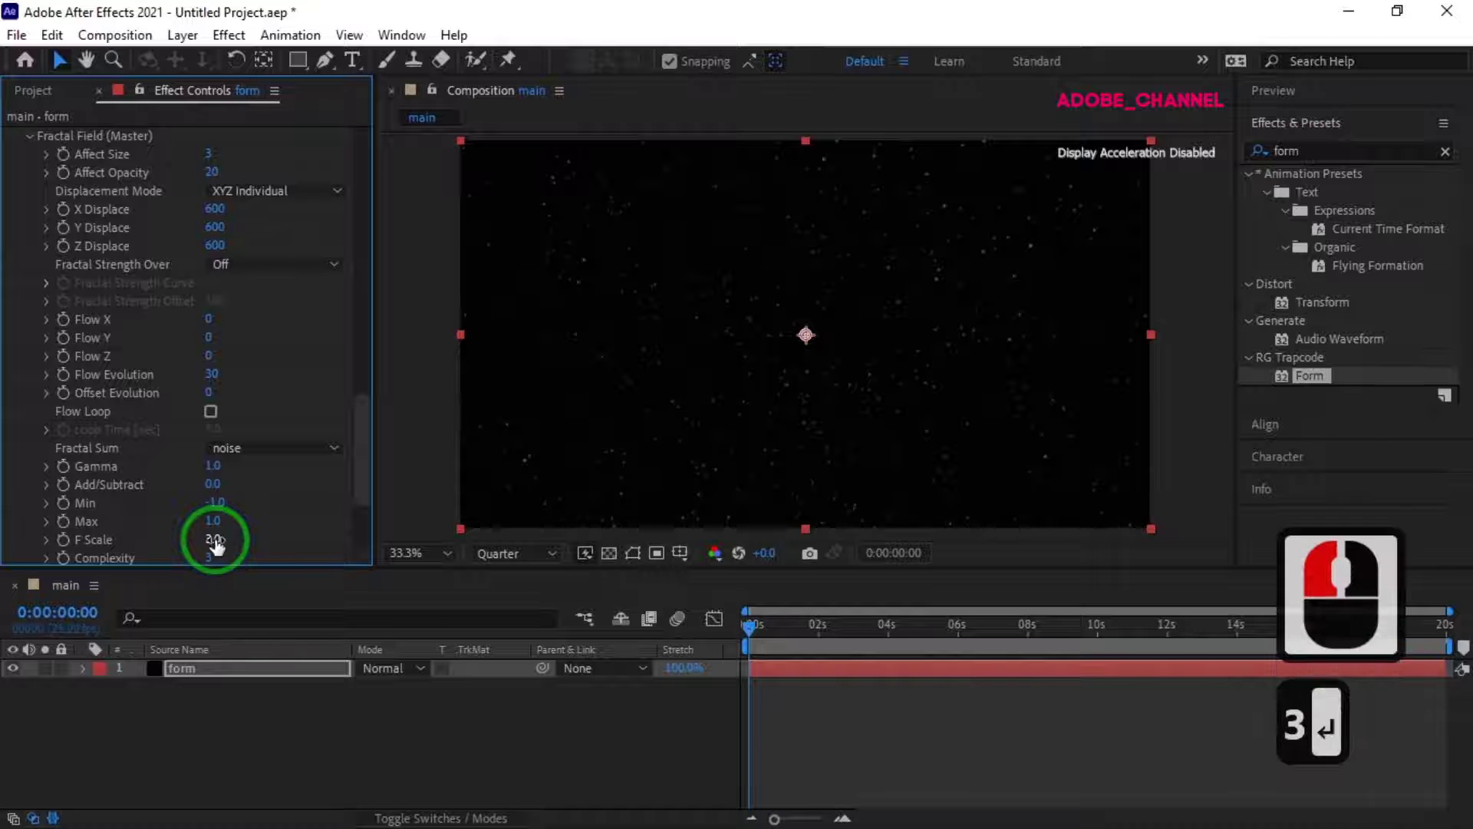
Step: Find the Stylize Glow effect by searching for "glow" and apply it to the form layer
click(1305, 148)
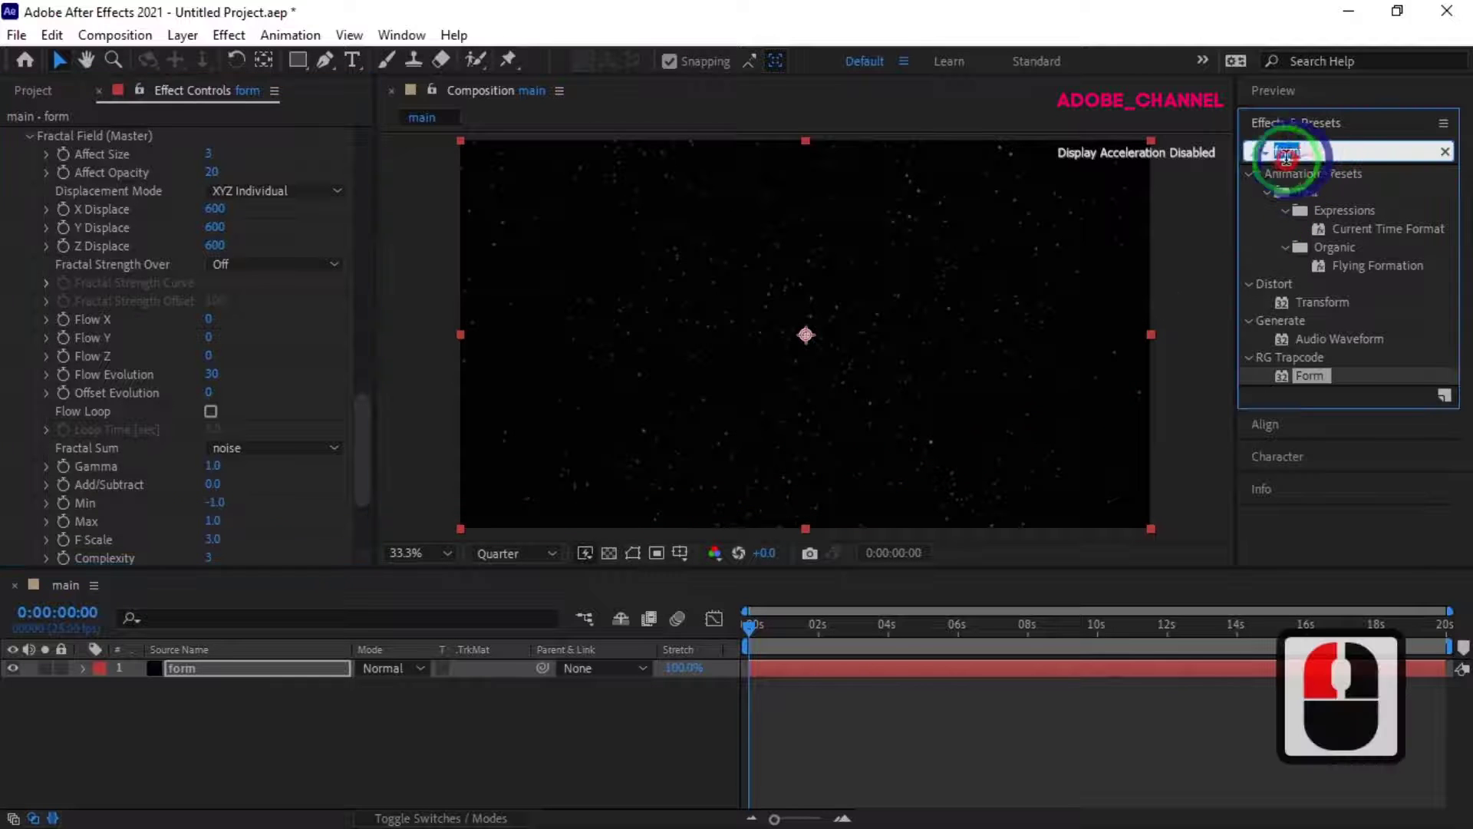
click(1258, 158)
text(glow)
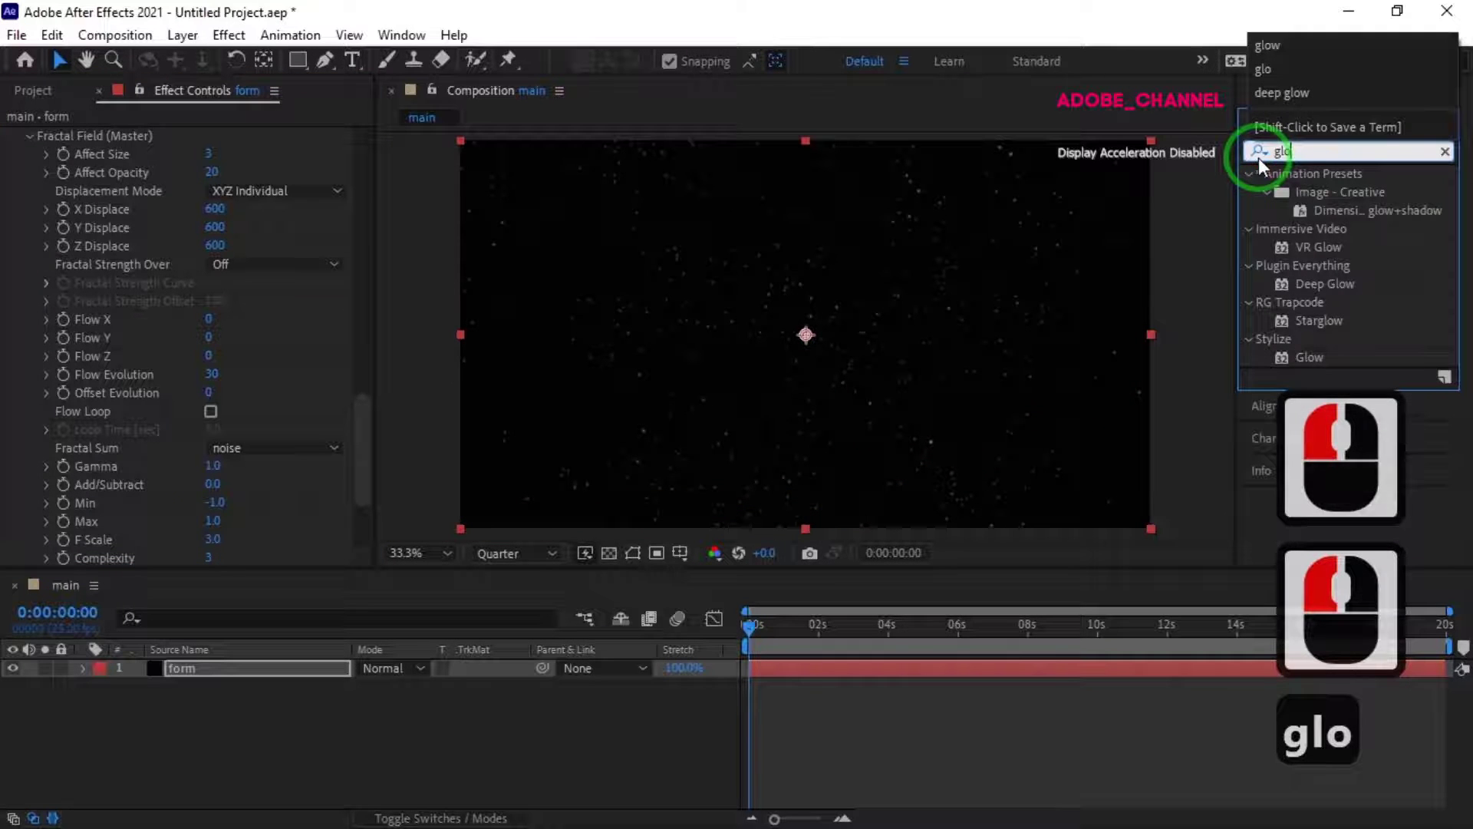
click(1321, 324)
drag(1309, 357, 318, 670)
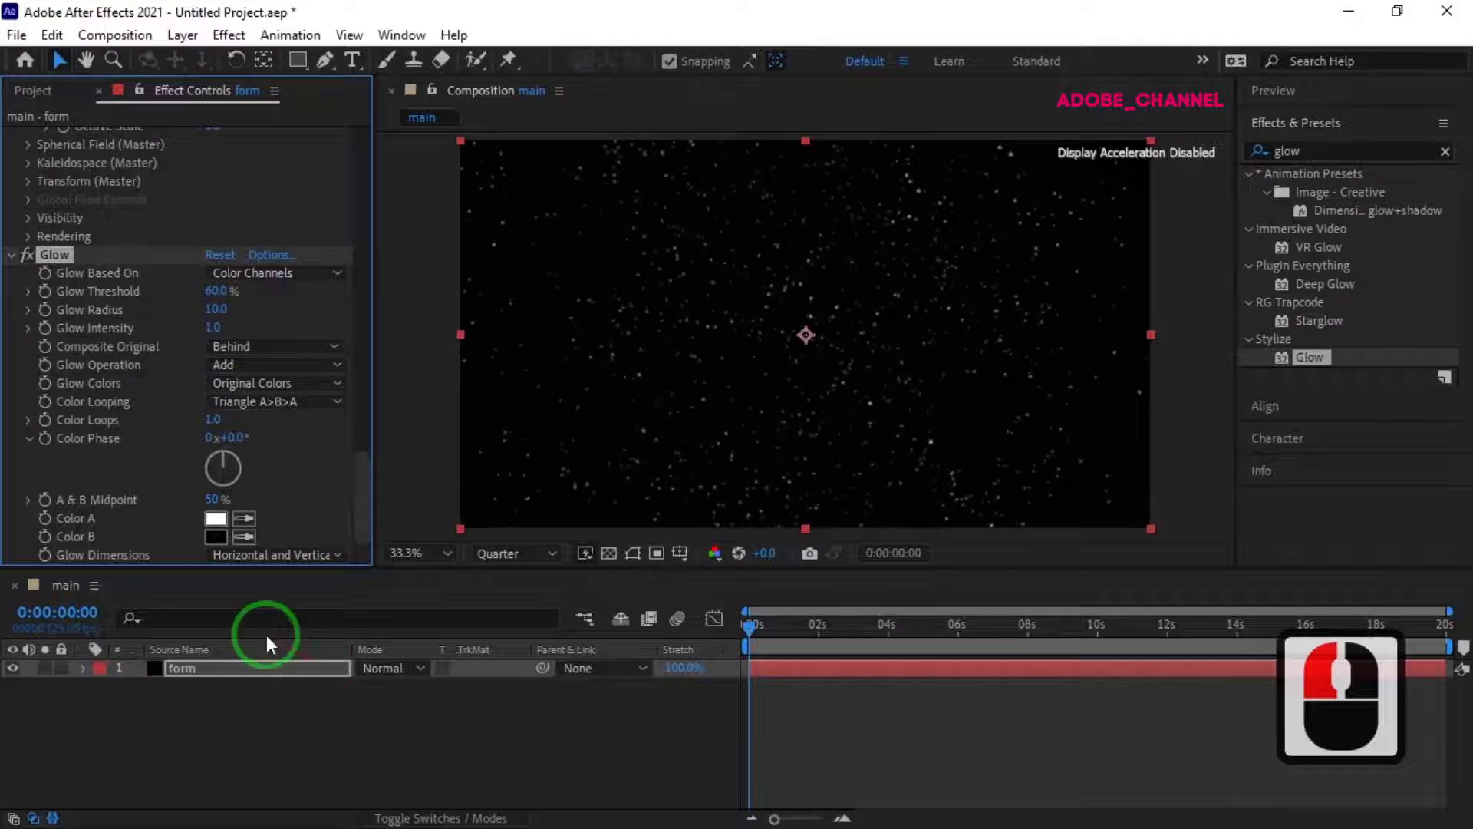
Step: Give the Glow effect a Glow Radius of 40 and a Glow Intensity of 3, and duplicate the effect
click(215, 308)
text(40)
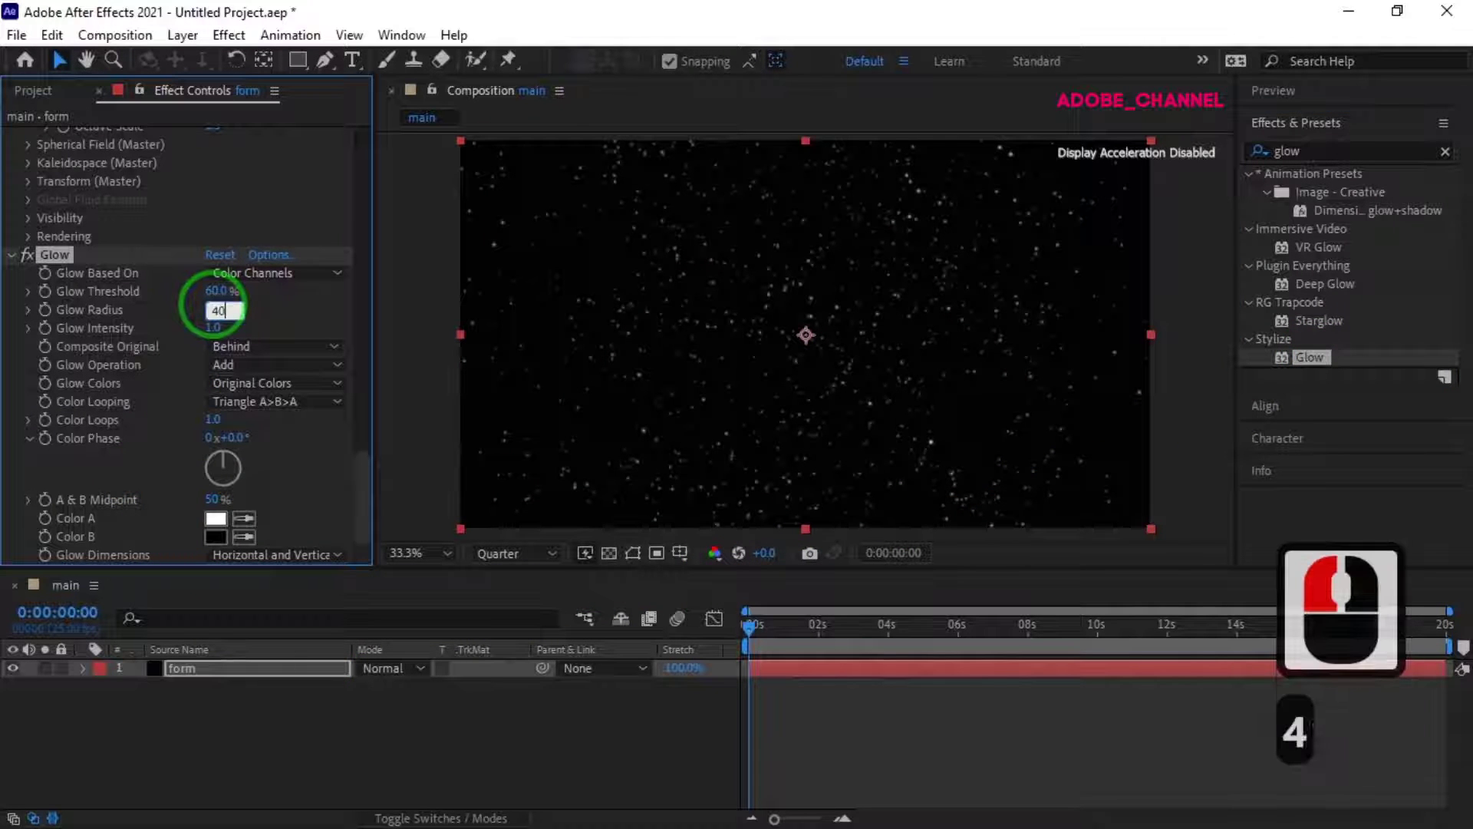
key(Return)
click(215, 327)
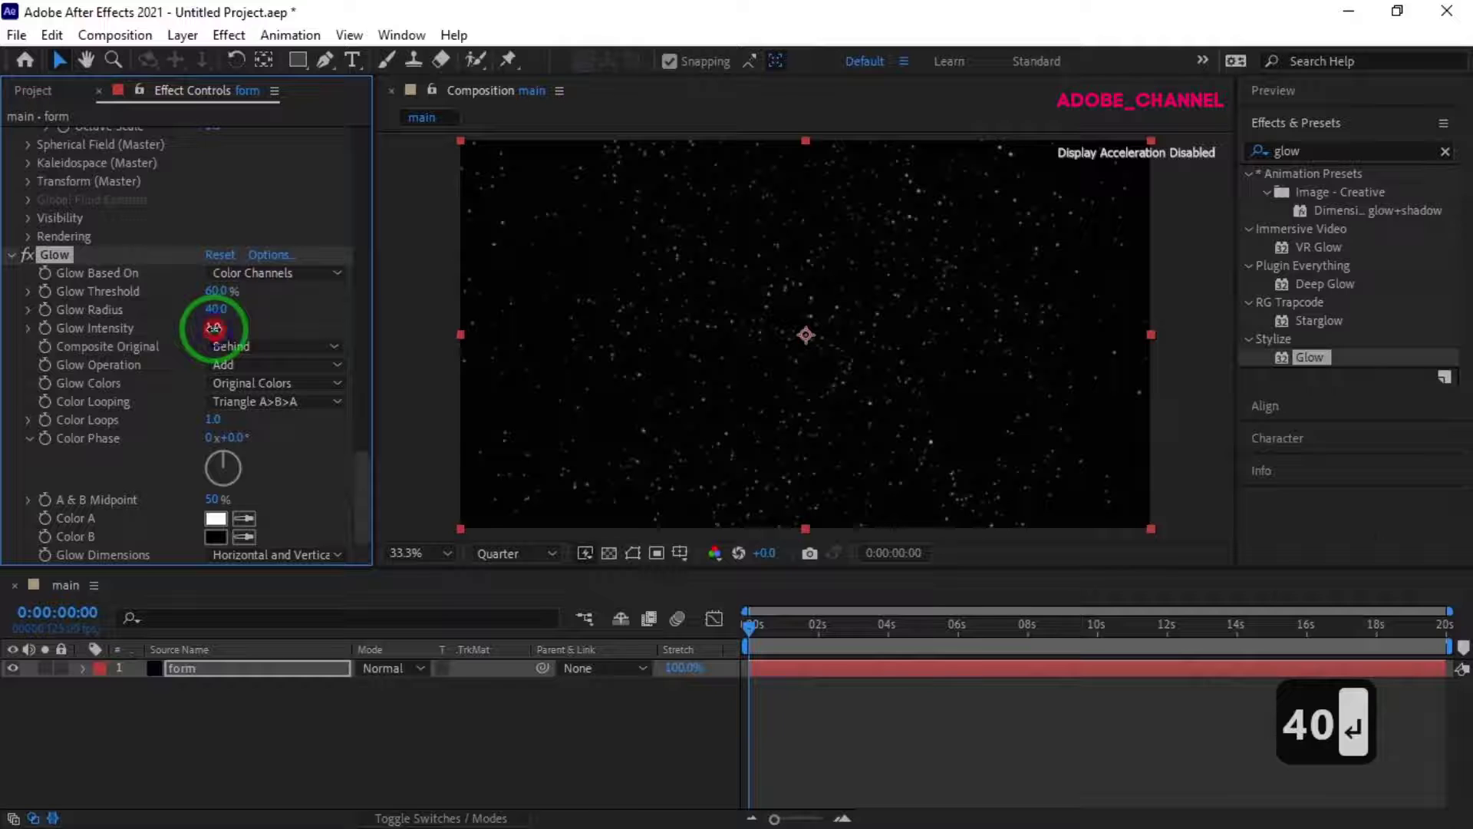
text(3)
key(Return)
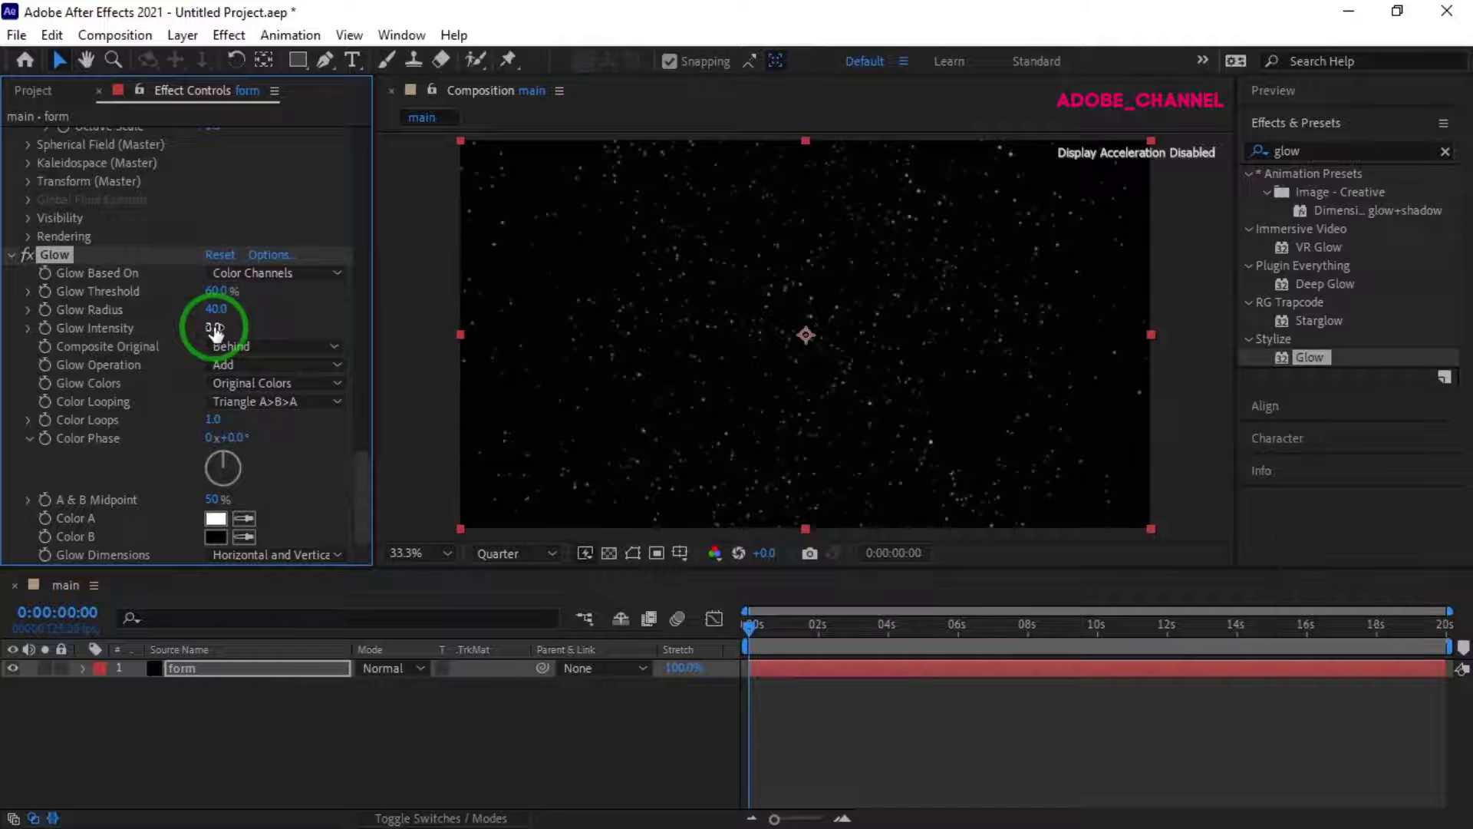
key(ctrl+d)
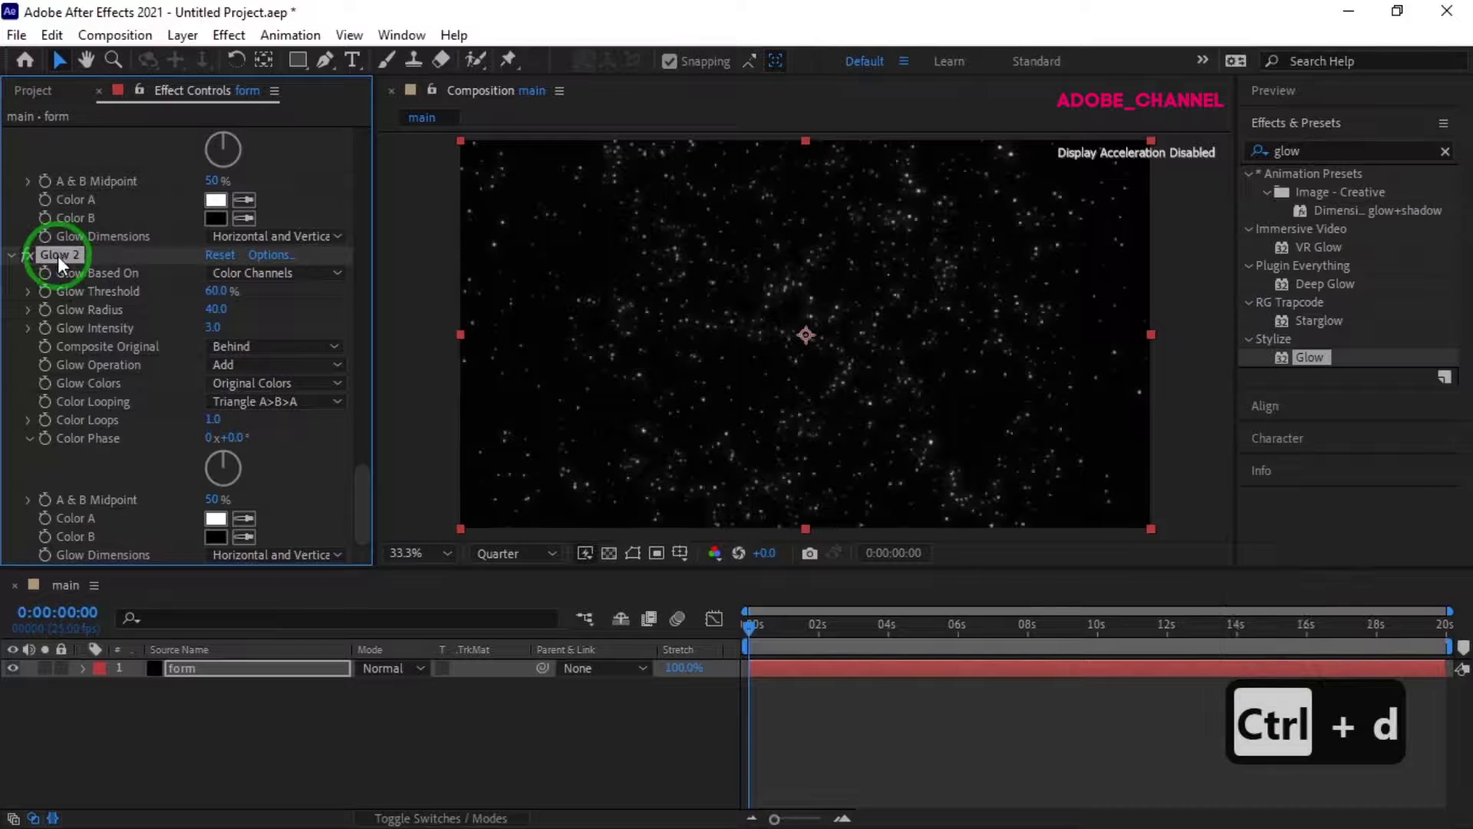
Step: Add a two-node camera with the 50mm preset to the main composition
right_click(314, 735)
mouse_move(572, 484)
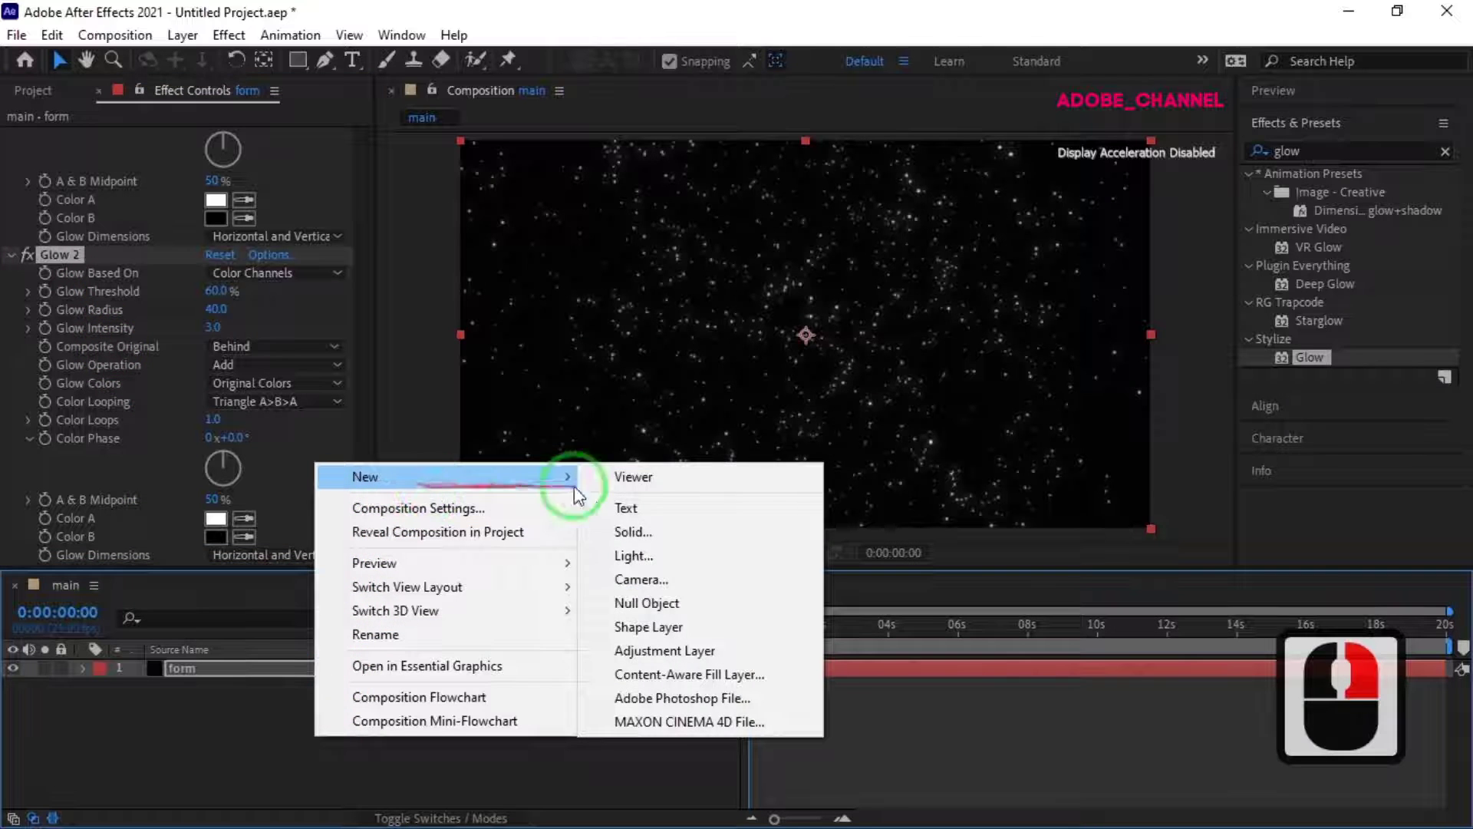
click(653, 580)
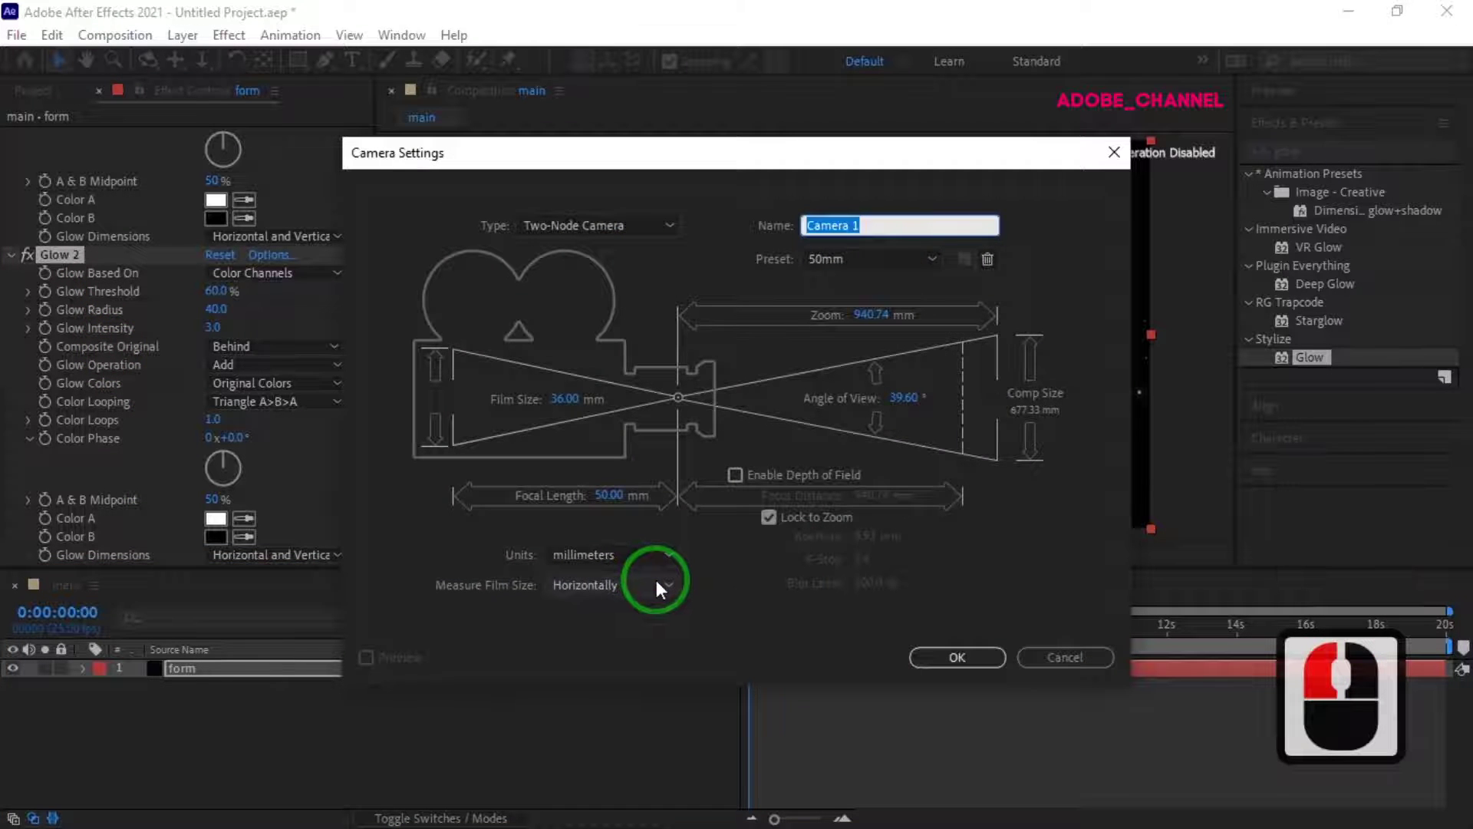
click(902, 264)
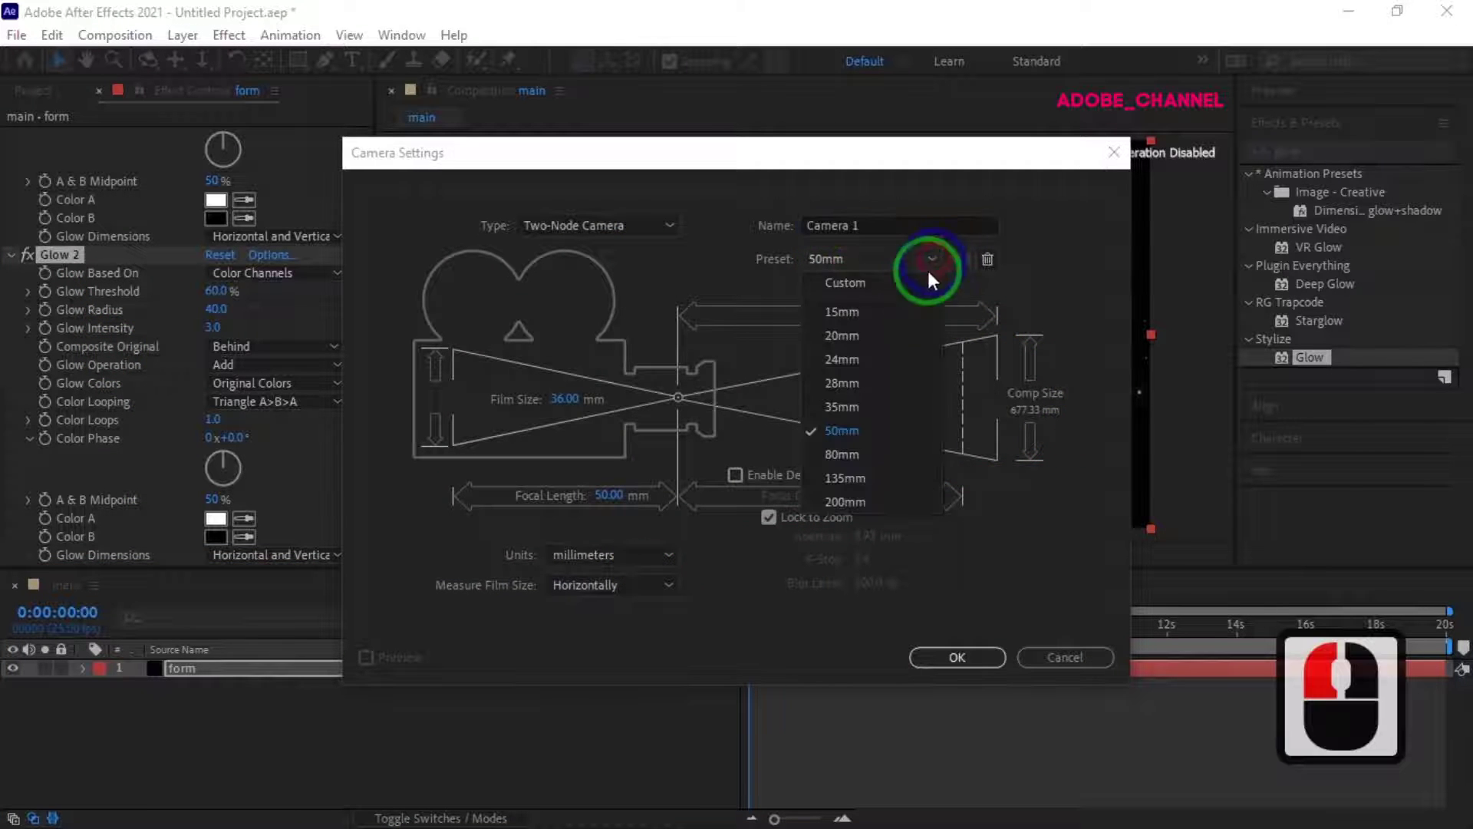
click(887, 428)
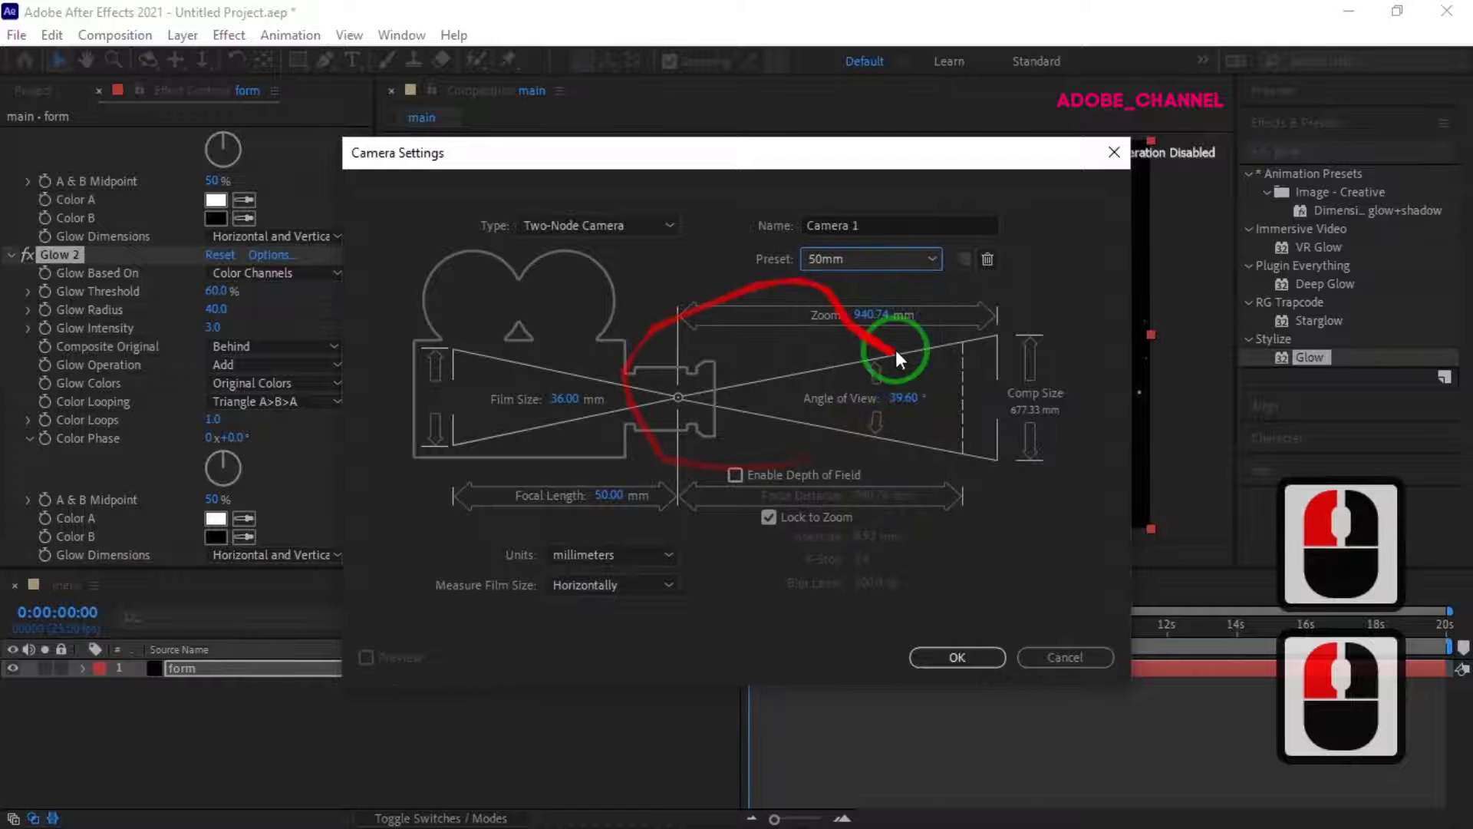
click(955, 656)
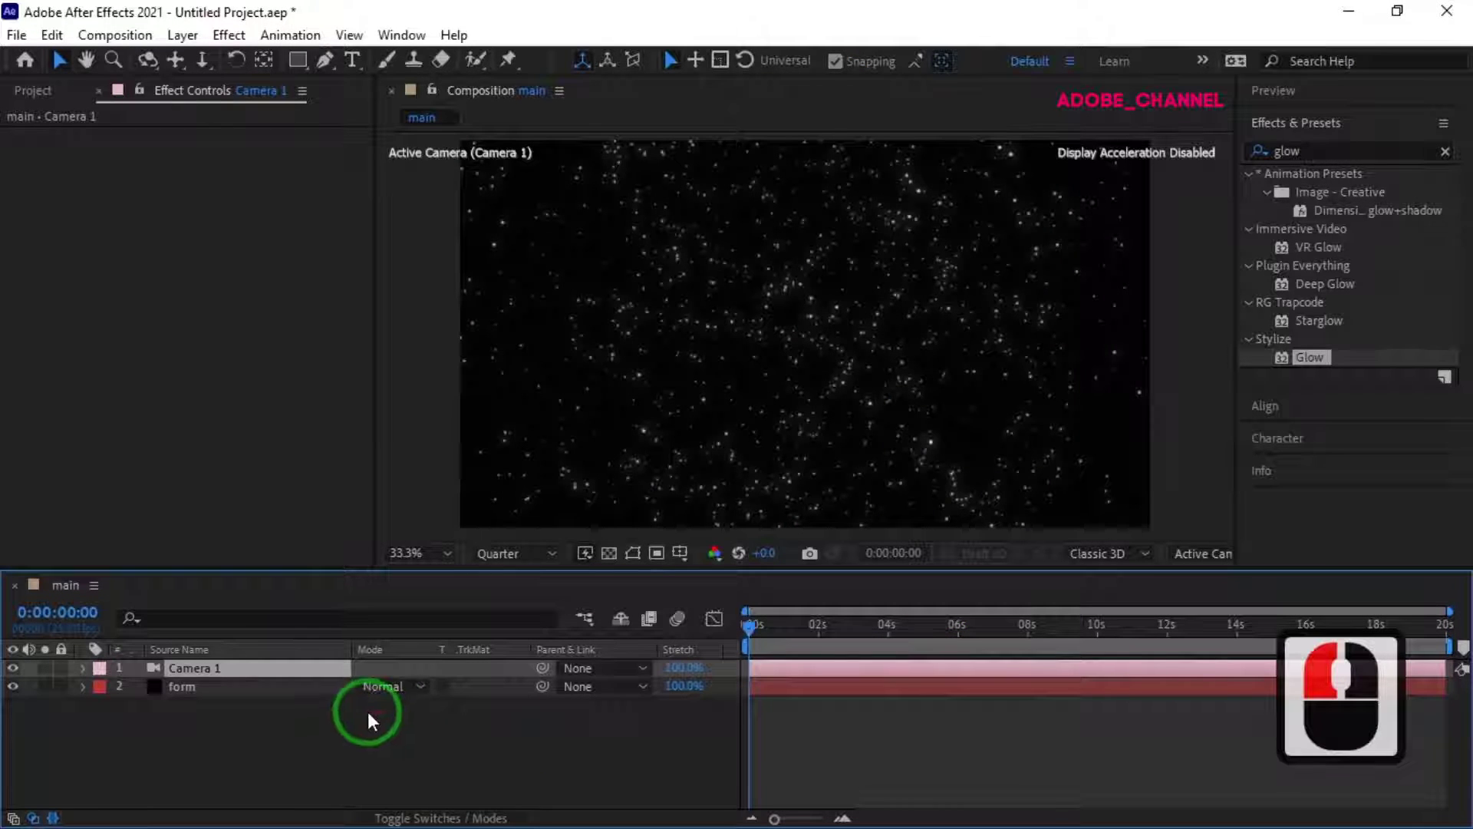
Step: Turn on Depth of Field in the camera's options and set its Aperture to 100 pixels
click(84, 668)
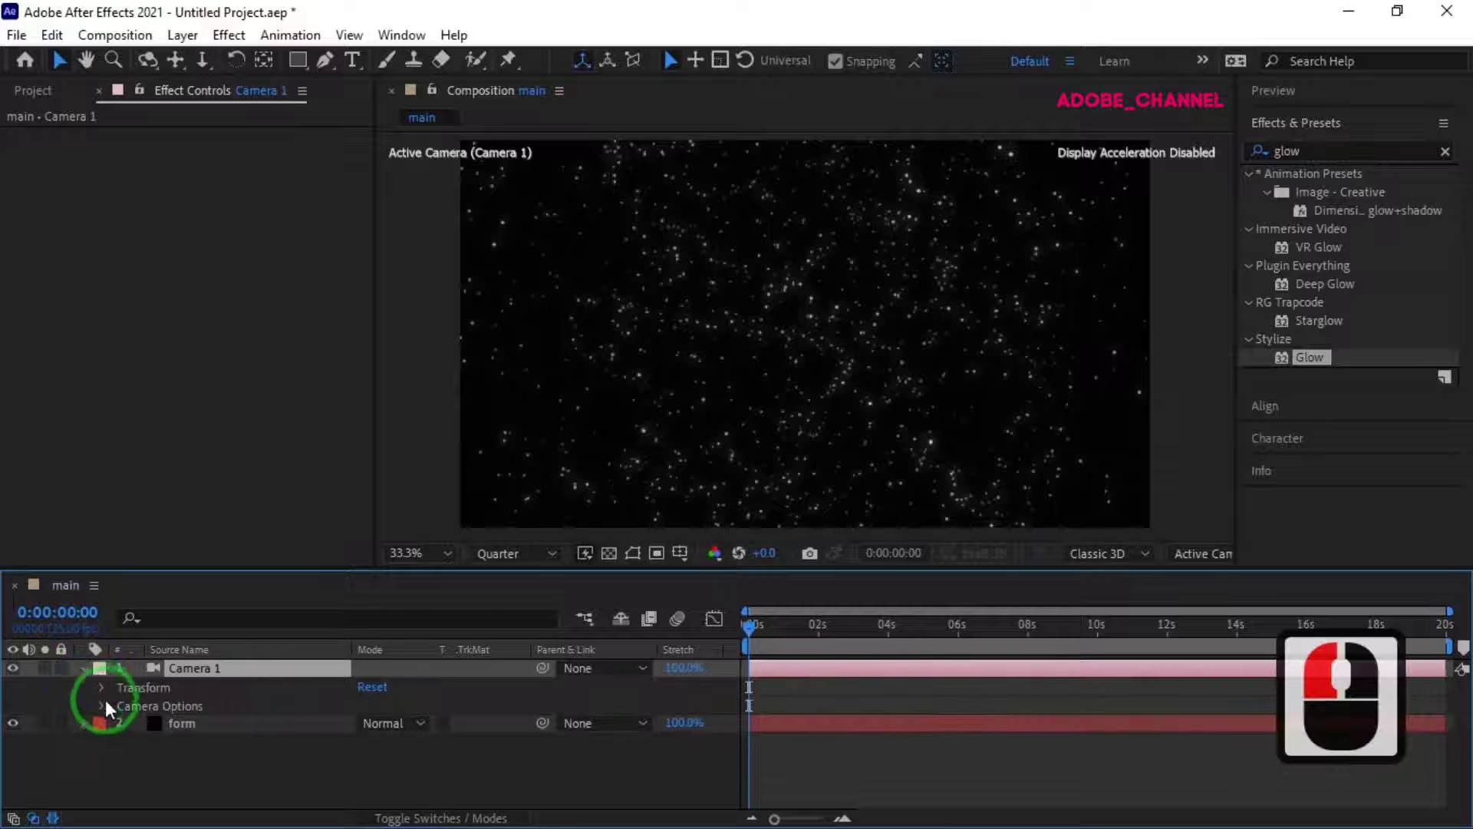
click(103, 704)
click(356, 706)
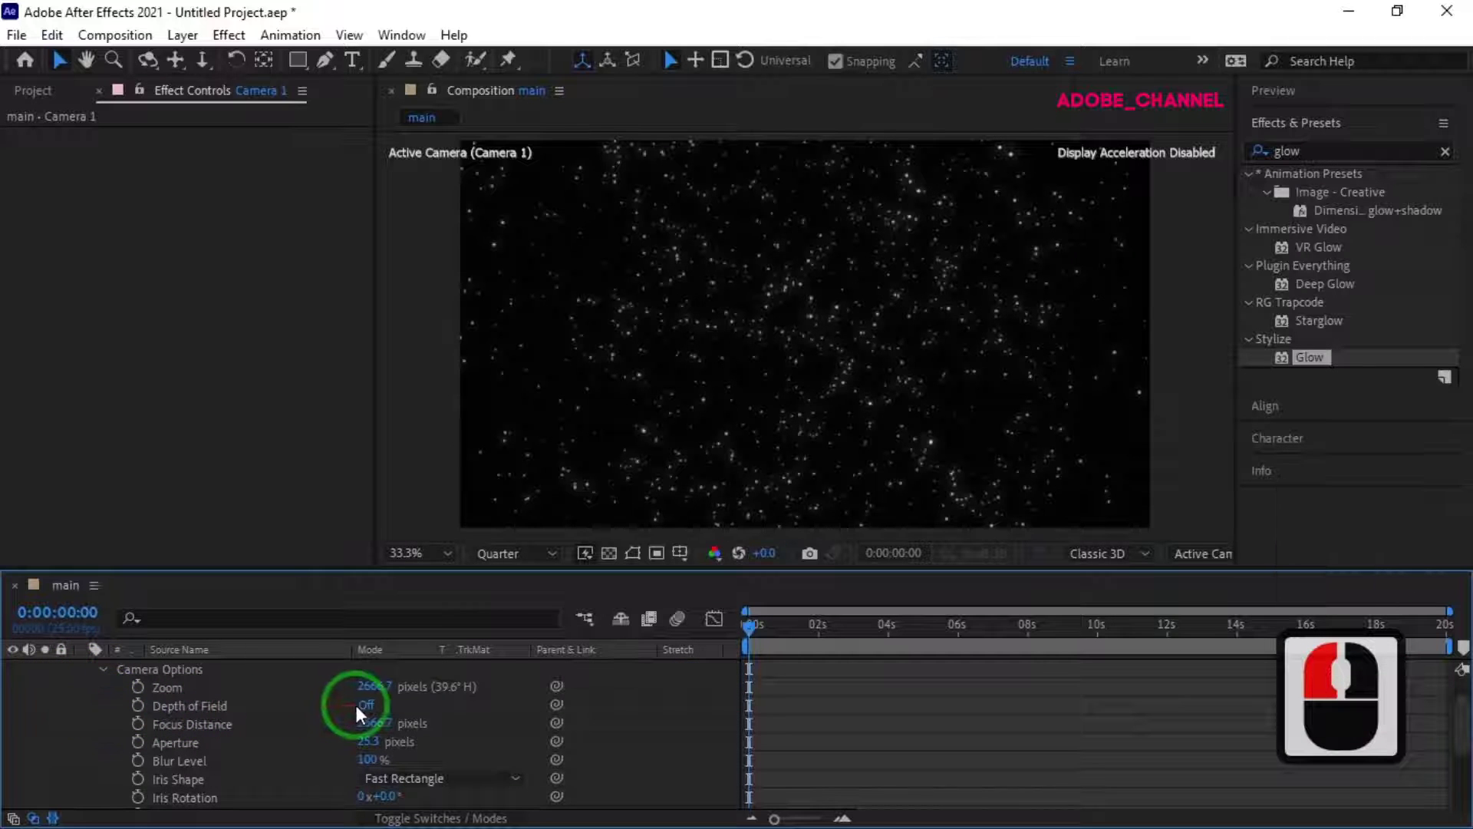
click(367, 742)
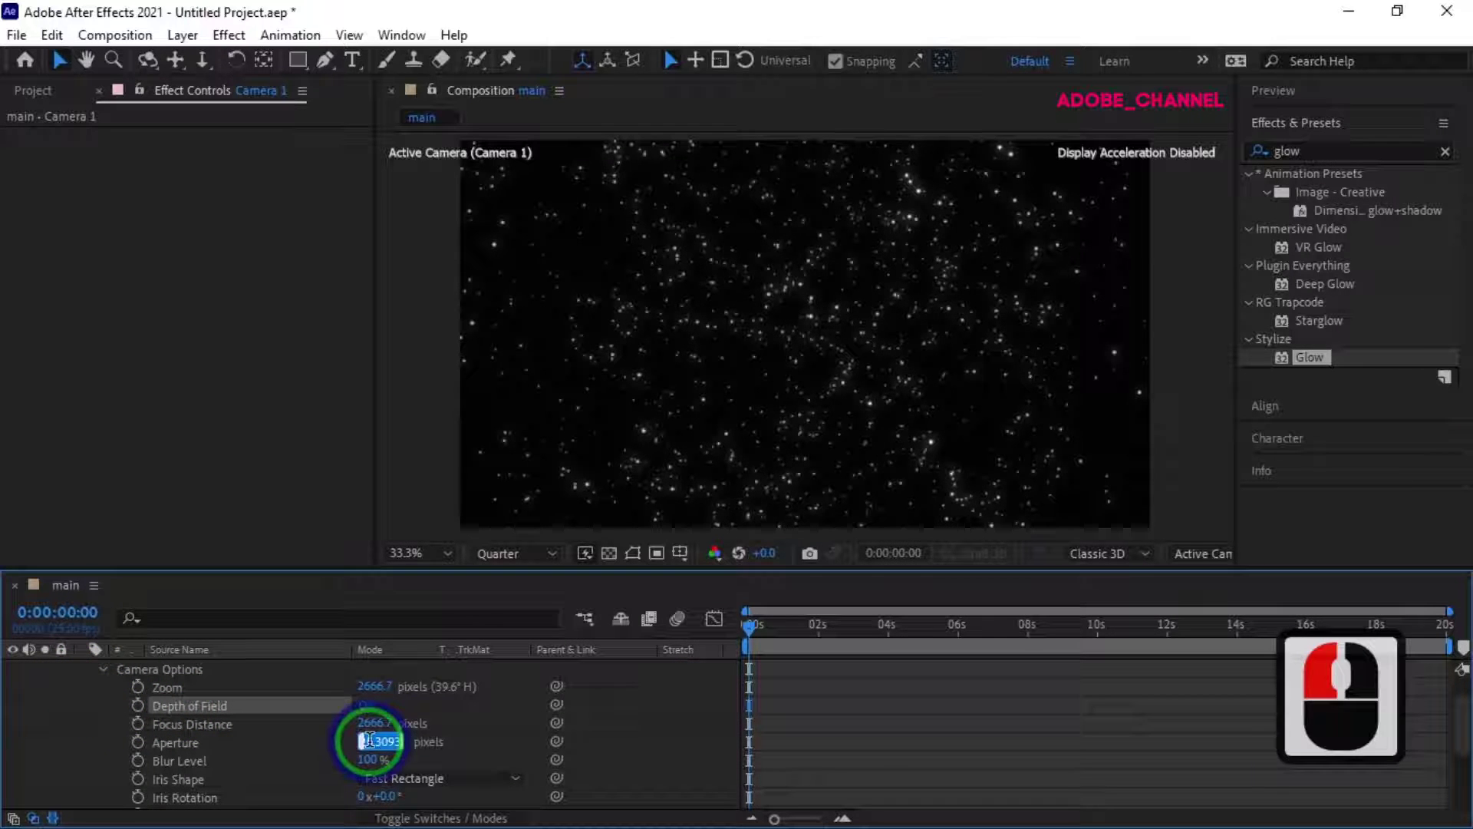
text(100)
key(Return)
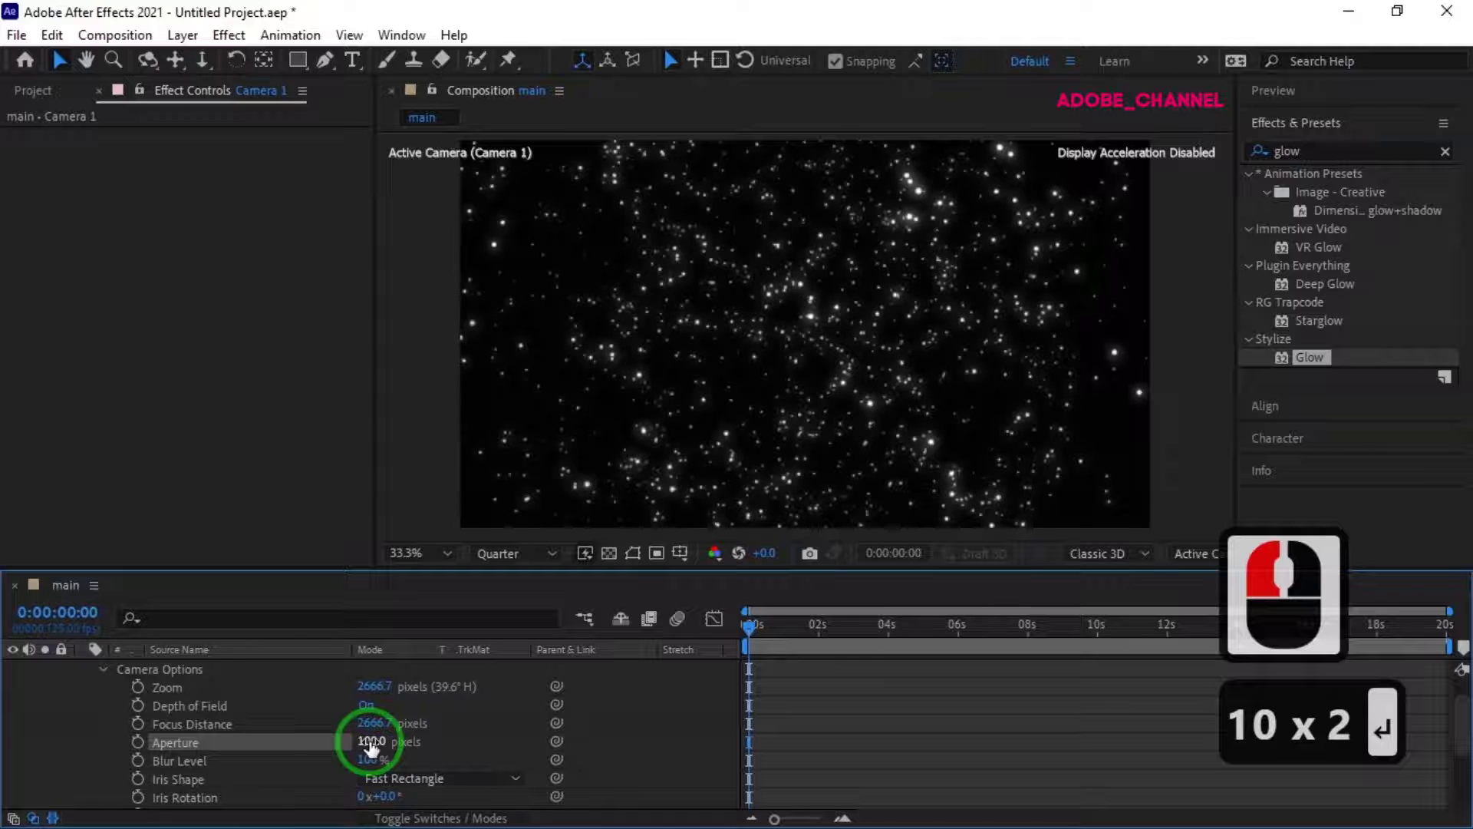
Step: Set the camera's Blur Level to 500% and collapse its properties
click(368, 759)
text(500)
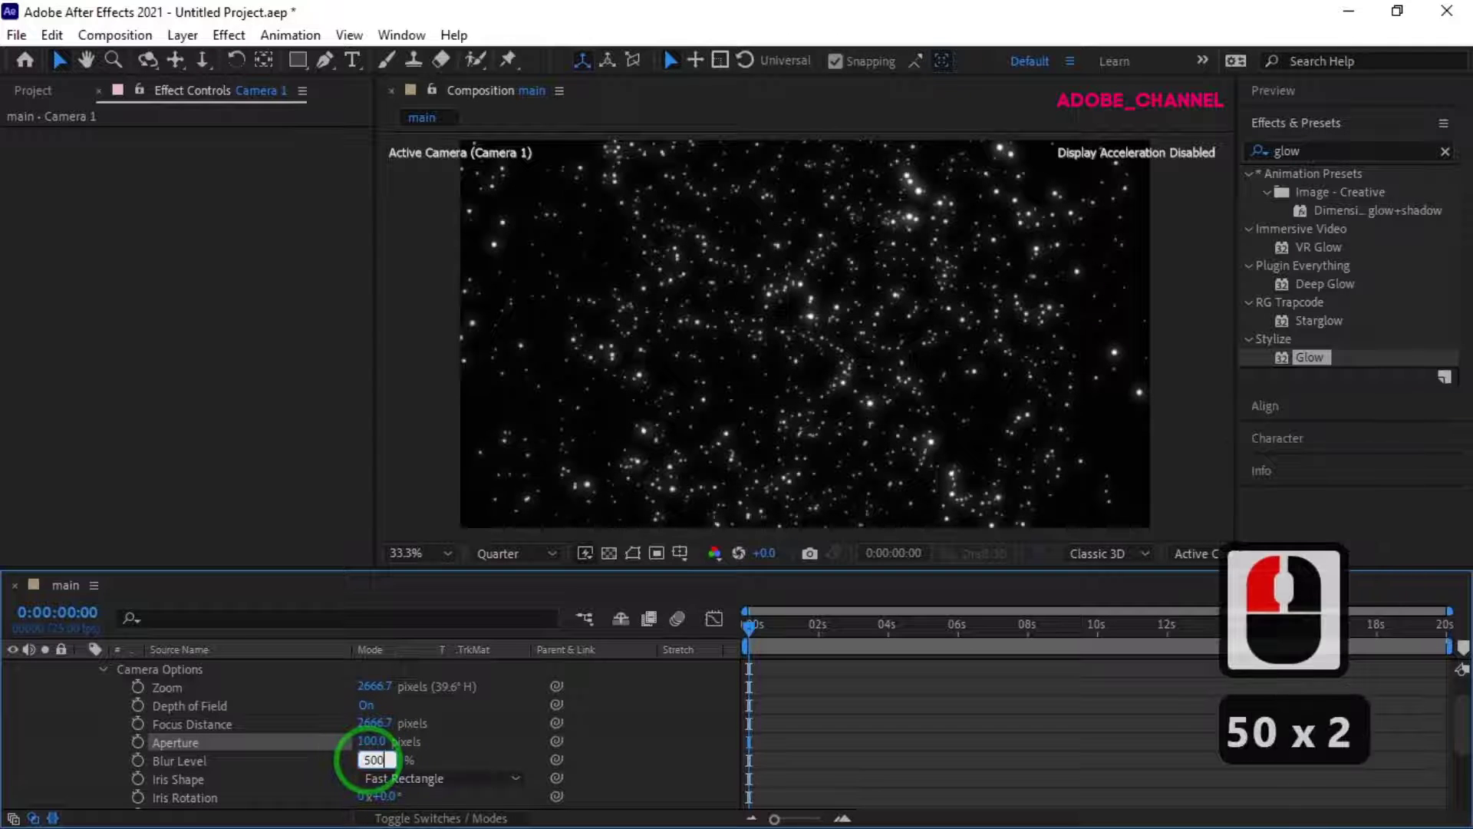
key(Return)
scroll(309, 756, up, 4)
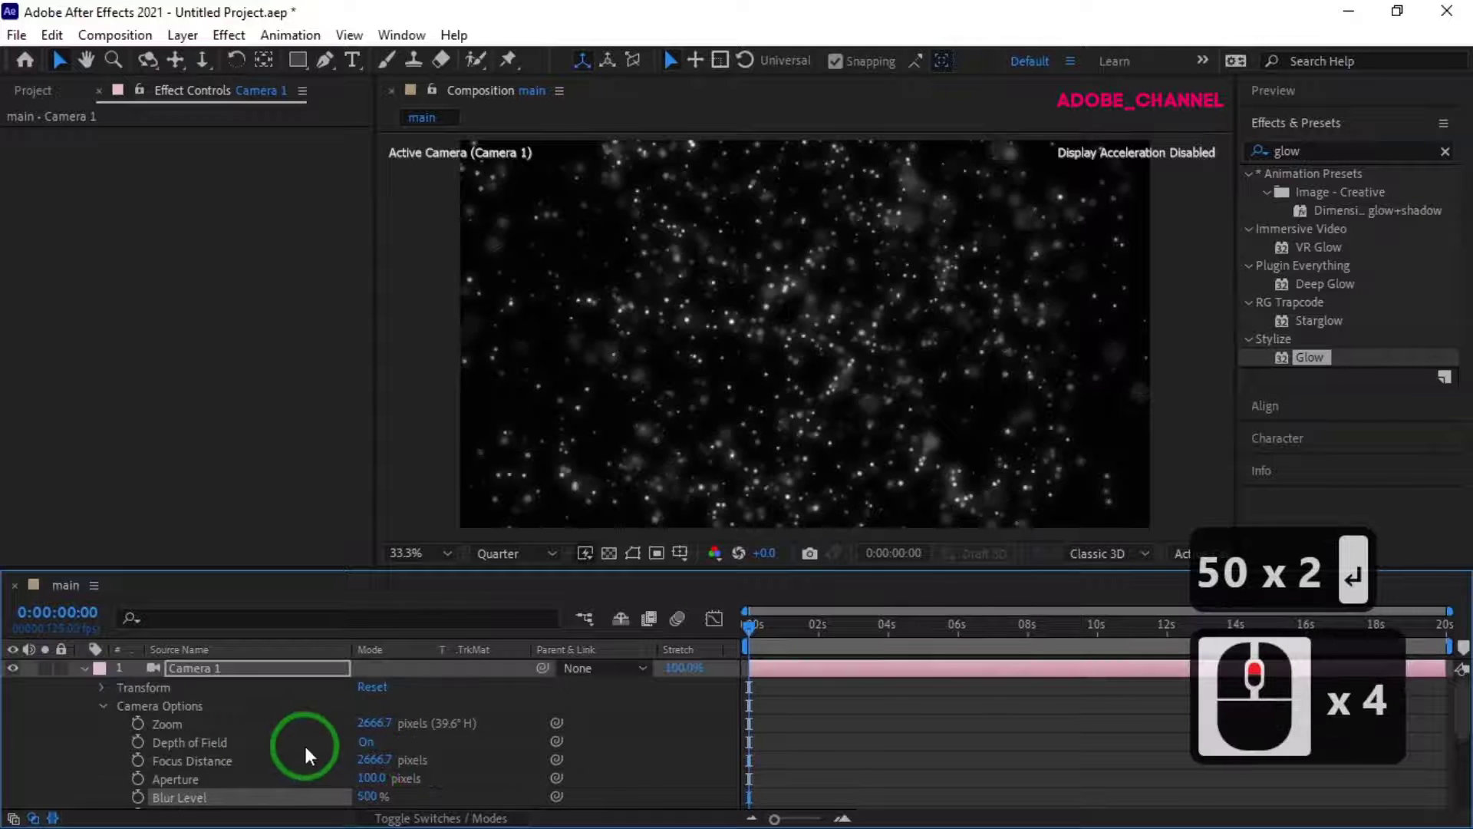
click(82, 667)
Step: Find the Trapcode Starglow effect by searching for "starg" and apply it to the form layer
click(208, 685)
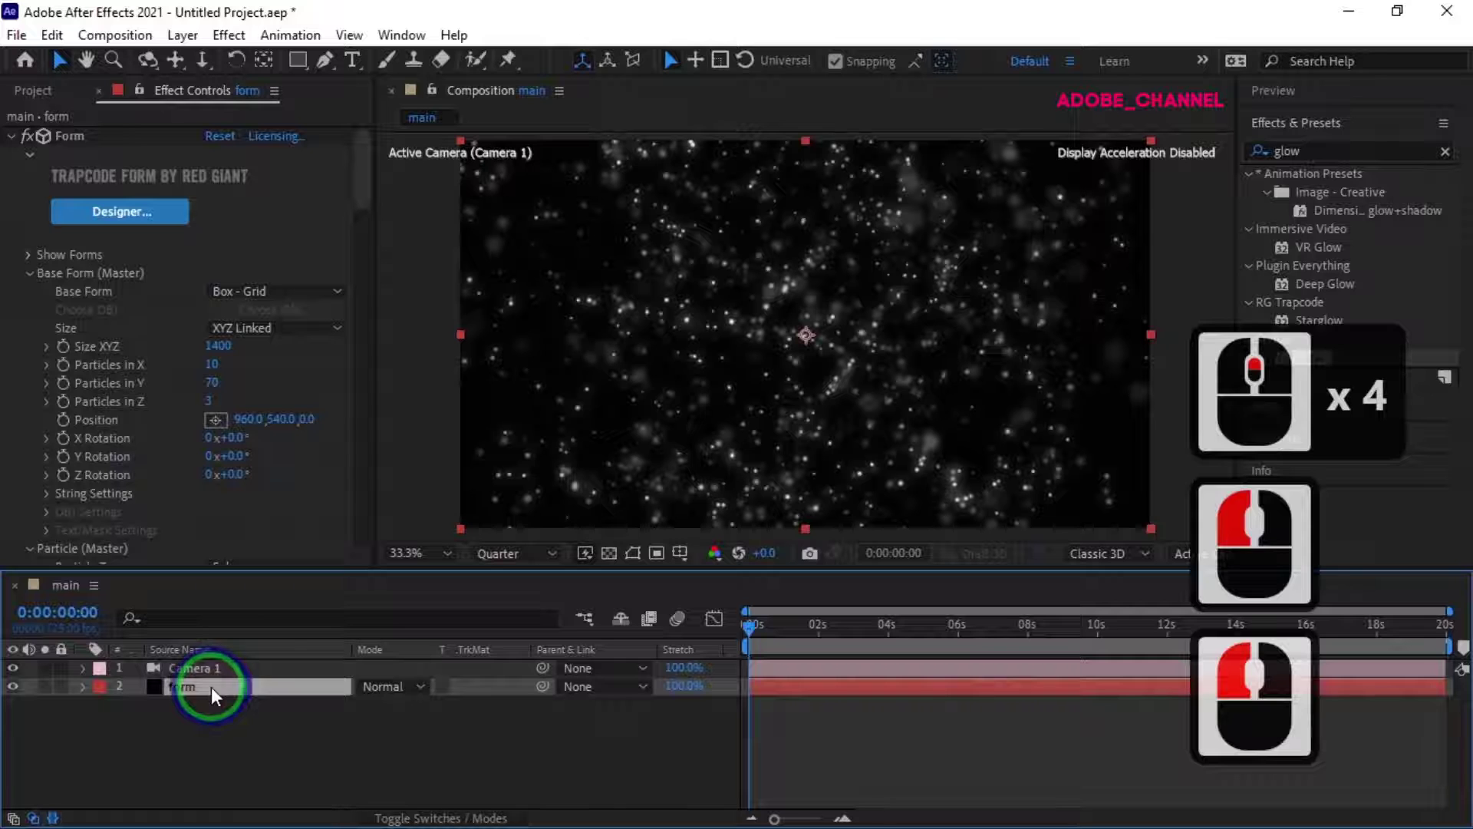
click(1270, 152)
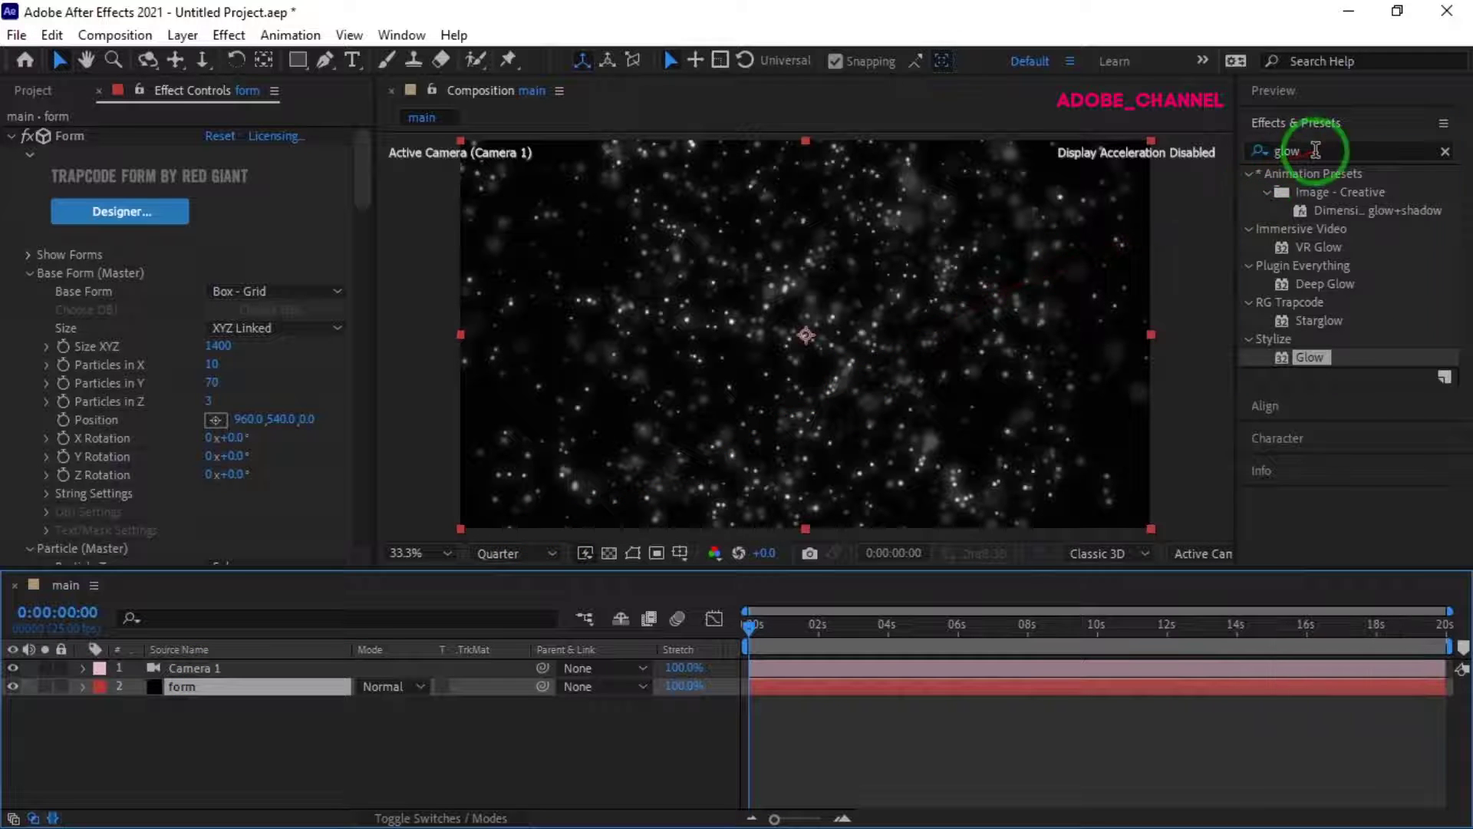
text(sta)
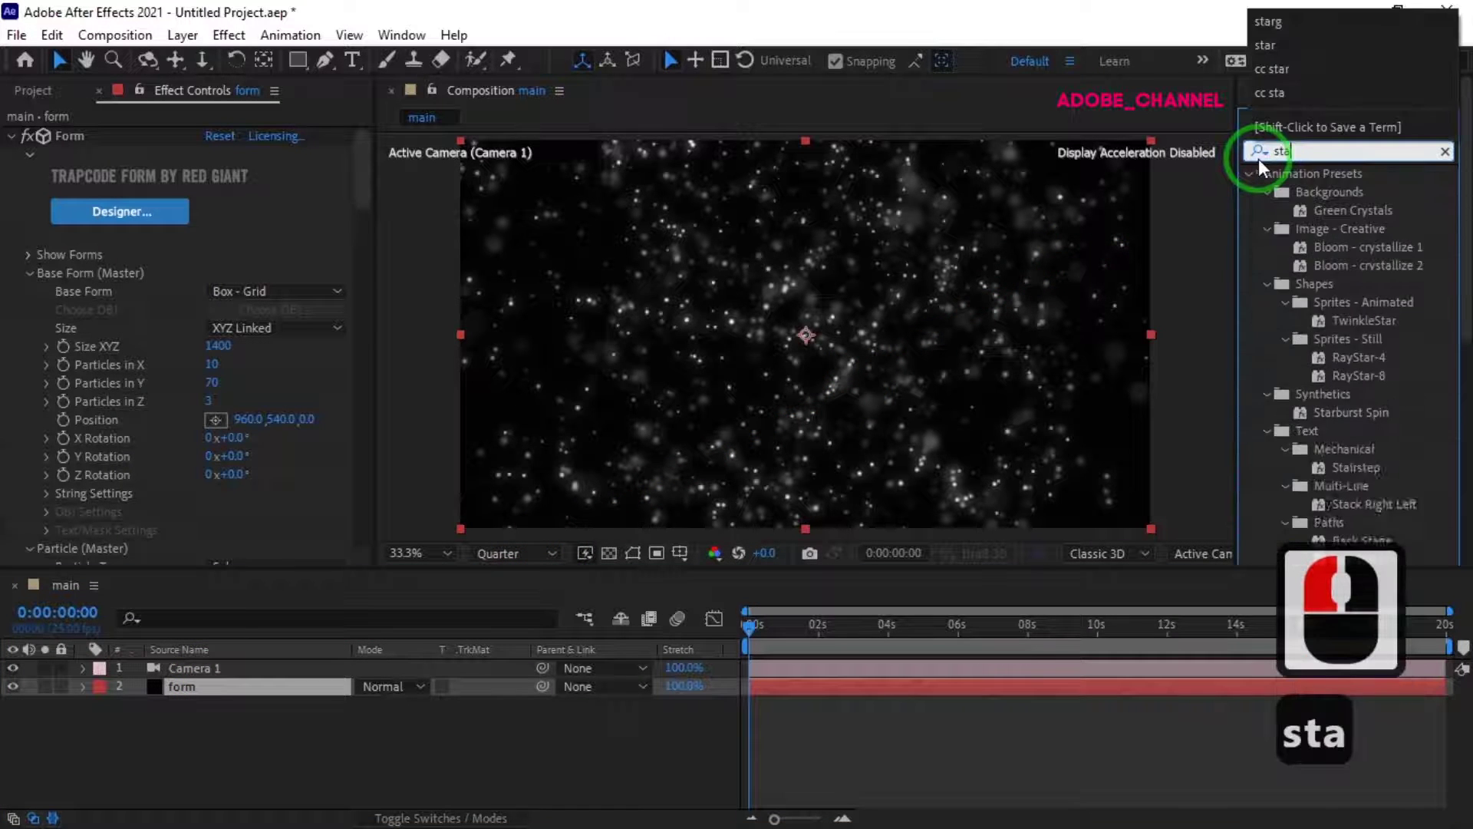
text(rg)
double_click(1319, 191)
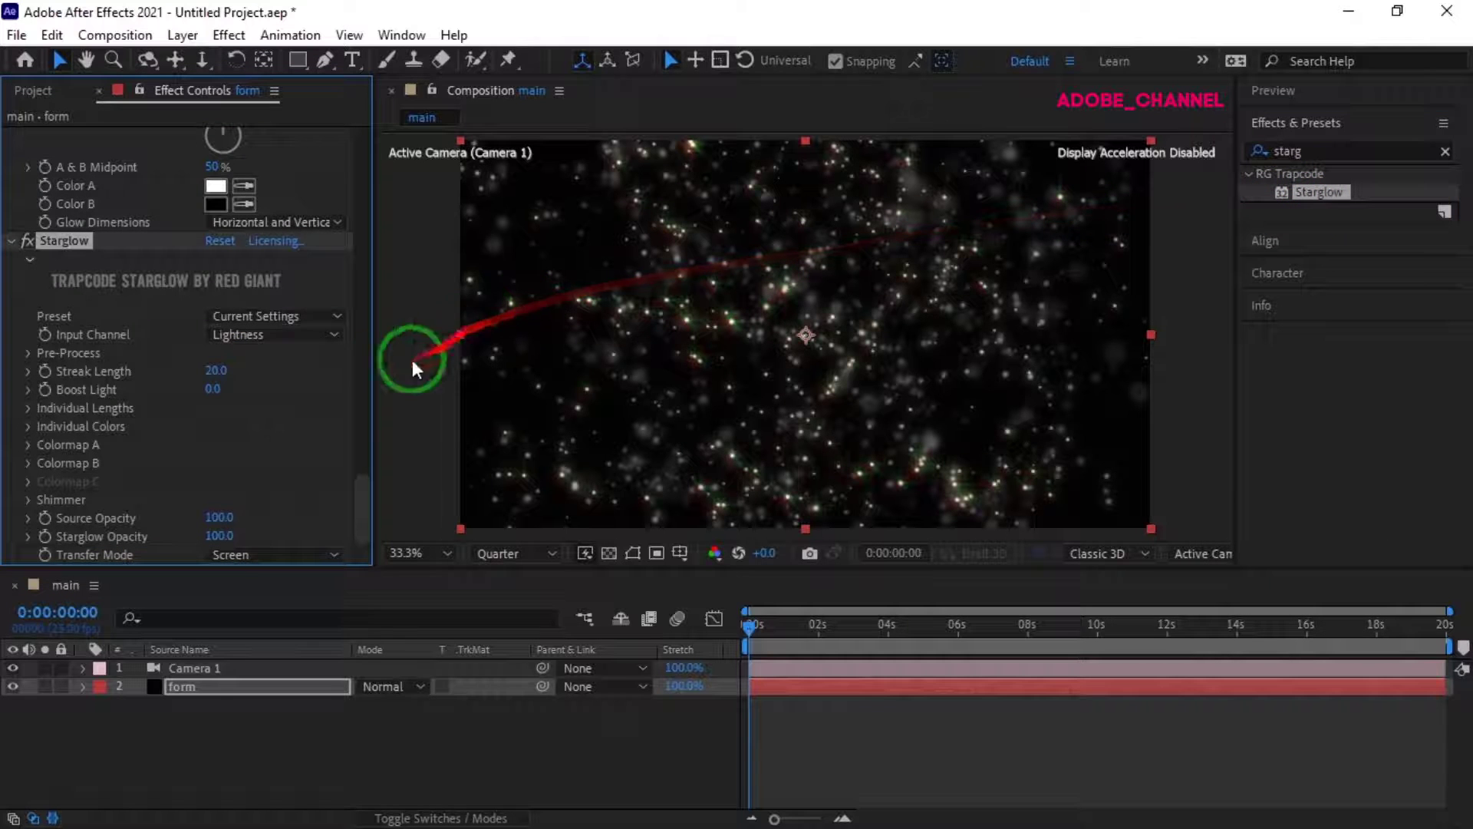
Step: Set Starglow's Streak Length to 15 and its Boost Light to 7
click(213, 373)
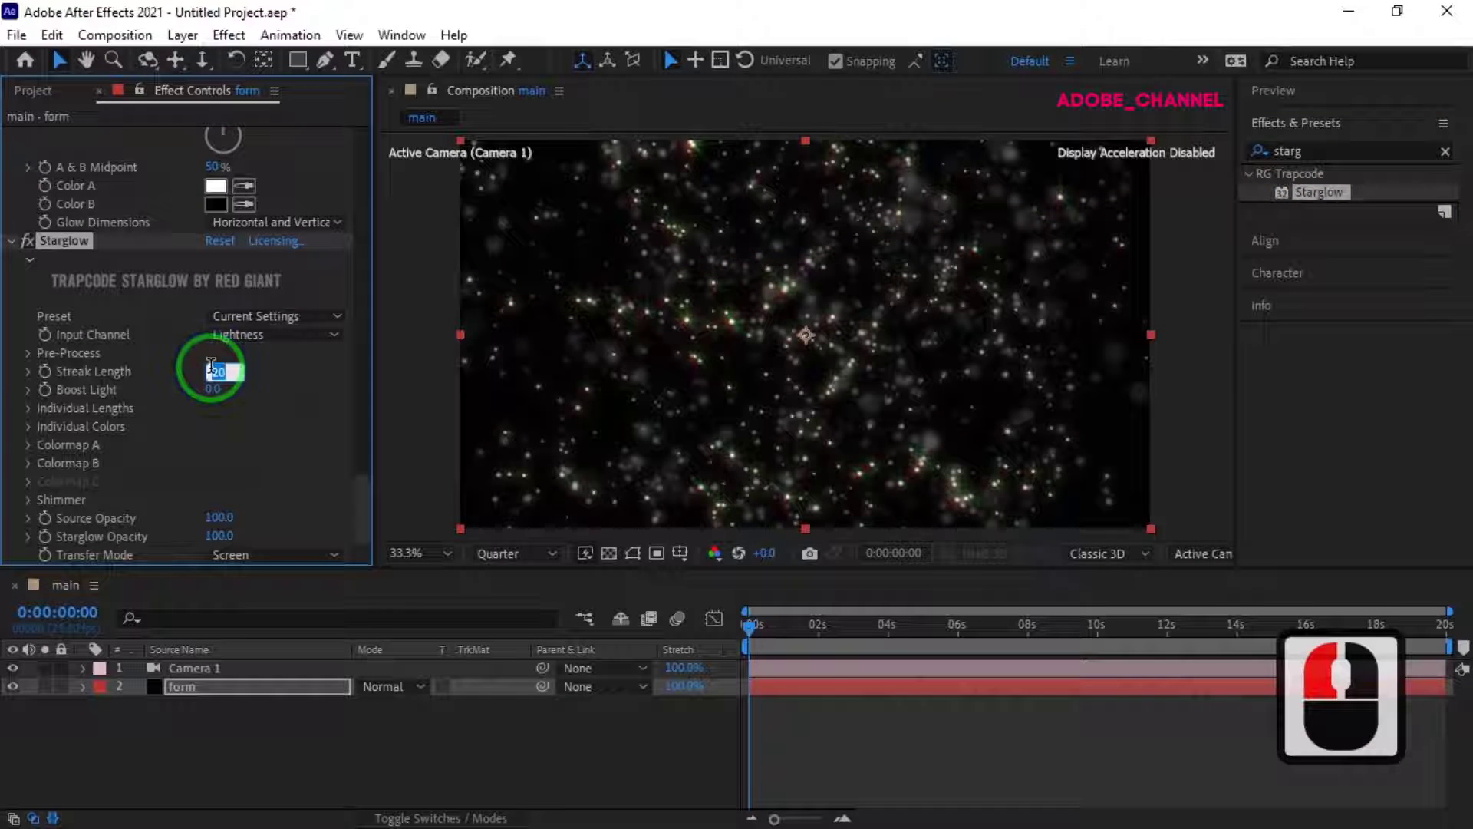
text(15)
key(Return)
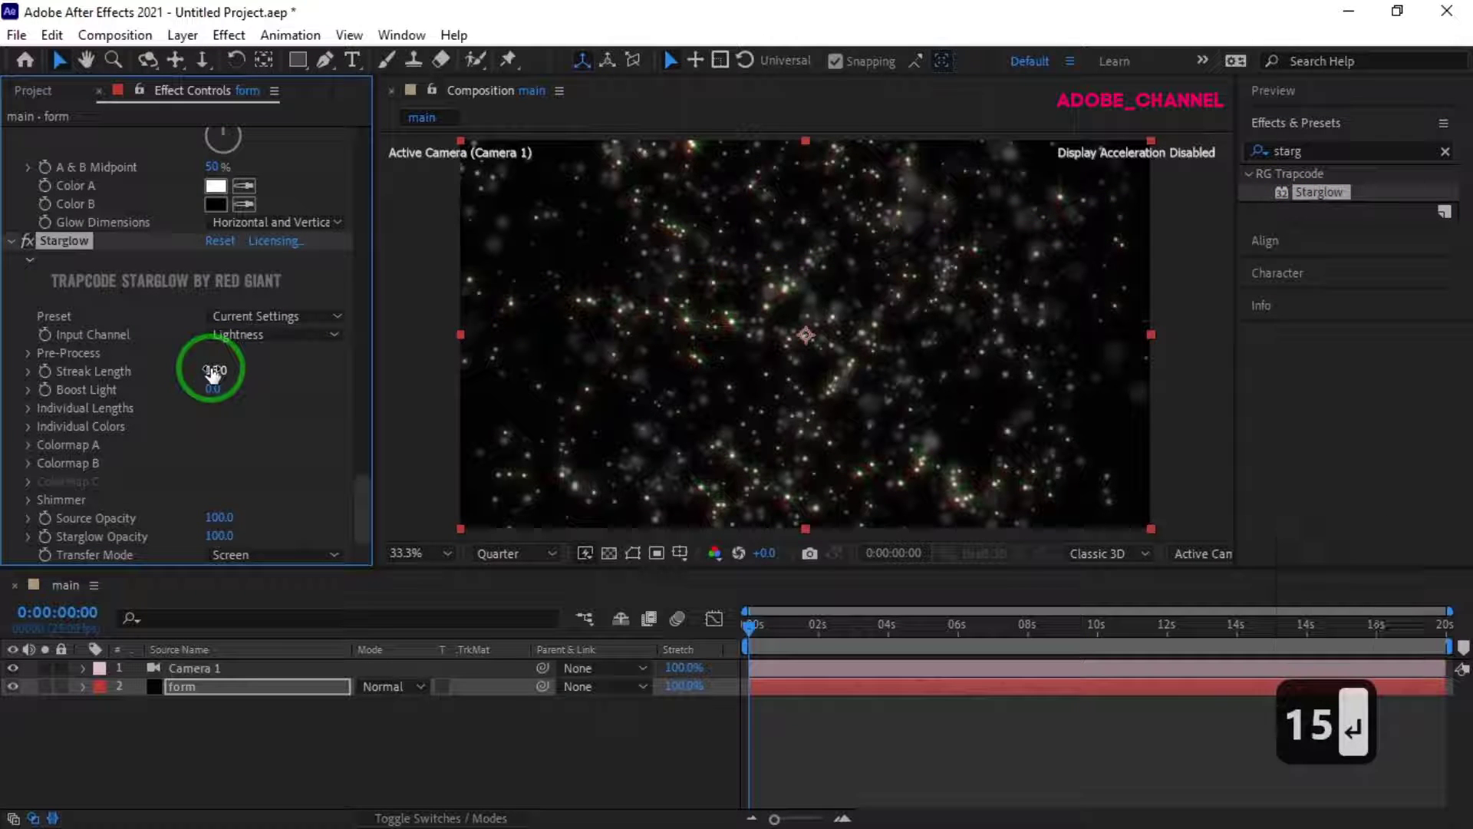
click(213, 389)
text(7)
key(Return)
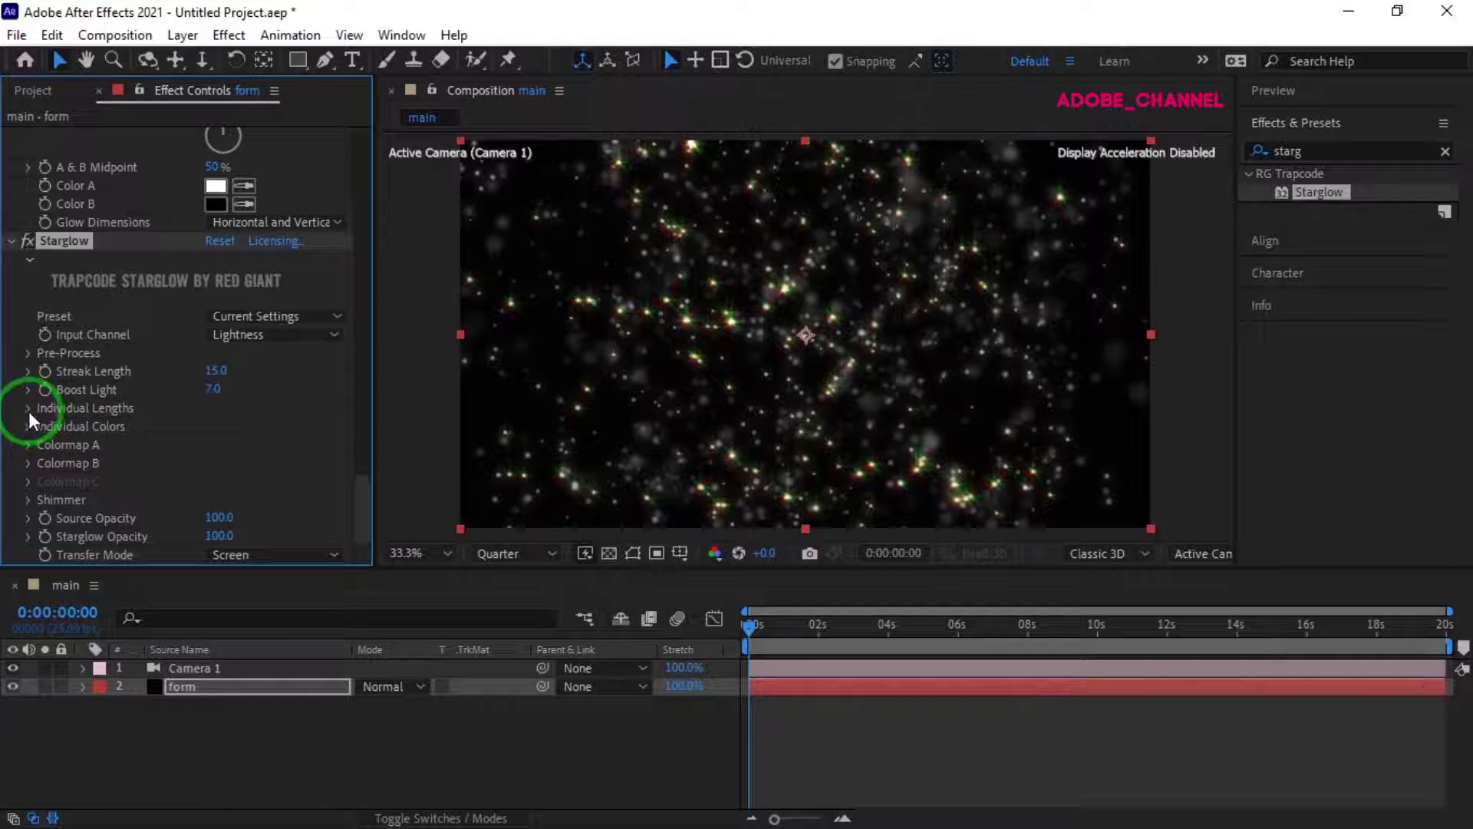
Step: Set Starglow's Individual Lengths to 3.7 for Up and 3.5 for Down
click(28, 408)
click(214, 425)
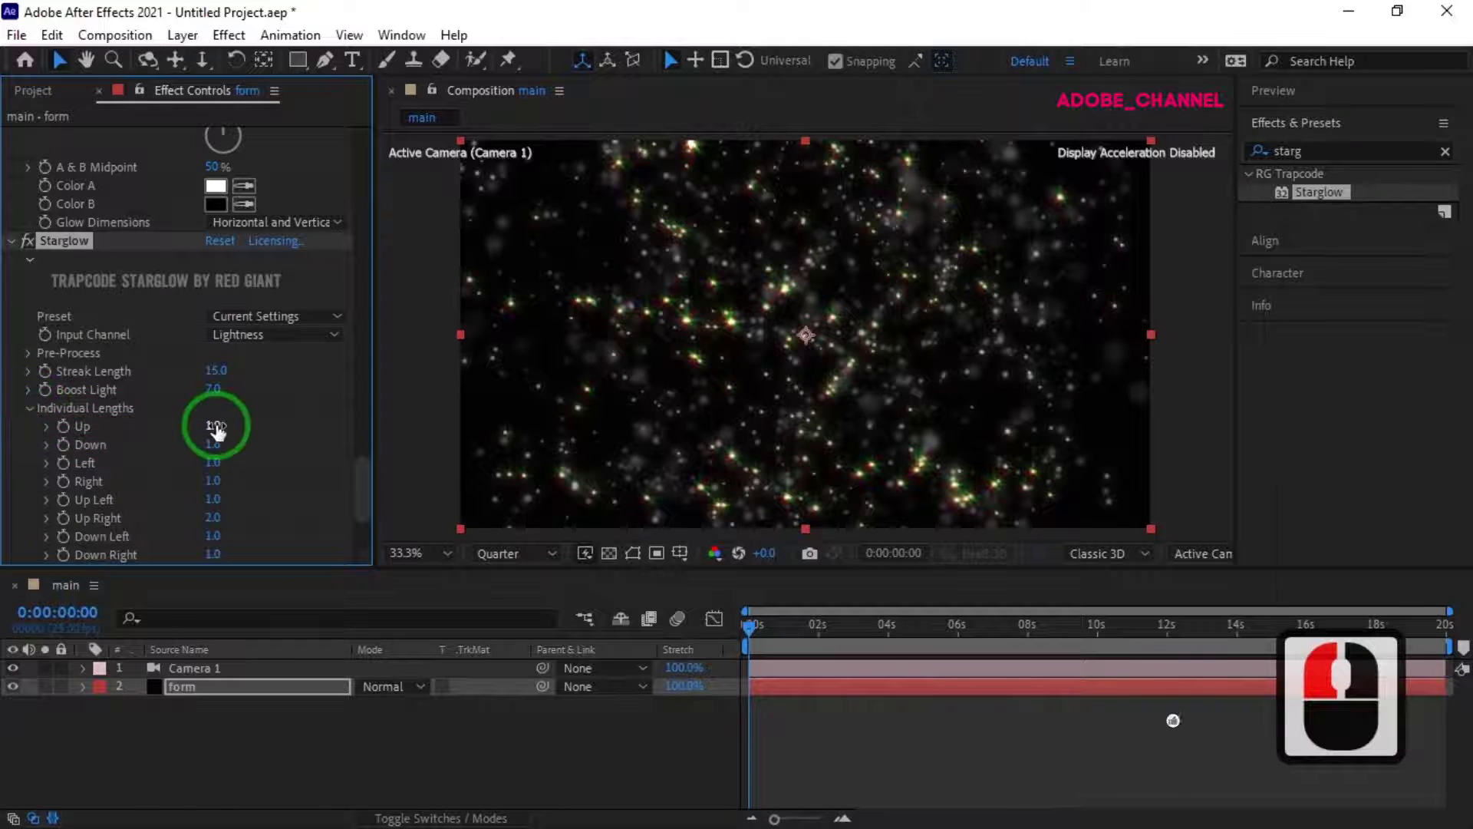
text(3.7)
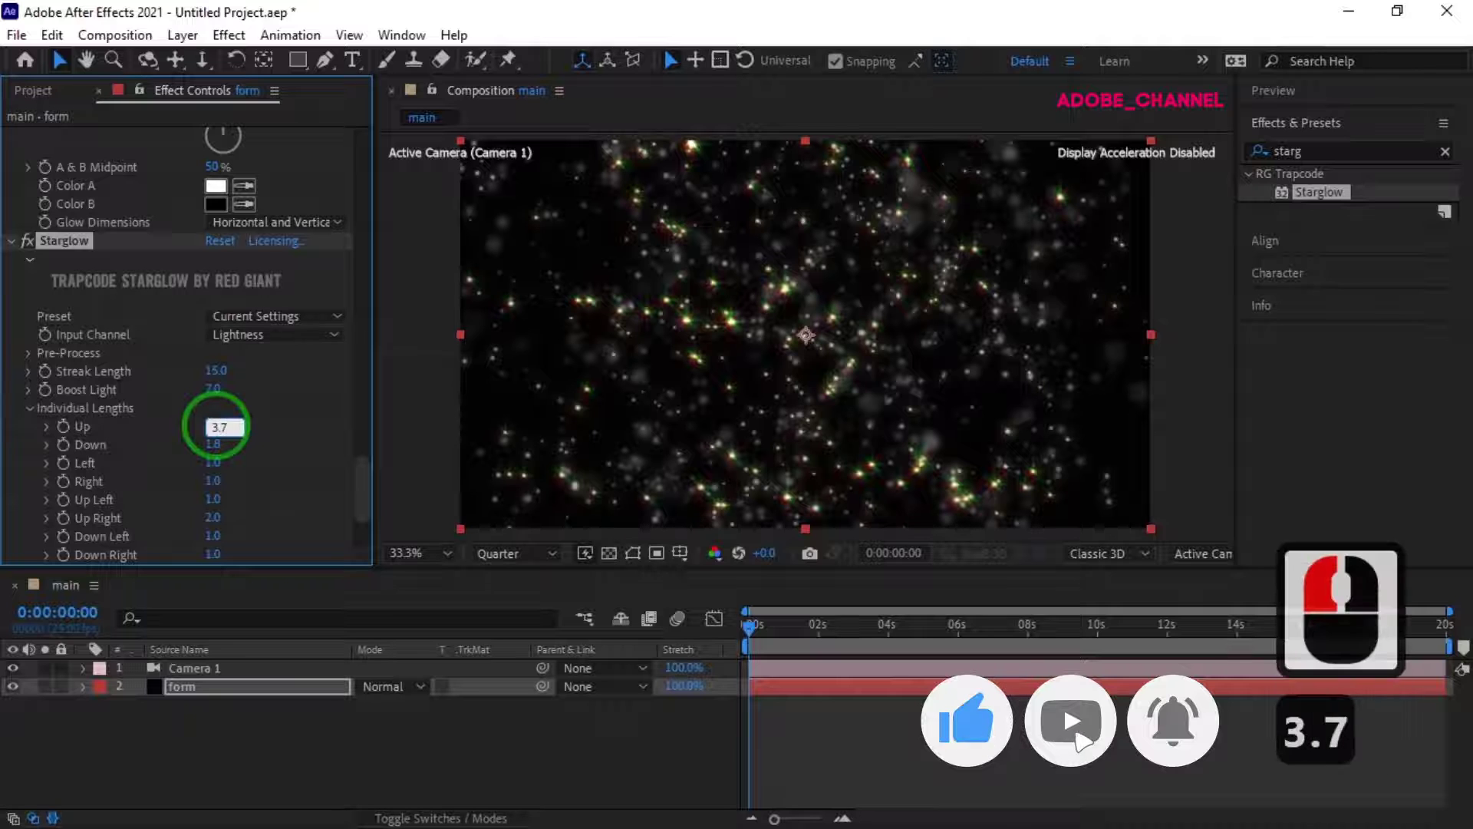
key(Return)
click(213, 445)
text(3.5)
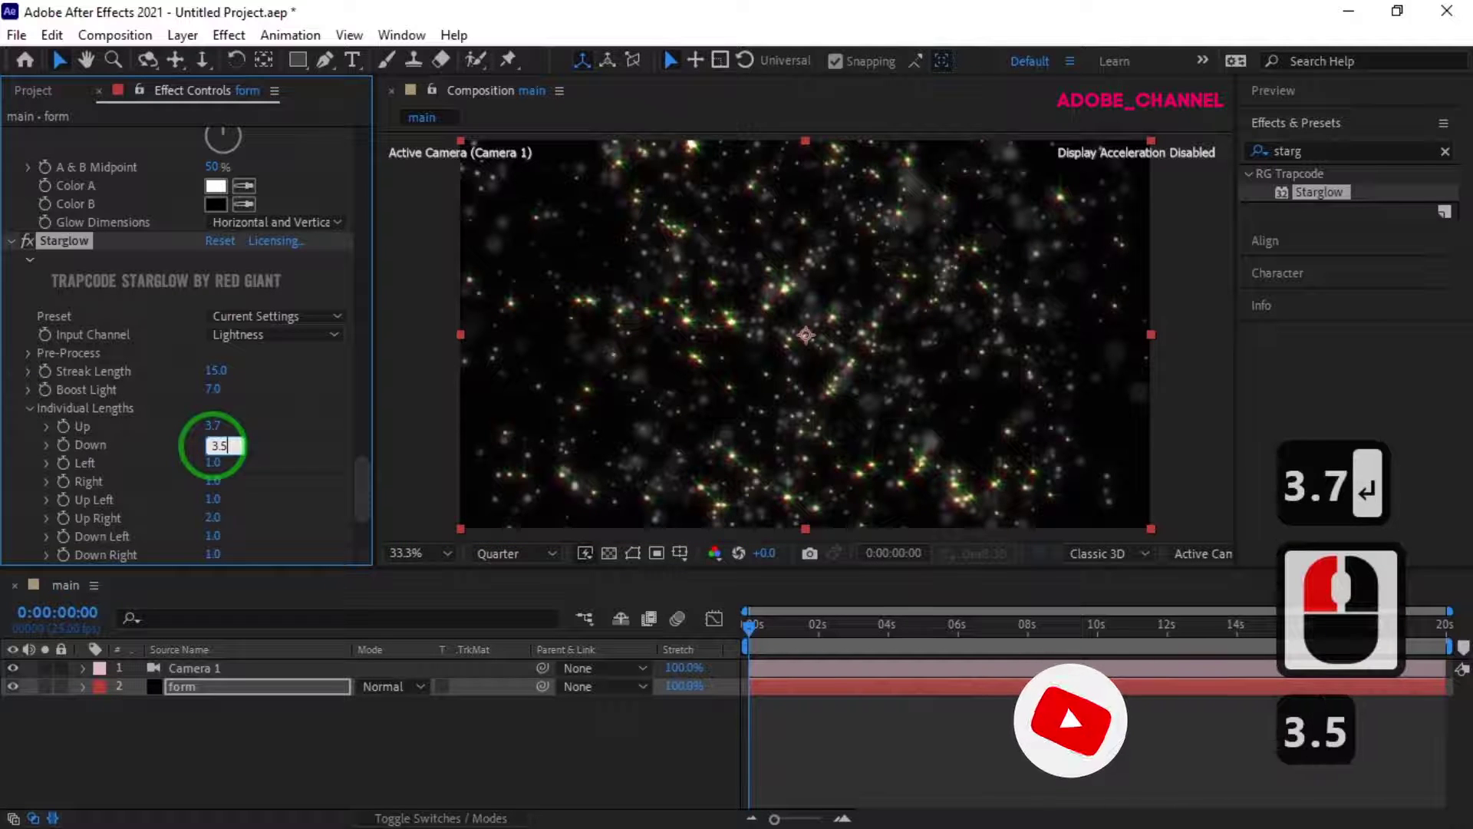
key(Return)
Step: Set Starglow's Colormap A Midtones to blue 409EFD and sample the same blue for its Shadows
scroll(214, 451, down, 3)
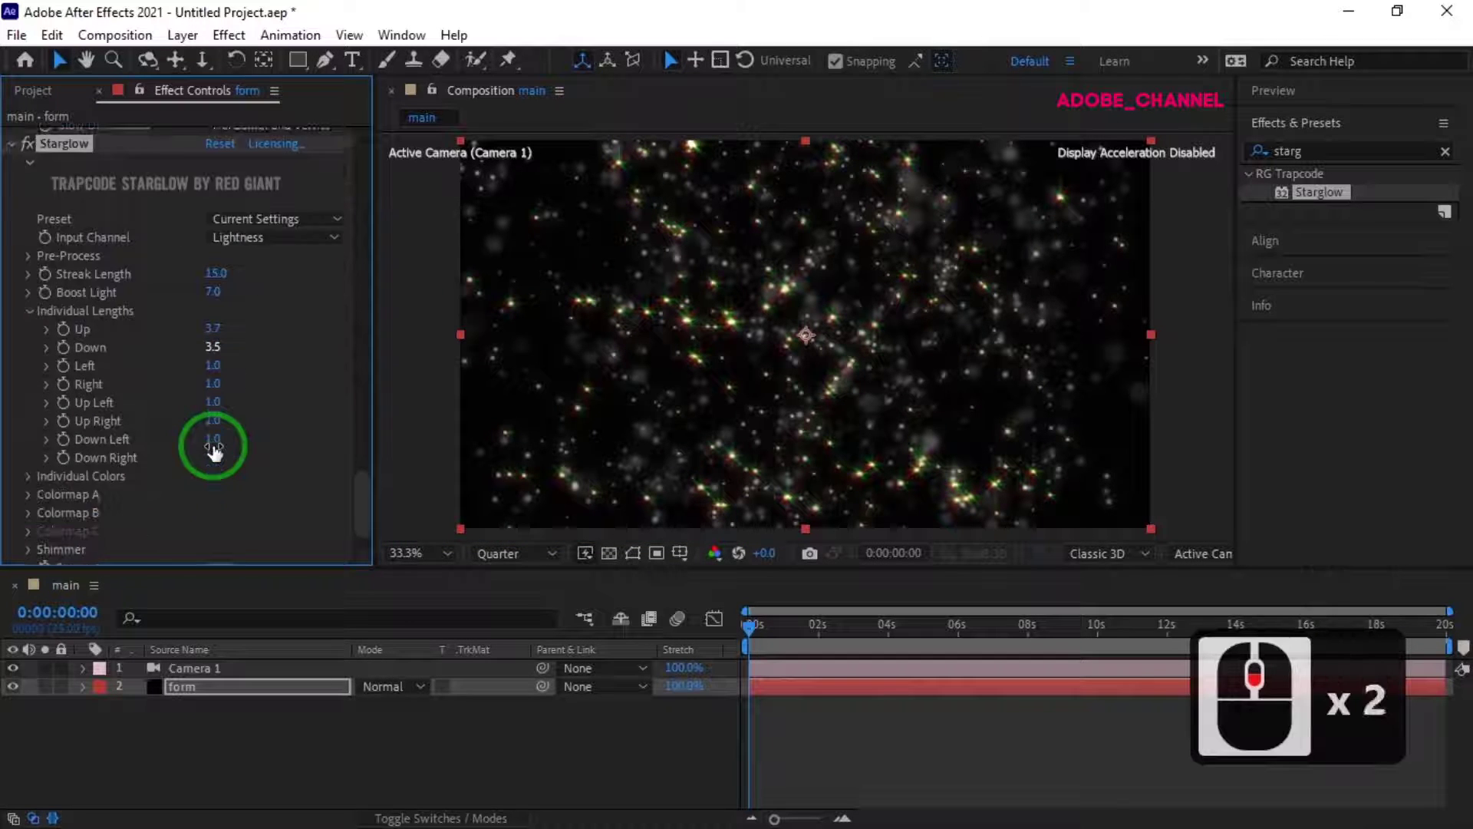
click(28, 445)
click(216, 517)
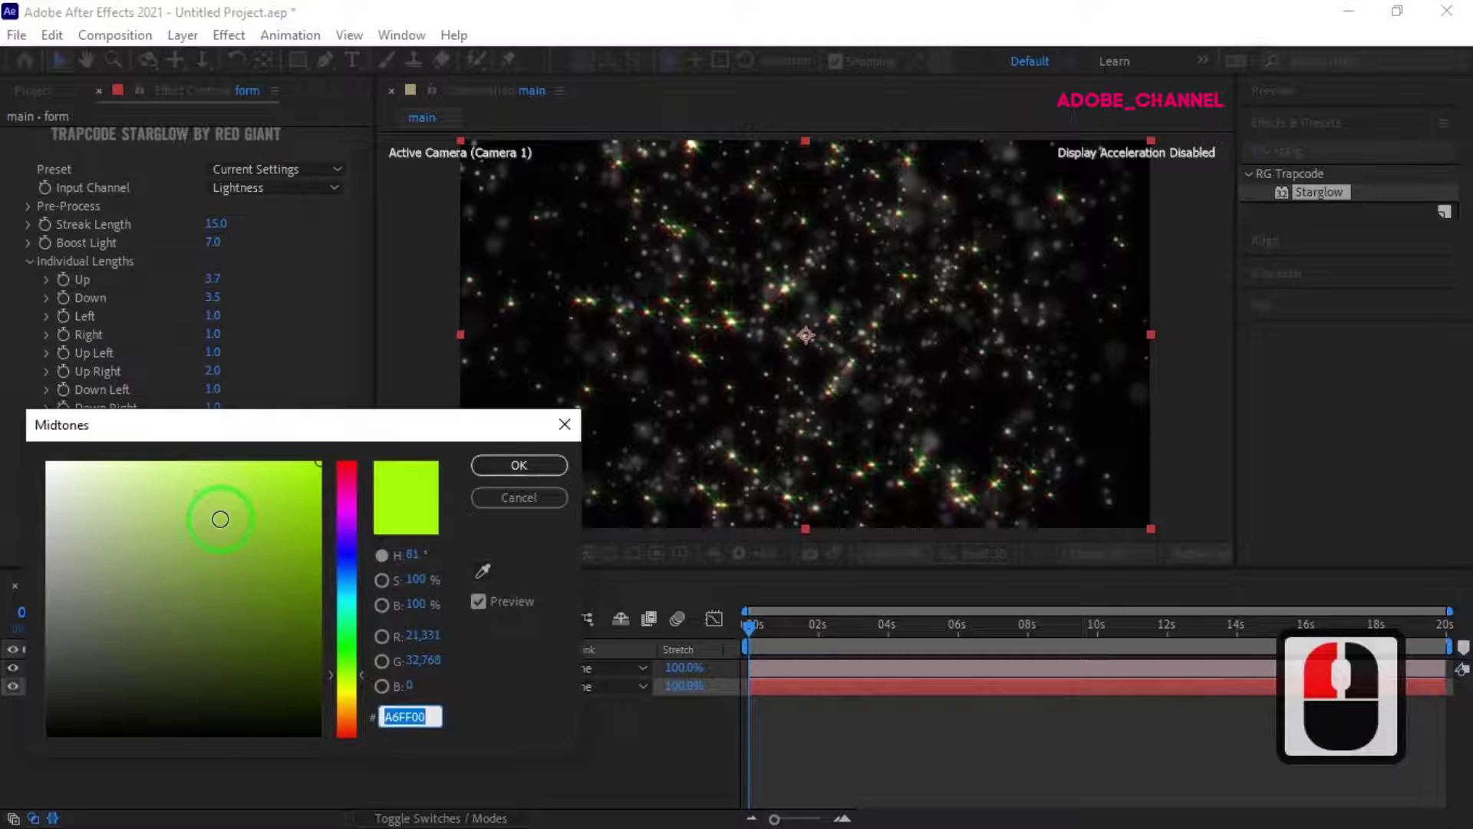
text(409efd)
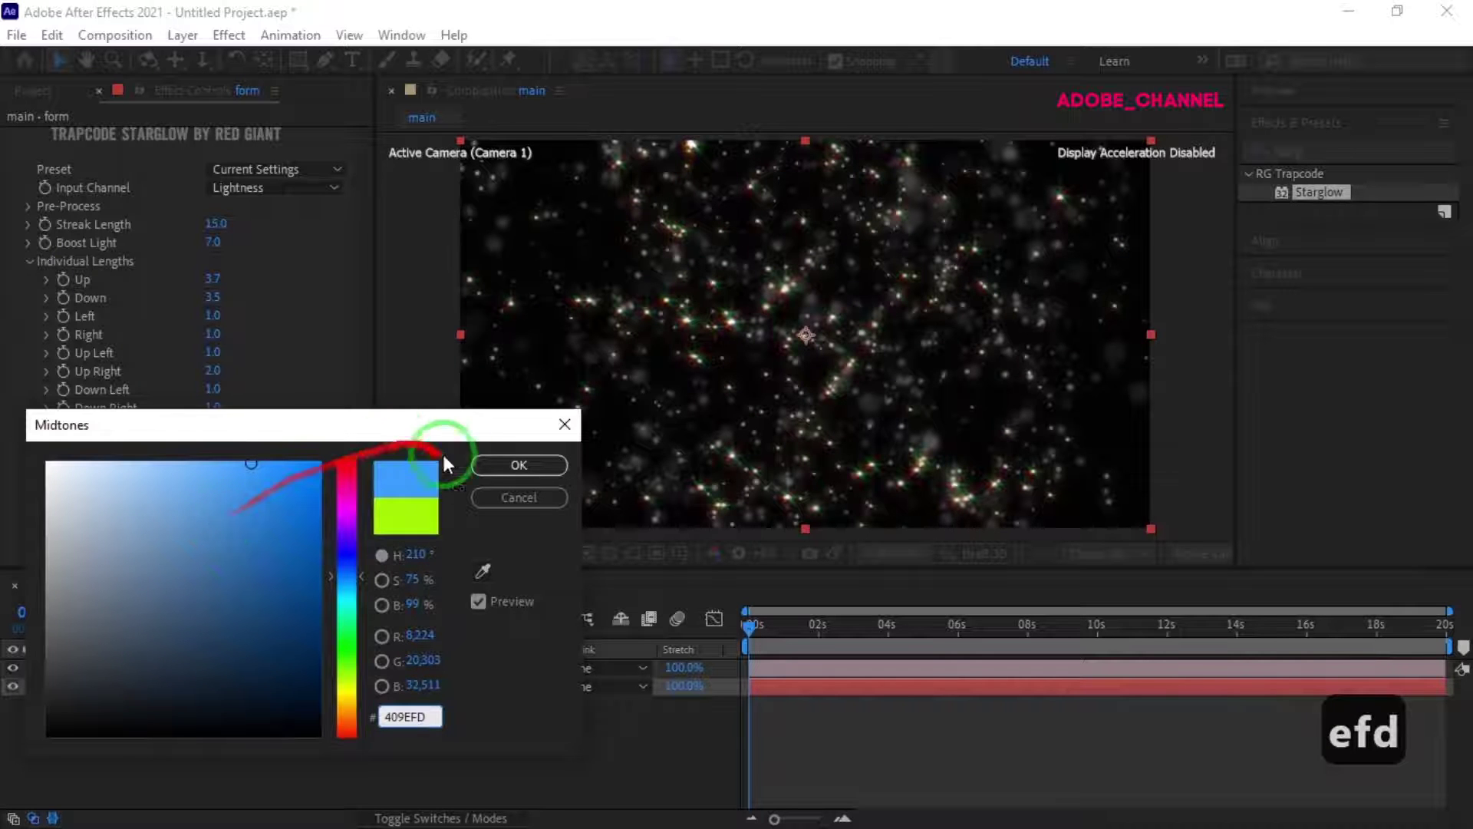
click(493, 465)
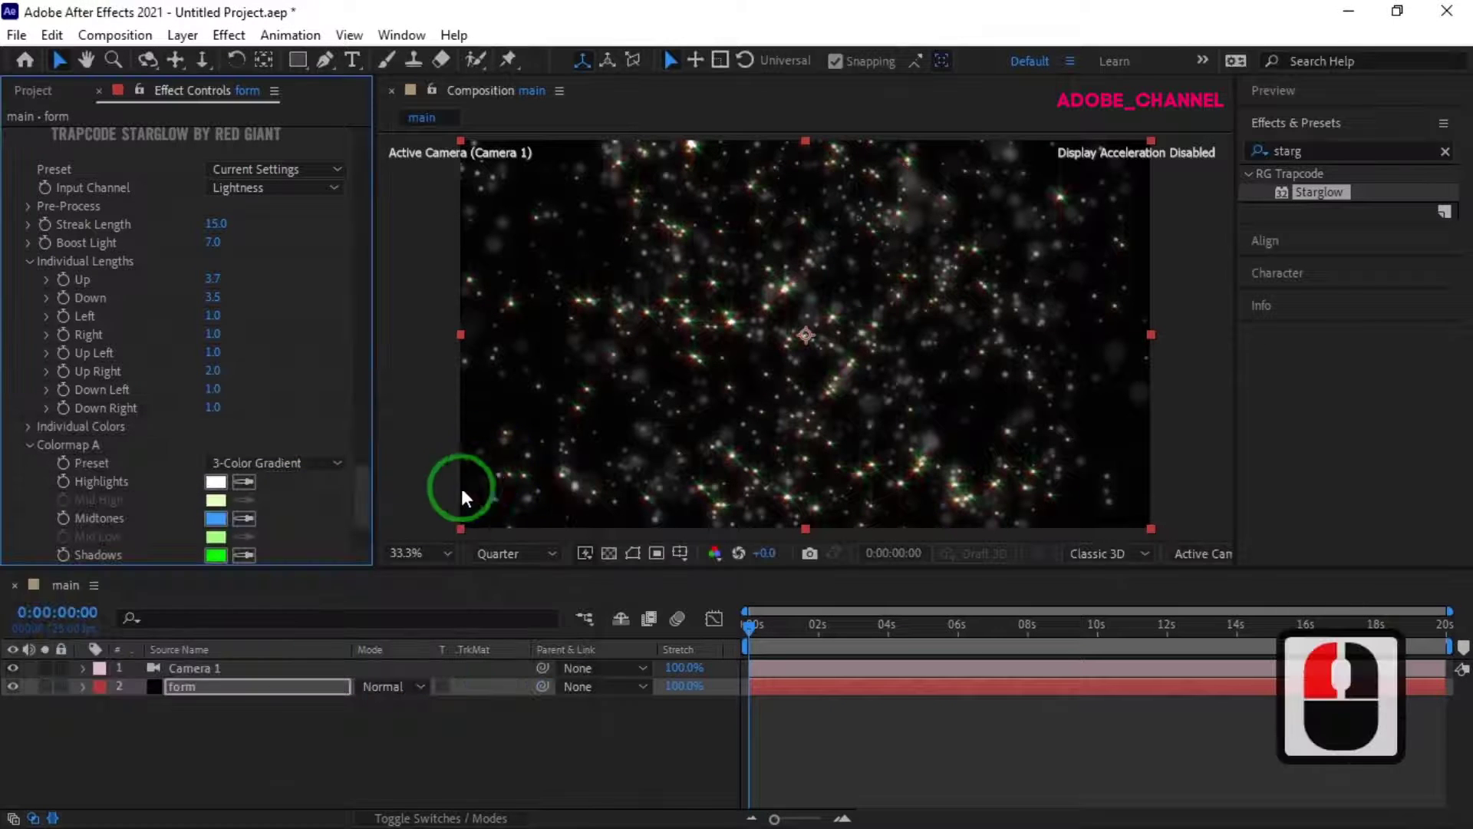
click(243, 555)
click(219, 518)
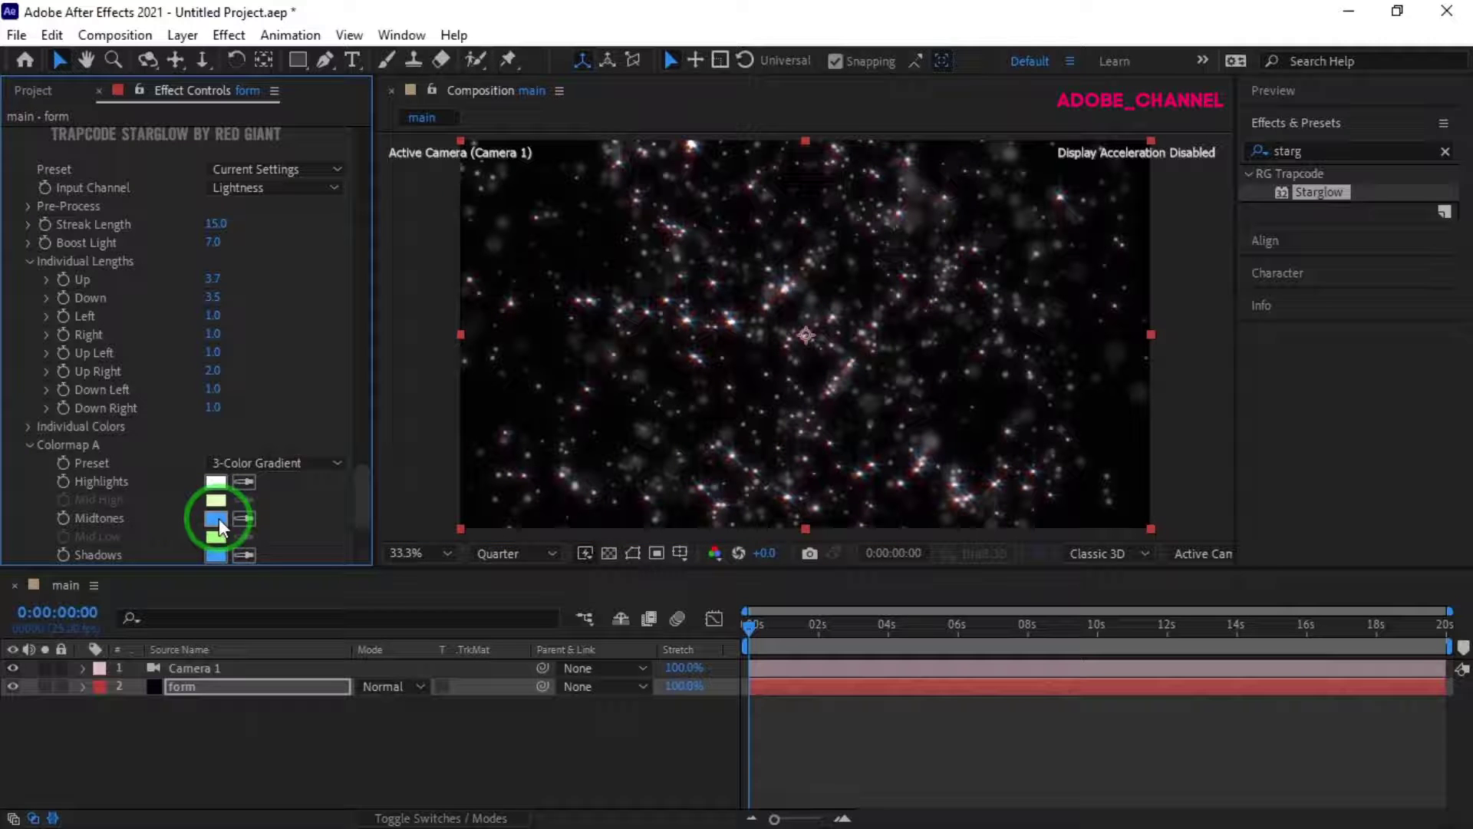
Step: Change the Blend Mode in the Form effect's particle settings to Add
scroll(174, 370, up, 8)
scroll(173, 369, up, 16)
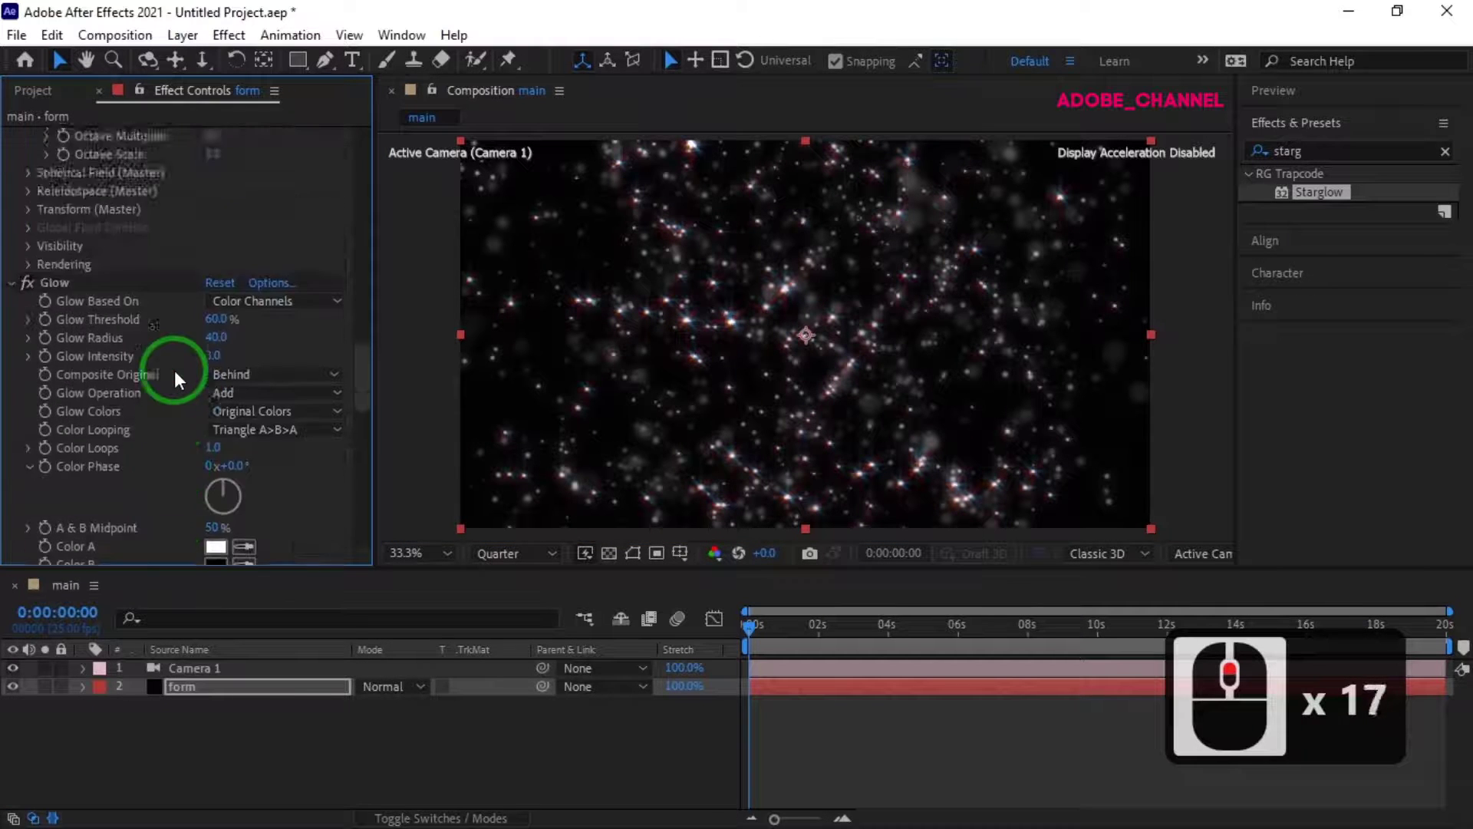
scroll(173, 370, up, 16)
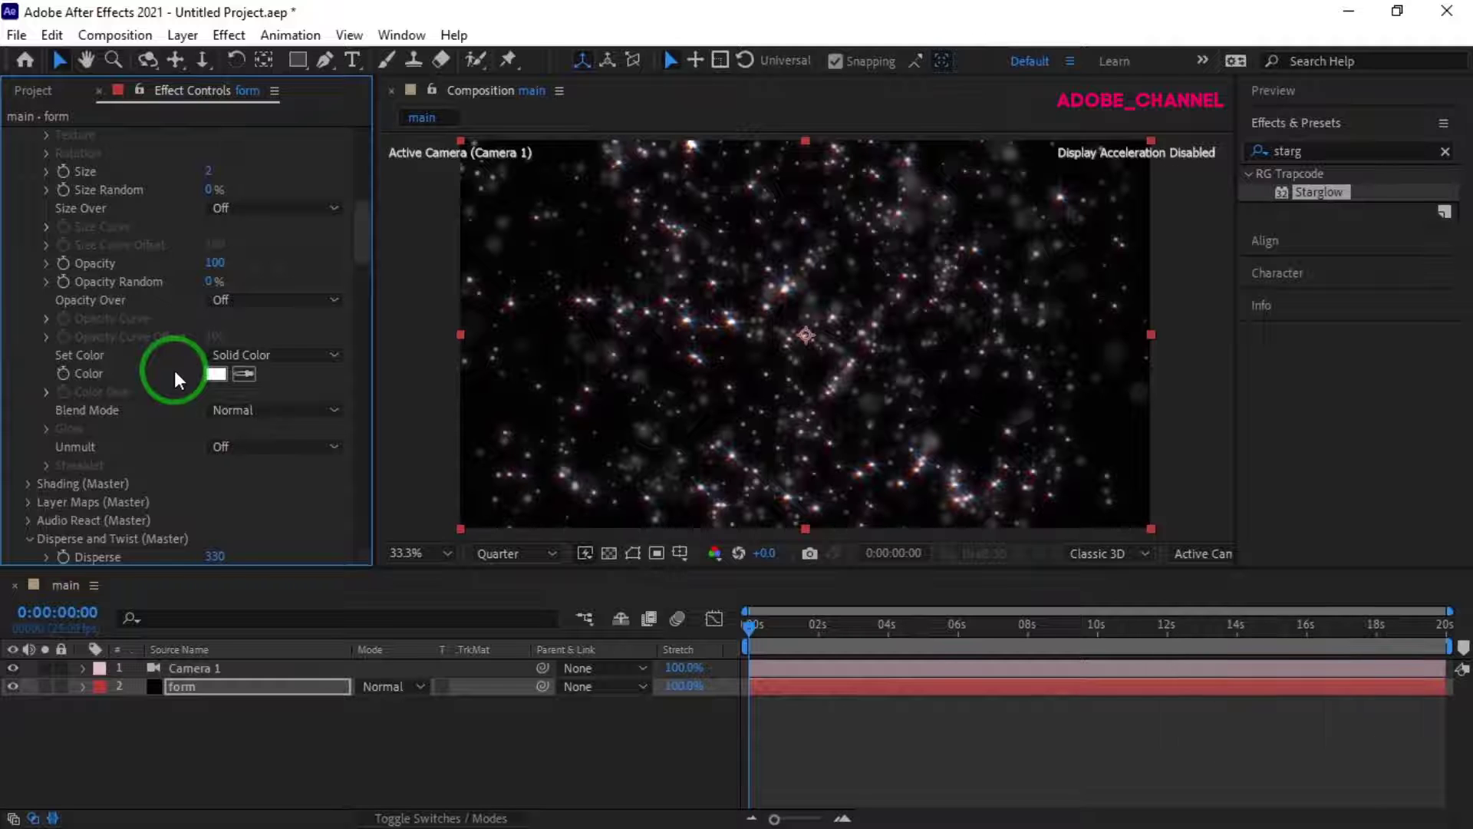
click(324, 406)
click(287, 457)
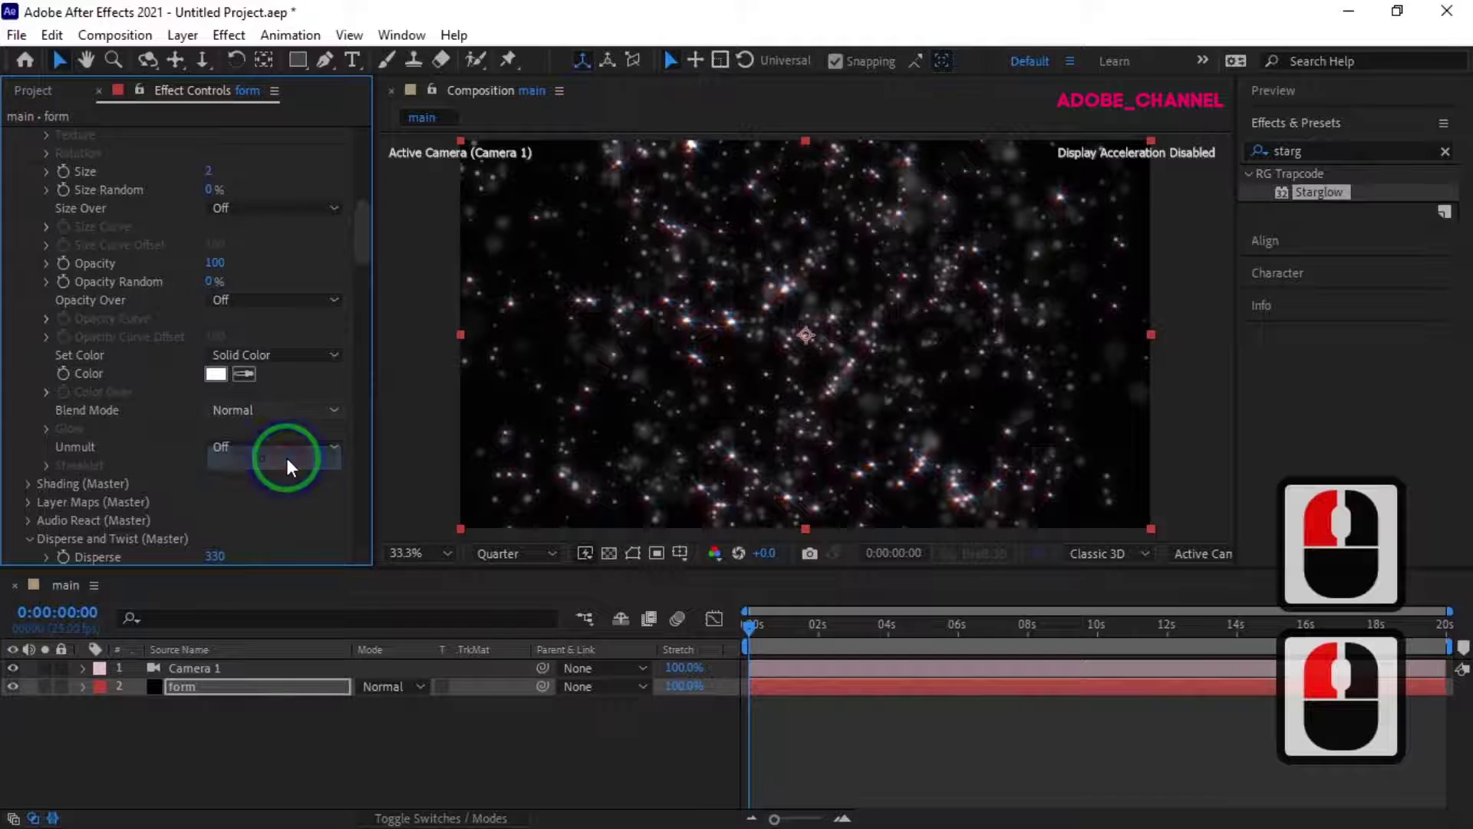
Step: Set the Form effect's solid particle Color to light blue 54B8FD
click(218, 374)
text(5)
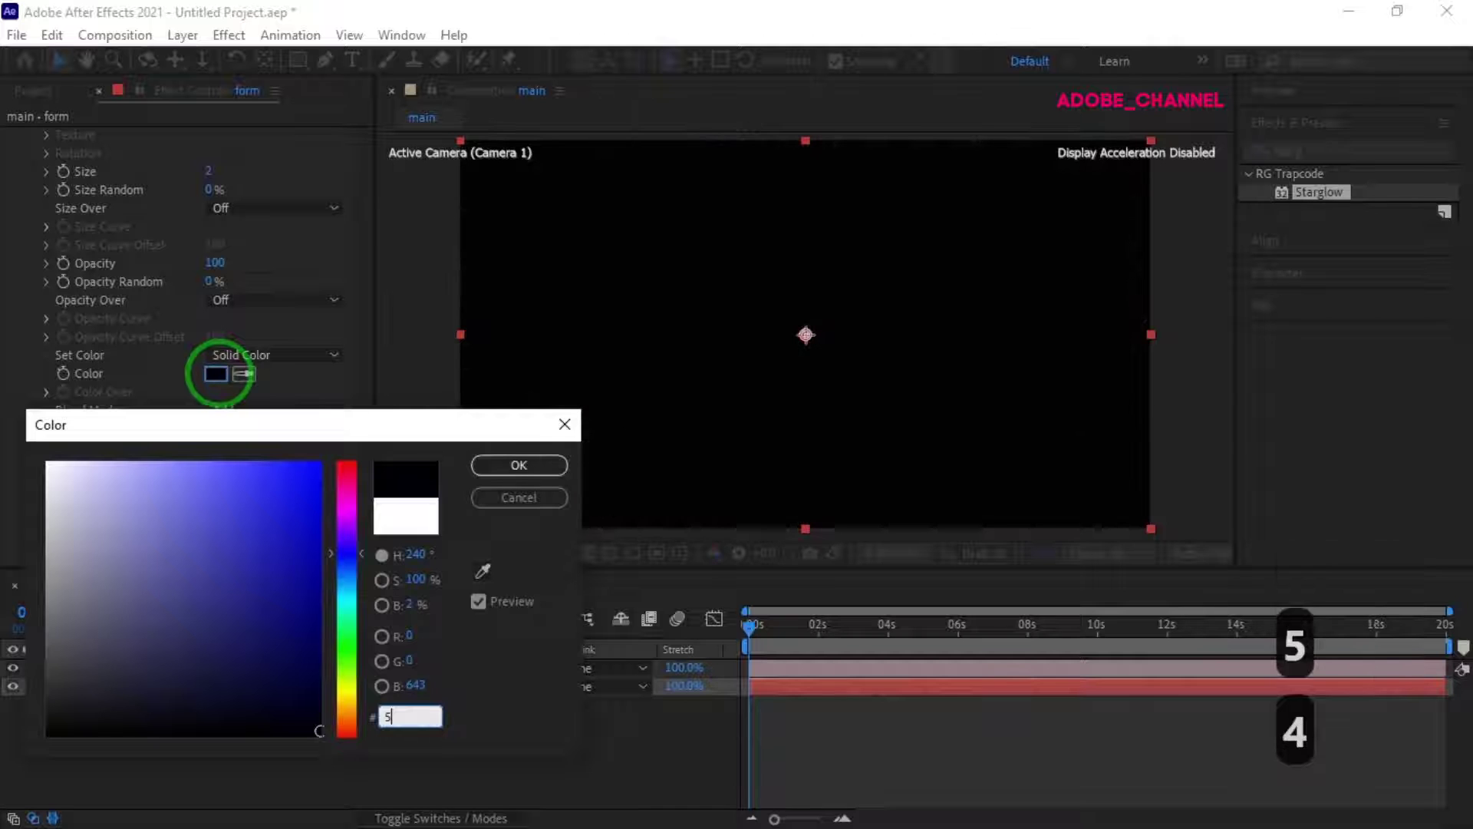
text(4B8FD)
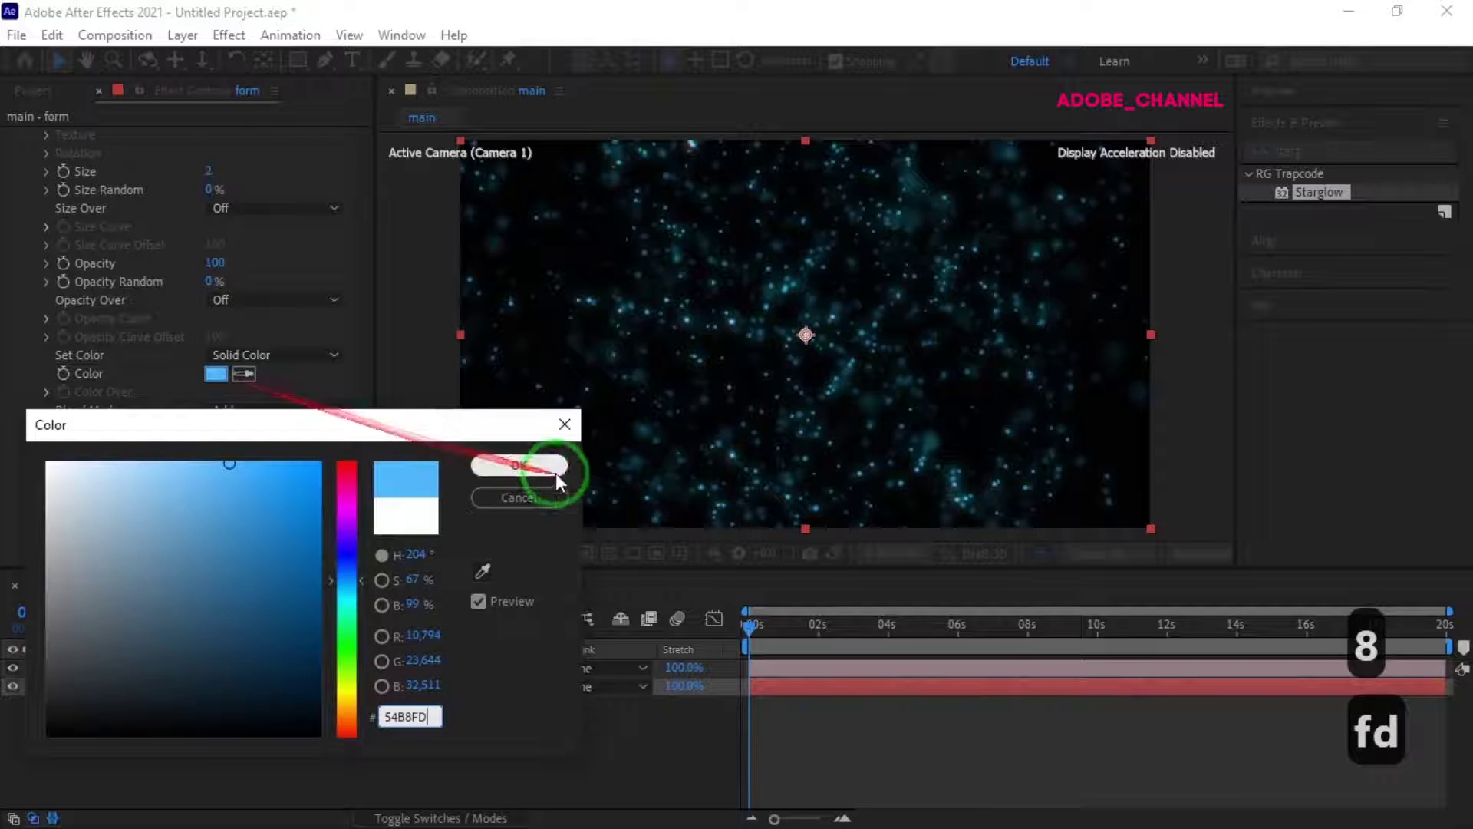
click(528, 466)
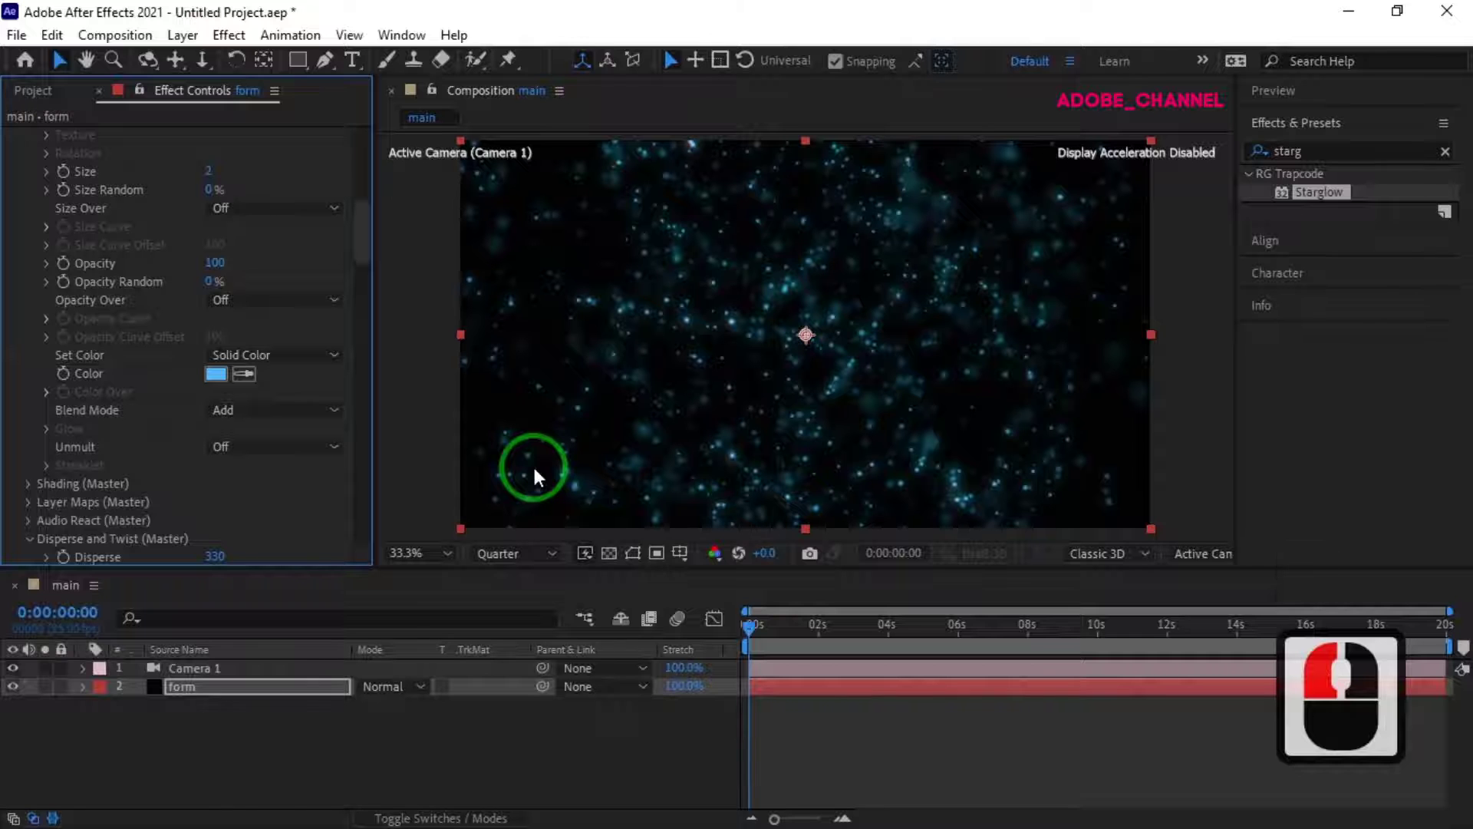
Step: Duplicate the form layer and select the lower of the two form layers
click(301, 689)
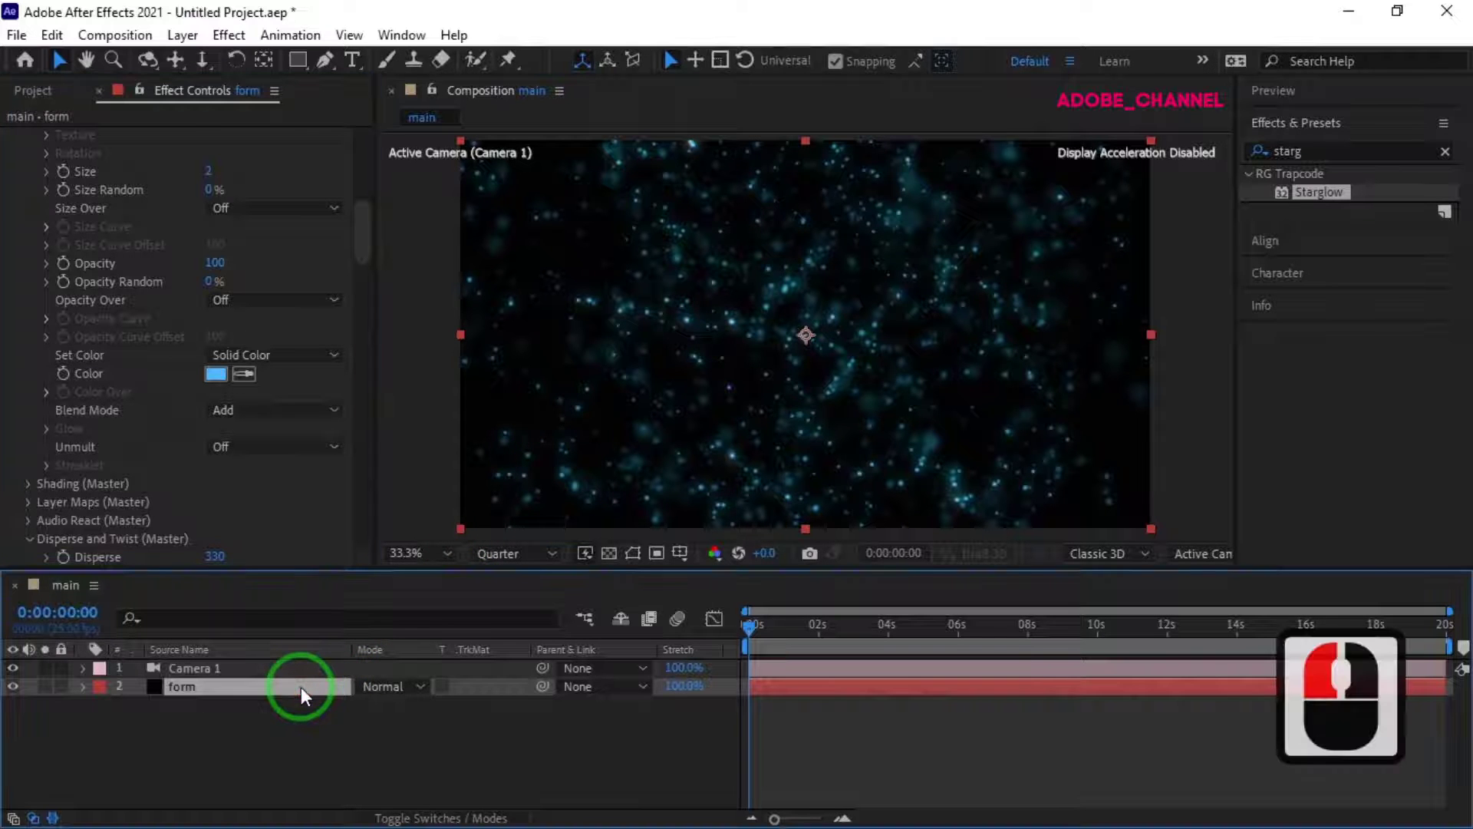
key(ctrl+d)
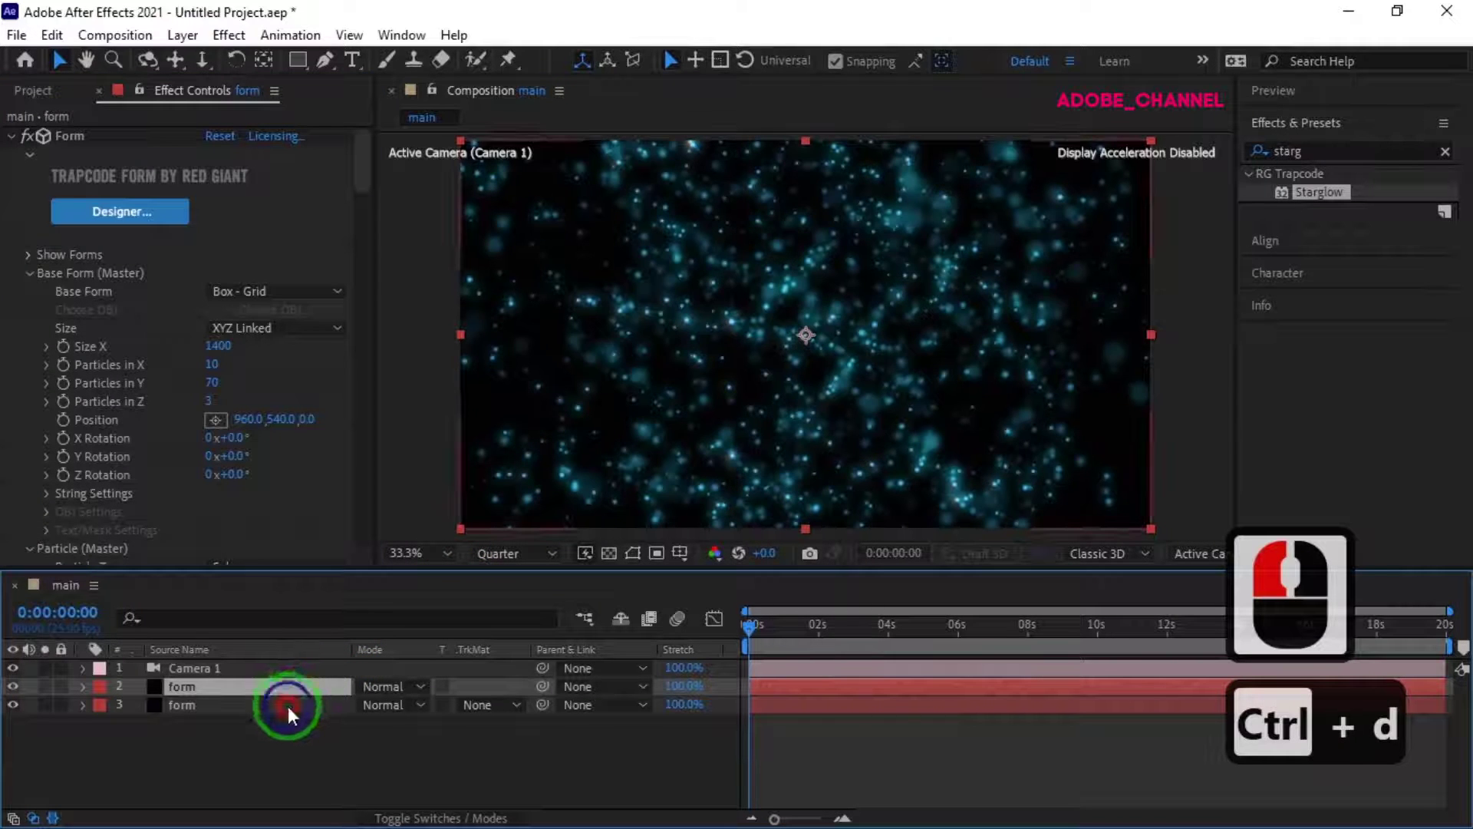
click(288, 706)
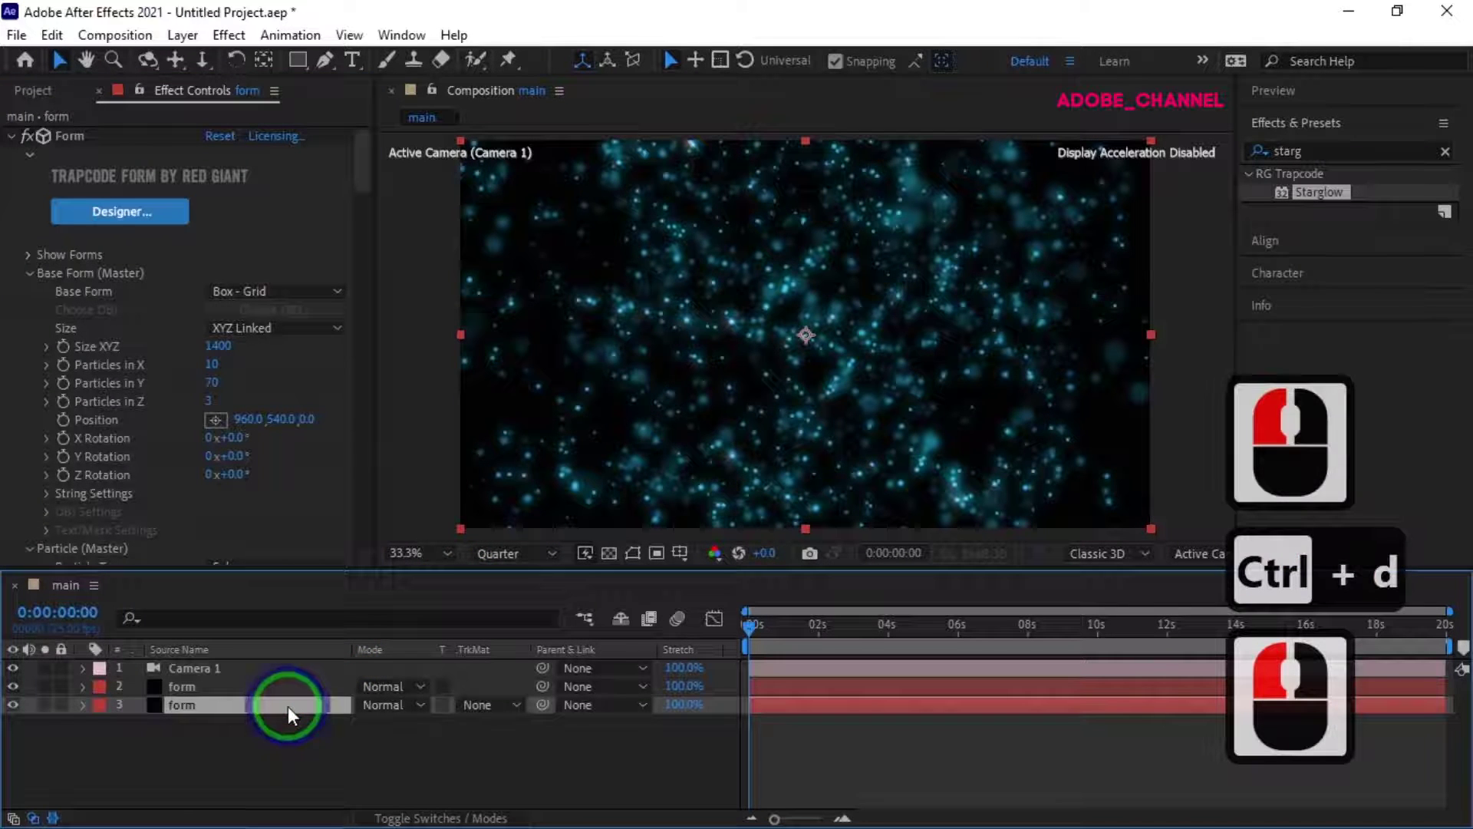
Step: Collapse the effects on the lower form layer and switch off its Starglow effect
click(11, 135)
click(12, 154)
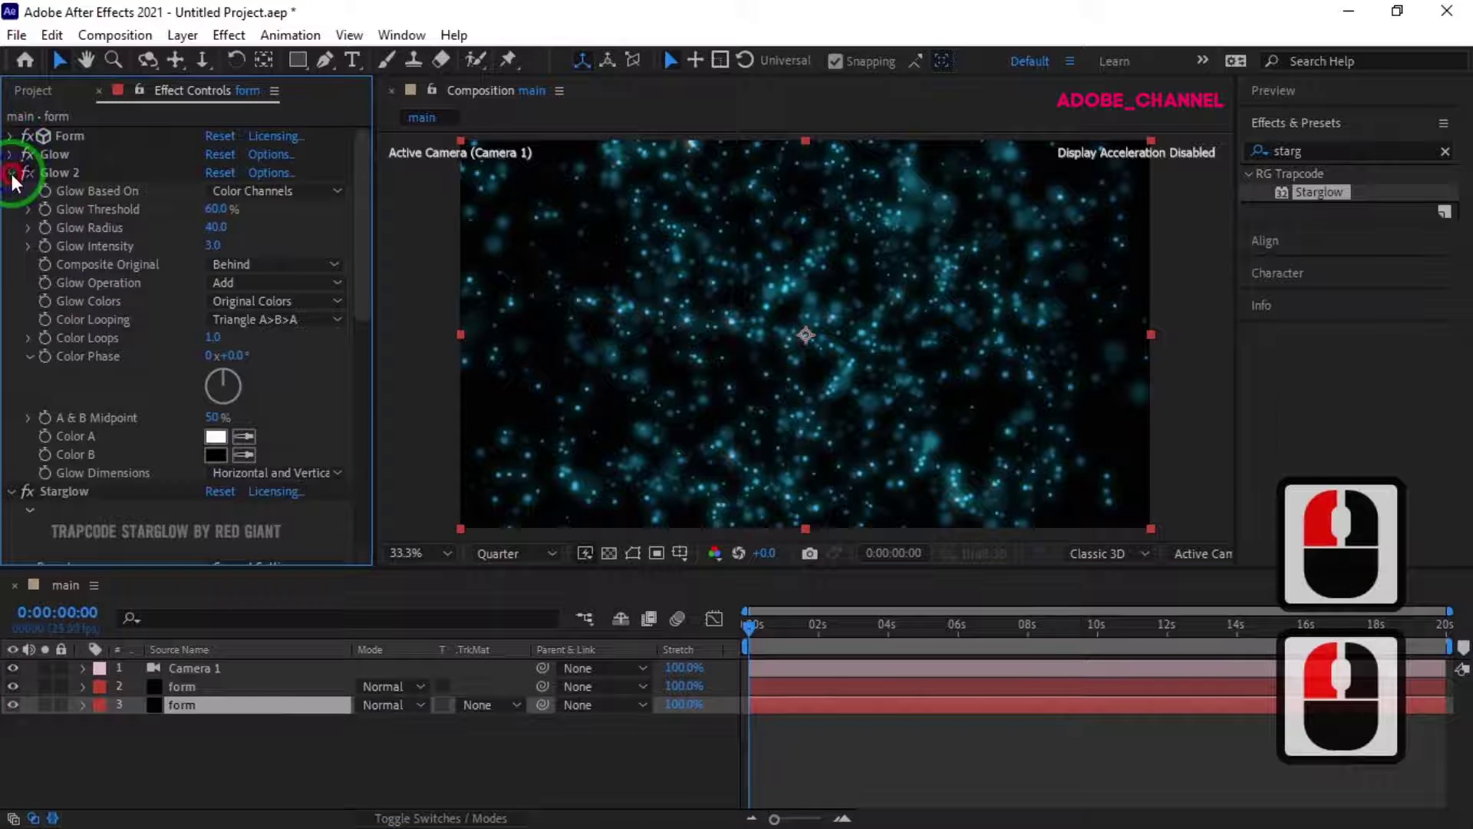
click(10, 173)
click(11, 190)
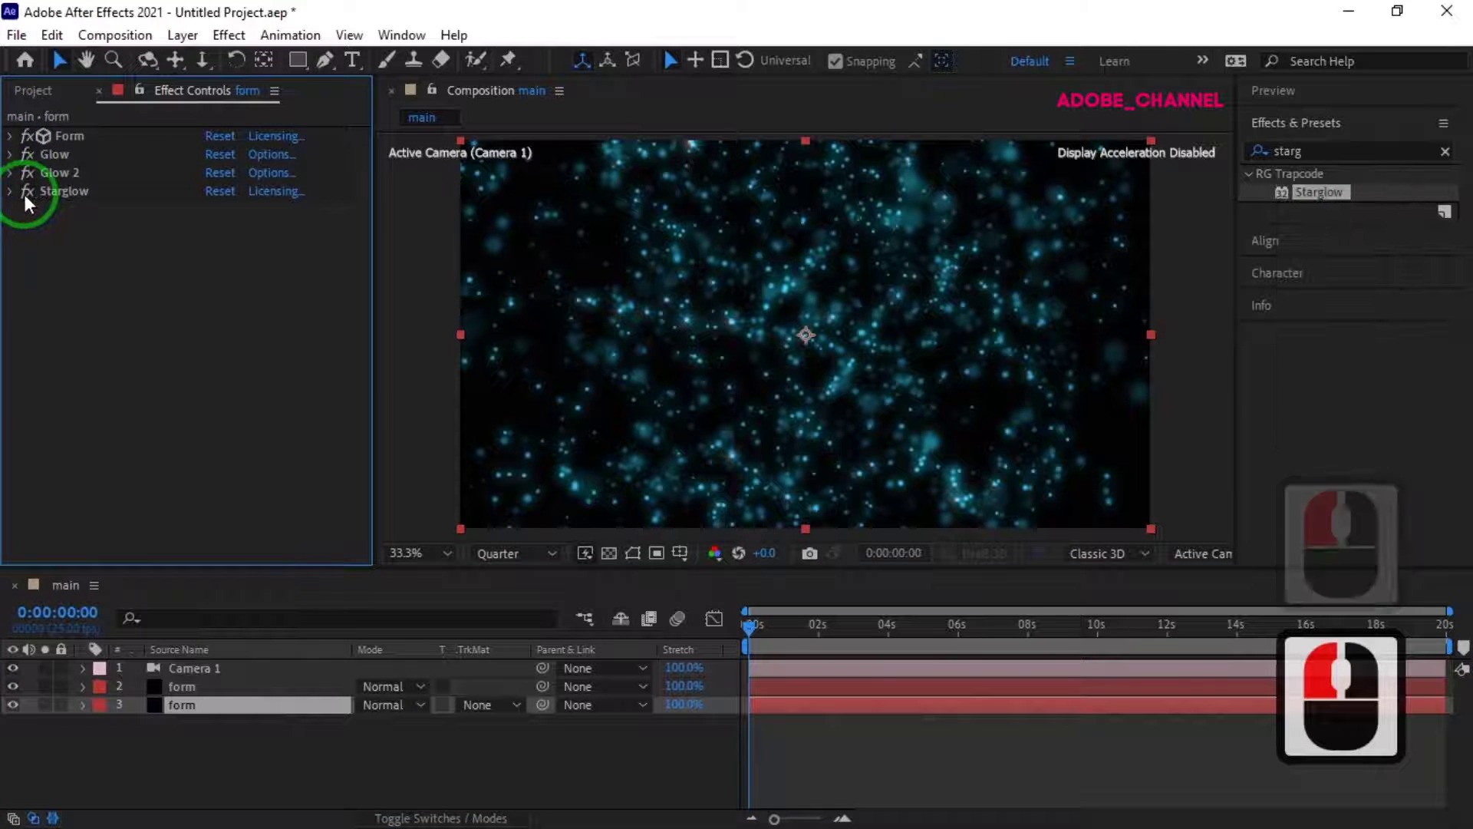
click(26, 192)
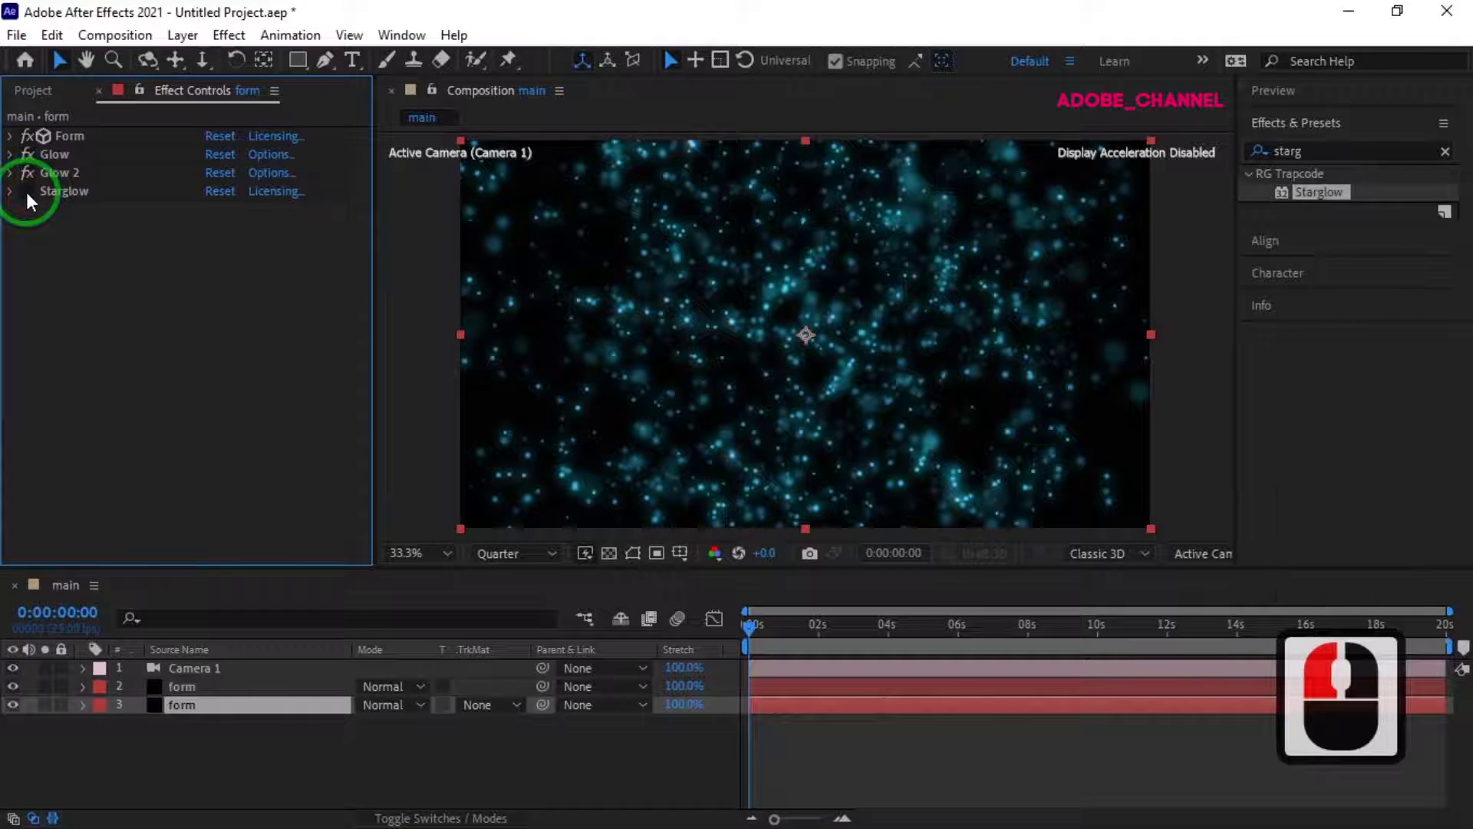
Step: Set Particles in X and Particles in Y to 300 in the lower form layer's Base Form settings
click(11, 135)
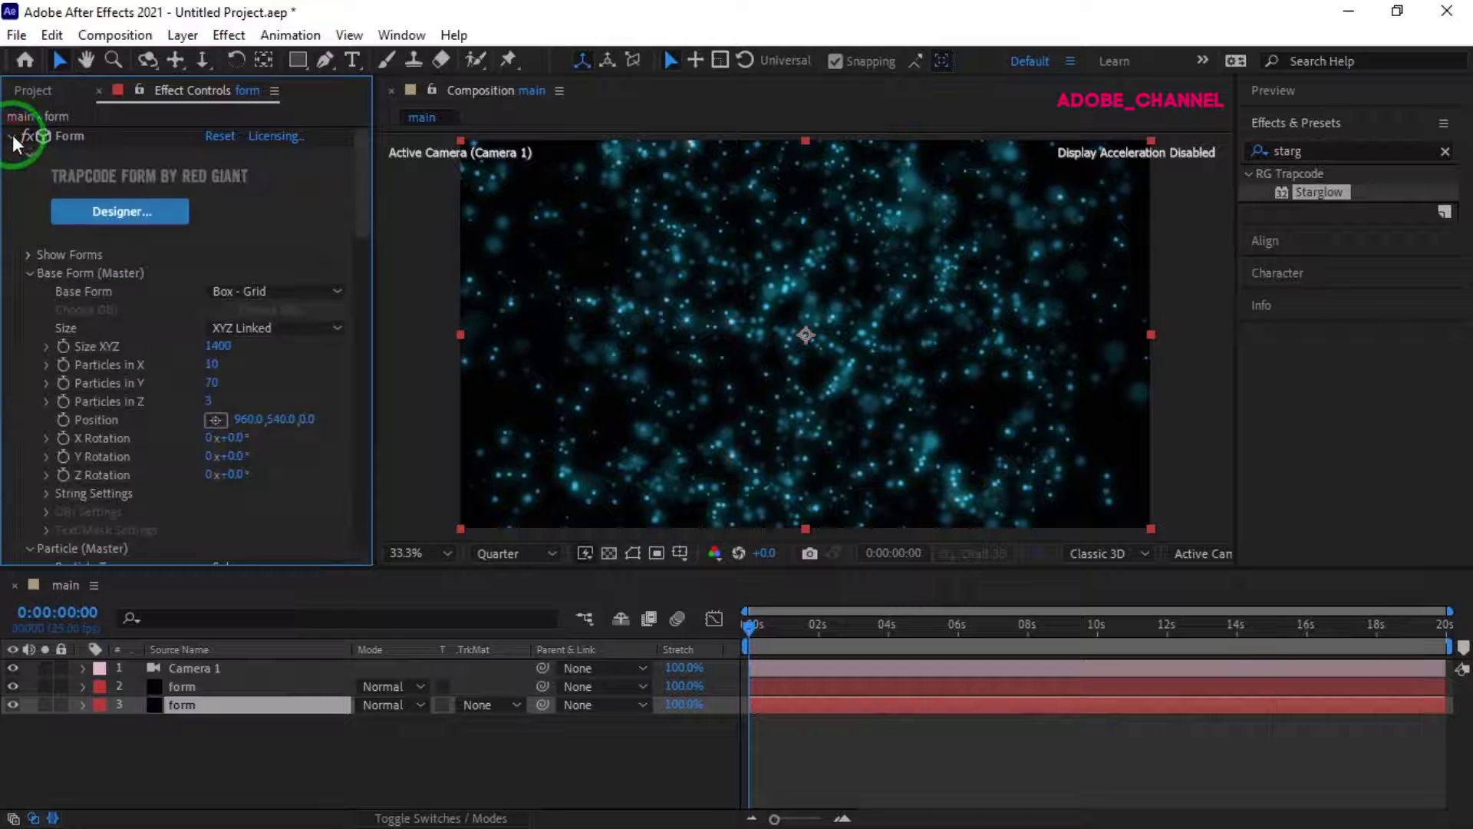
click(213, 366)
text(300)
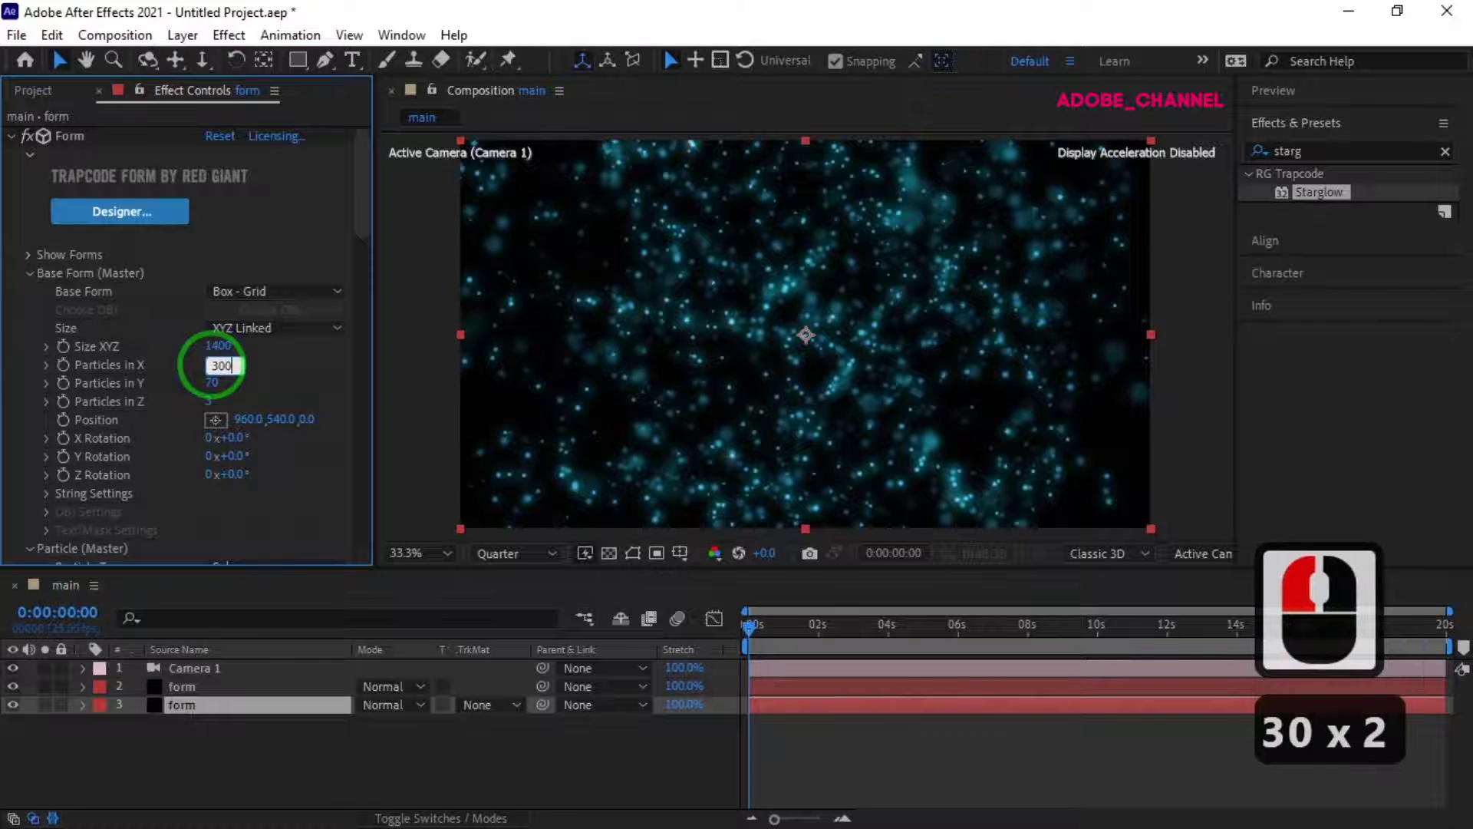
key(Return)
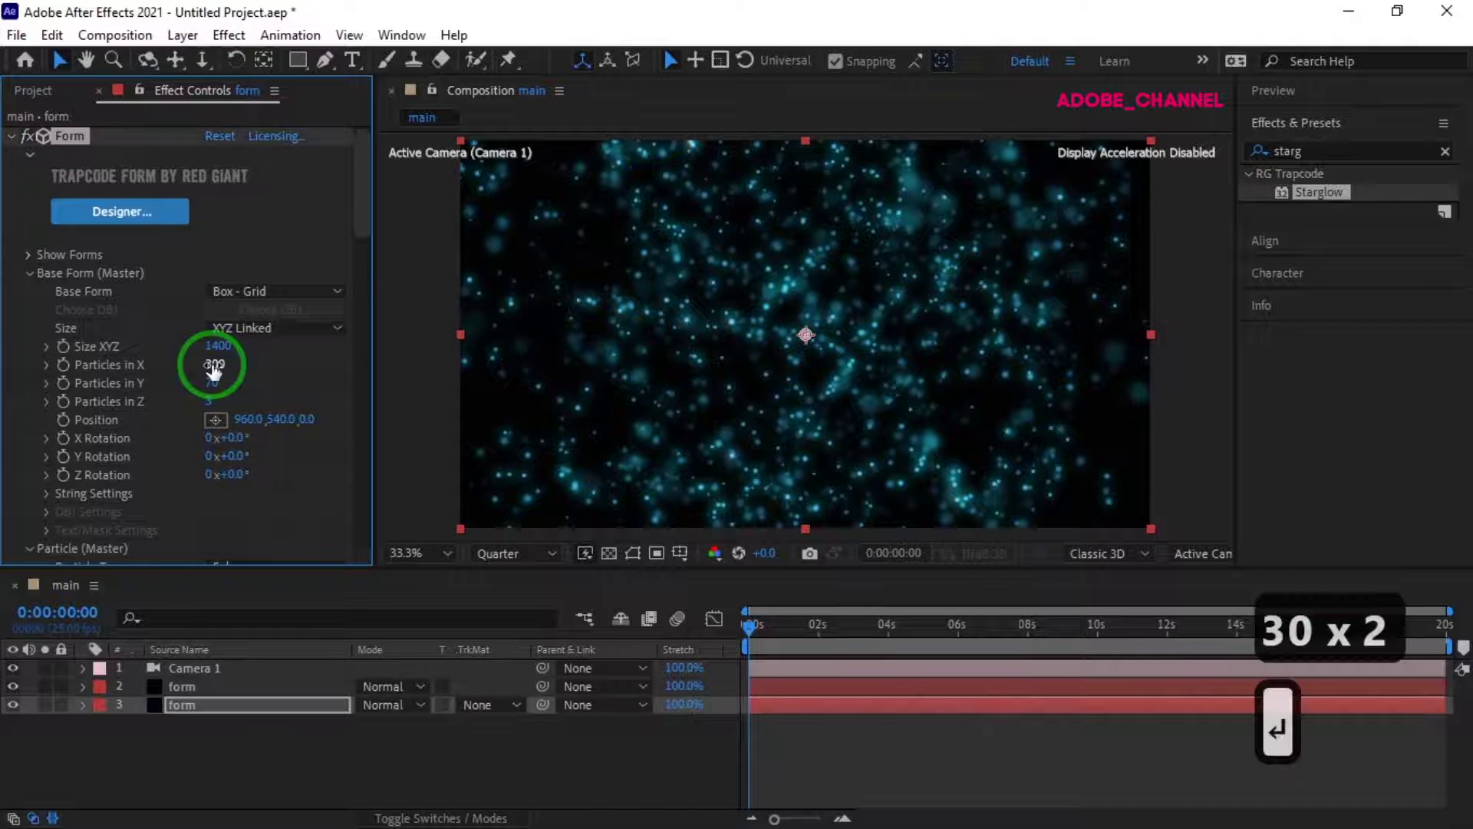
text(300)
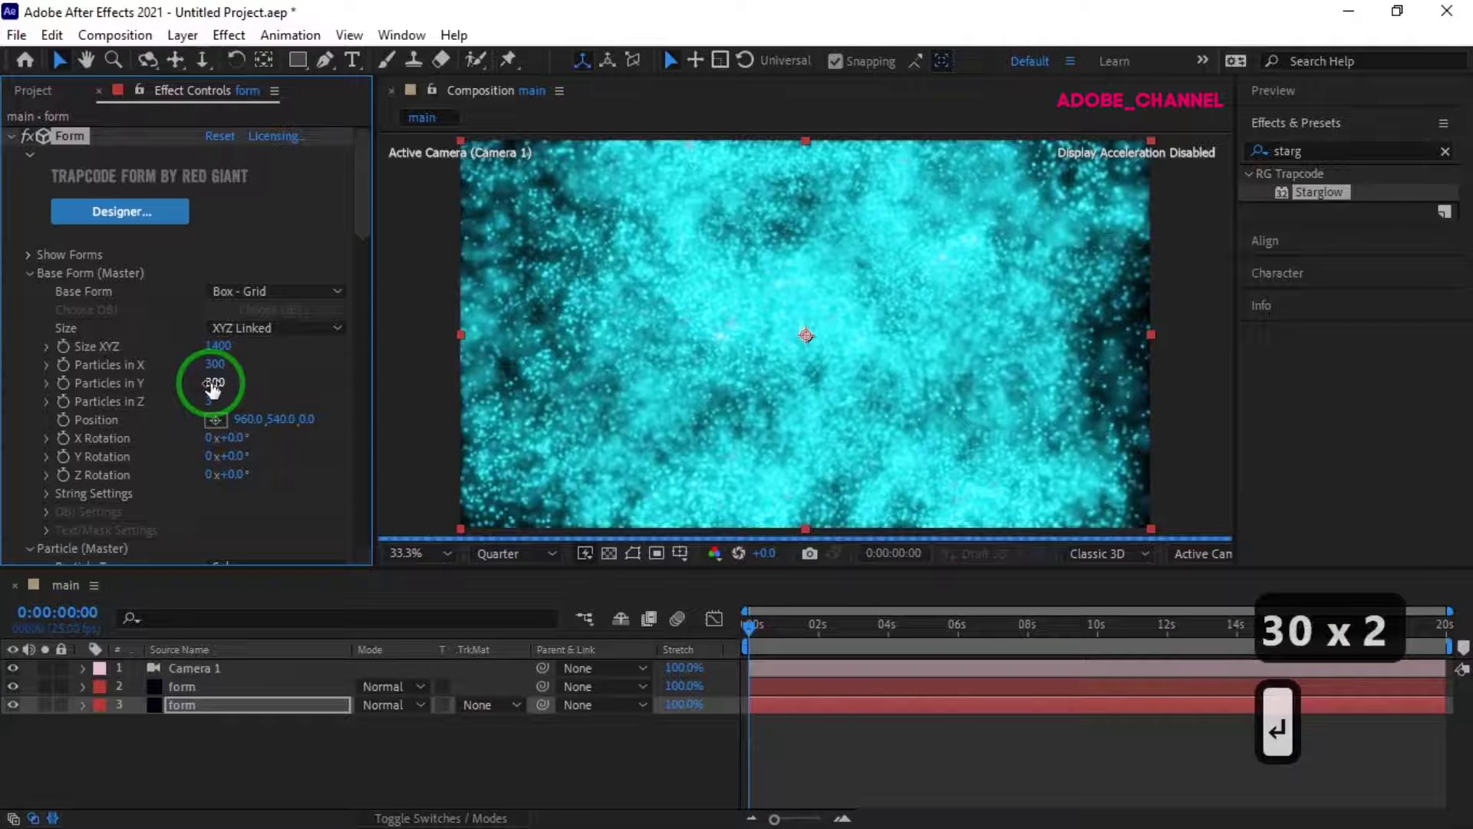
Step: Set the lower form layer's particle Size to 1 and Opacity to 15
scroll(186, 393, down, 4)
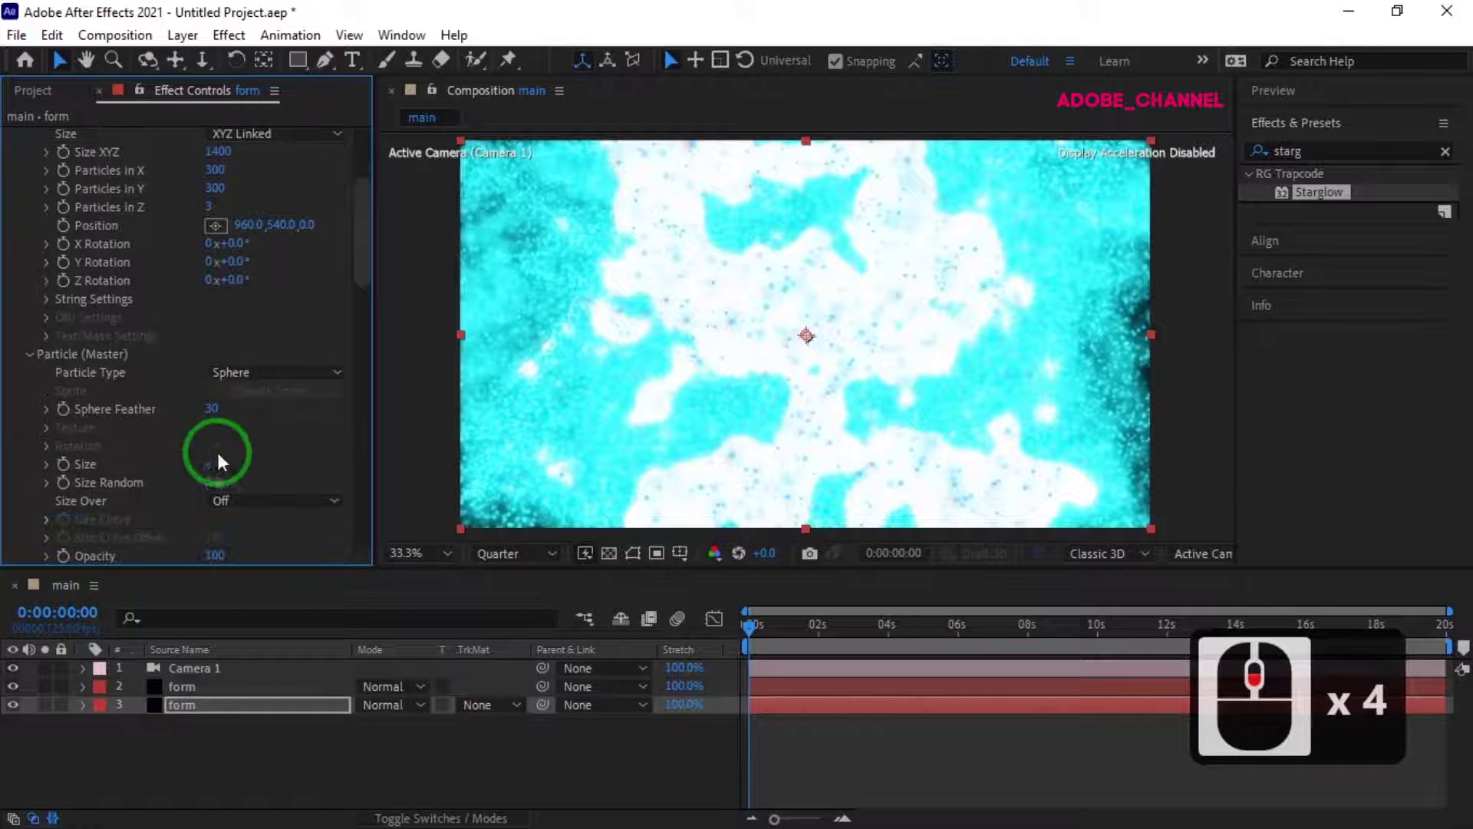
click(208, 465)
text(1)
key(Return)
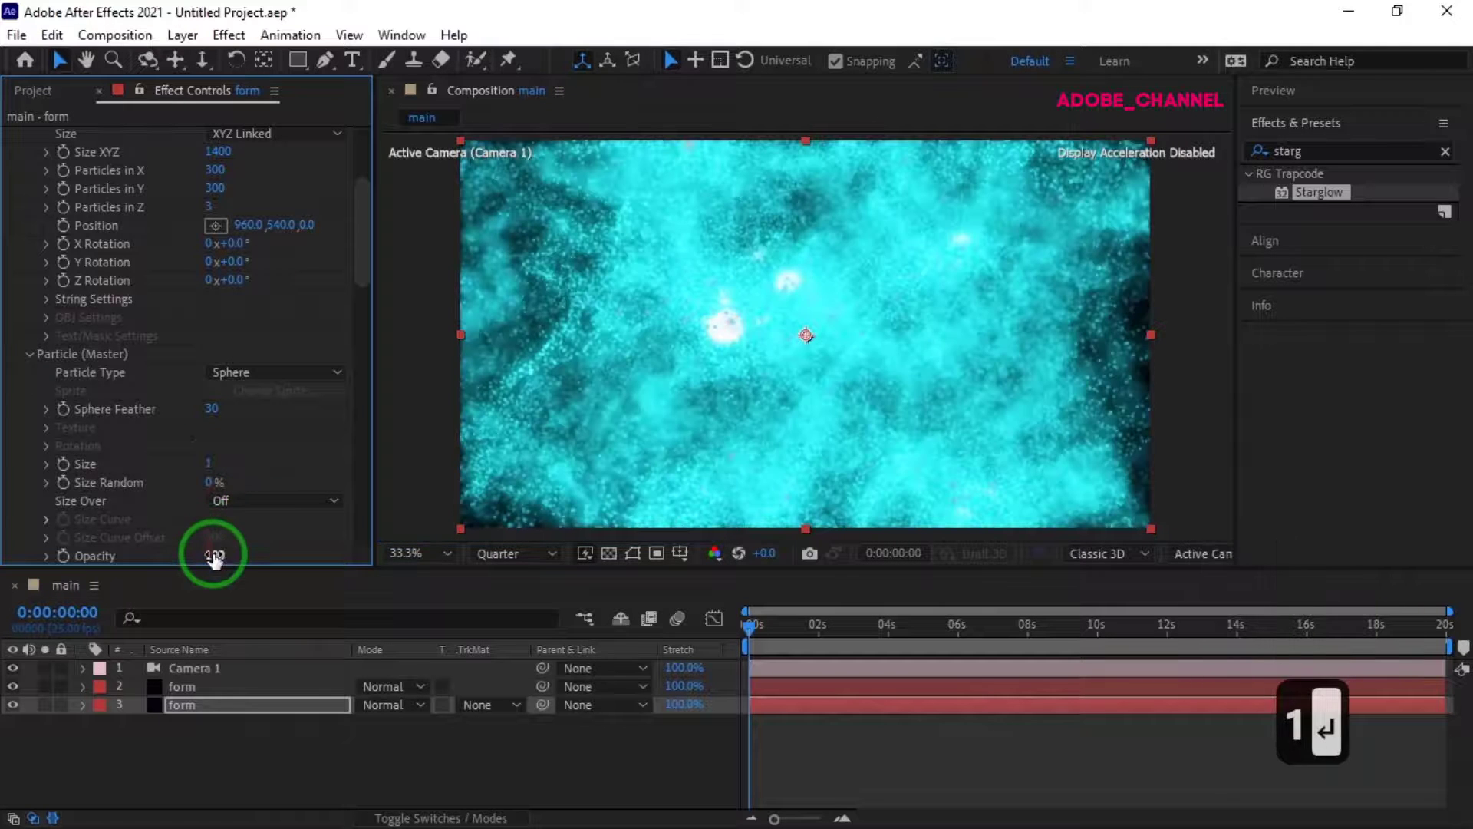
click(214, 555)
text(15)
key(Return)
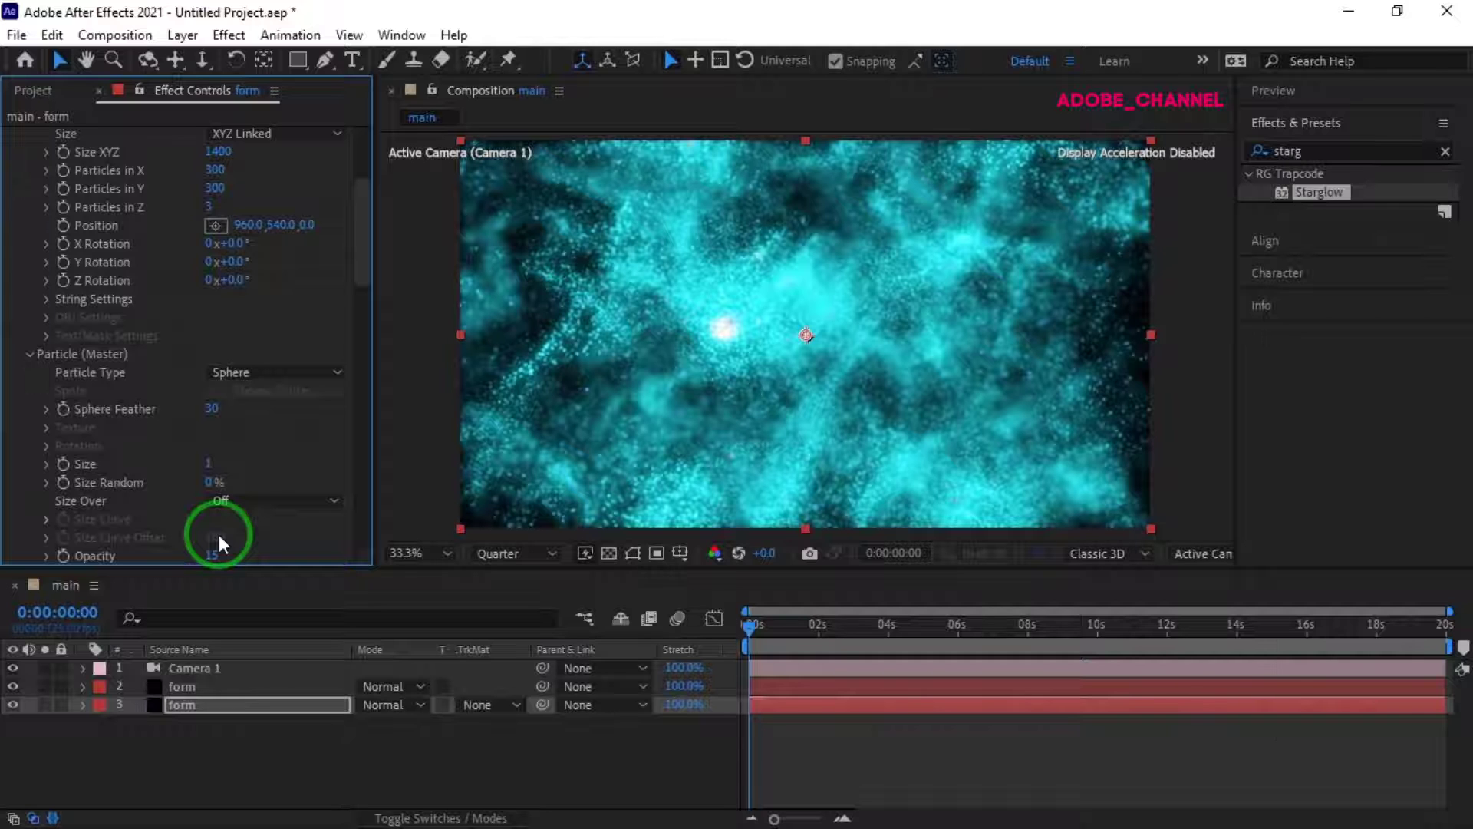
Step: Set Affect Size to 1 in the Fractal Field settings of the lower form layer
scroll(218, 534, down, 10)
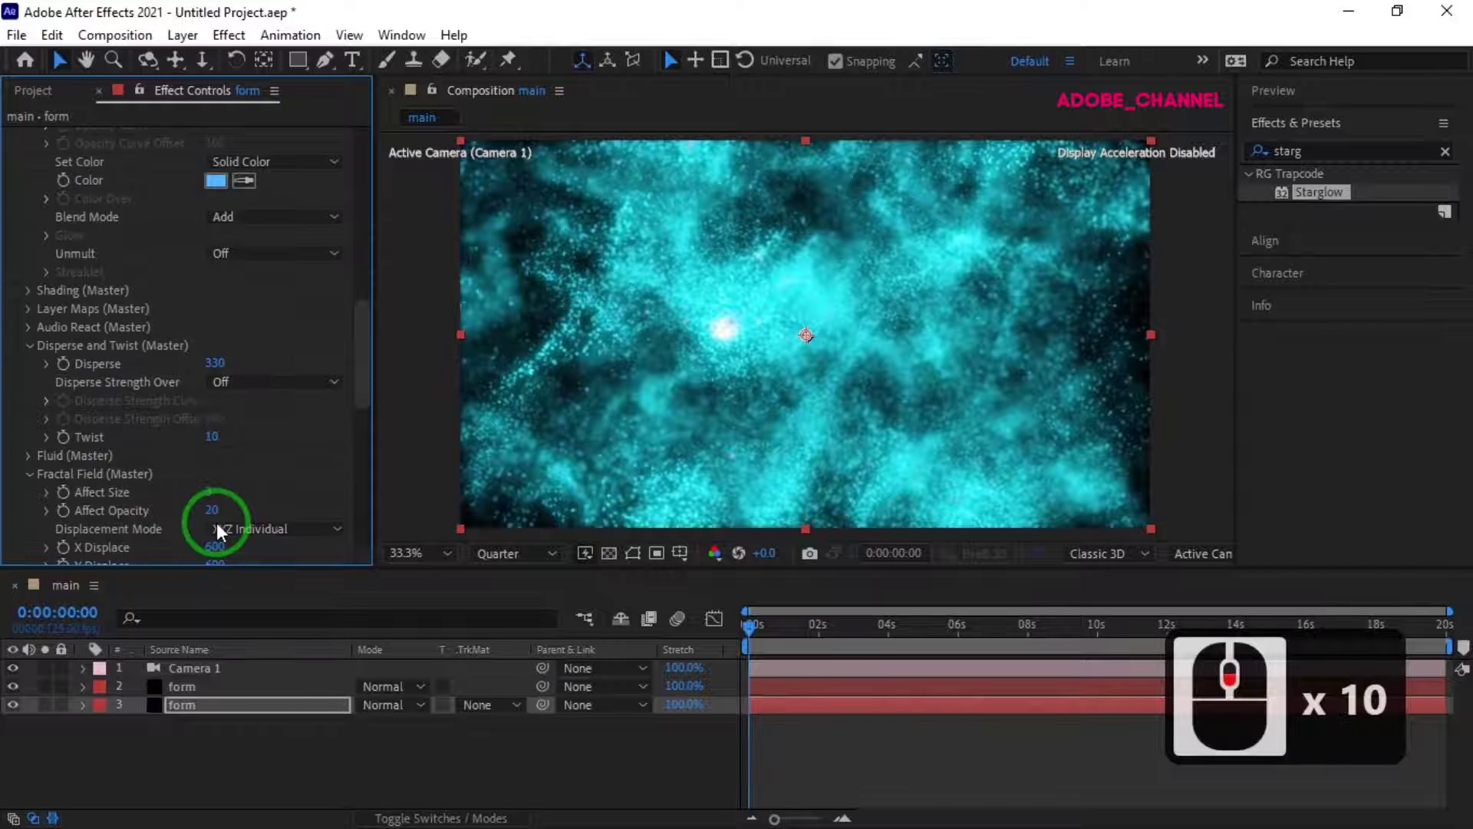
scroll(216, 524, down, 3)
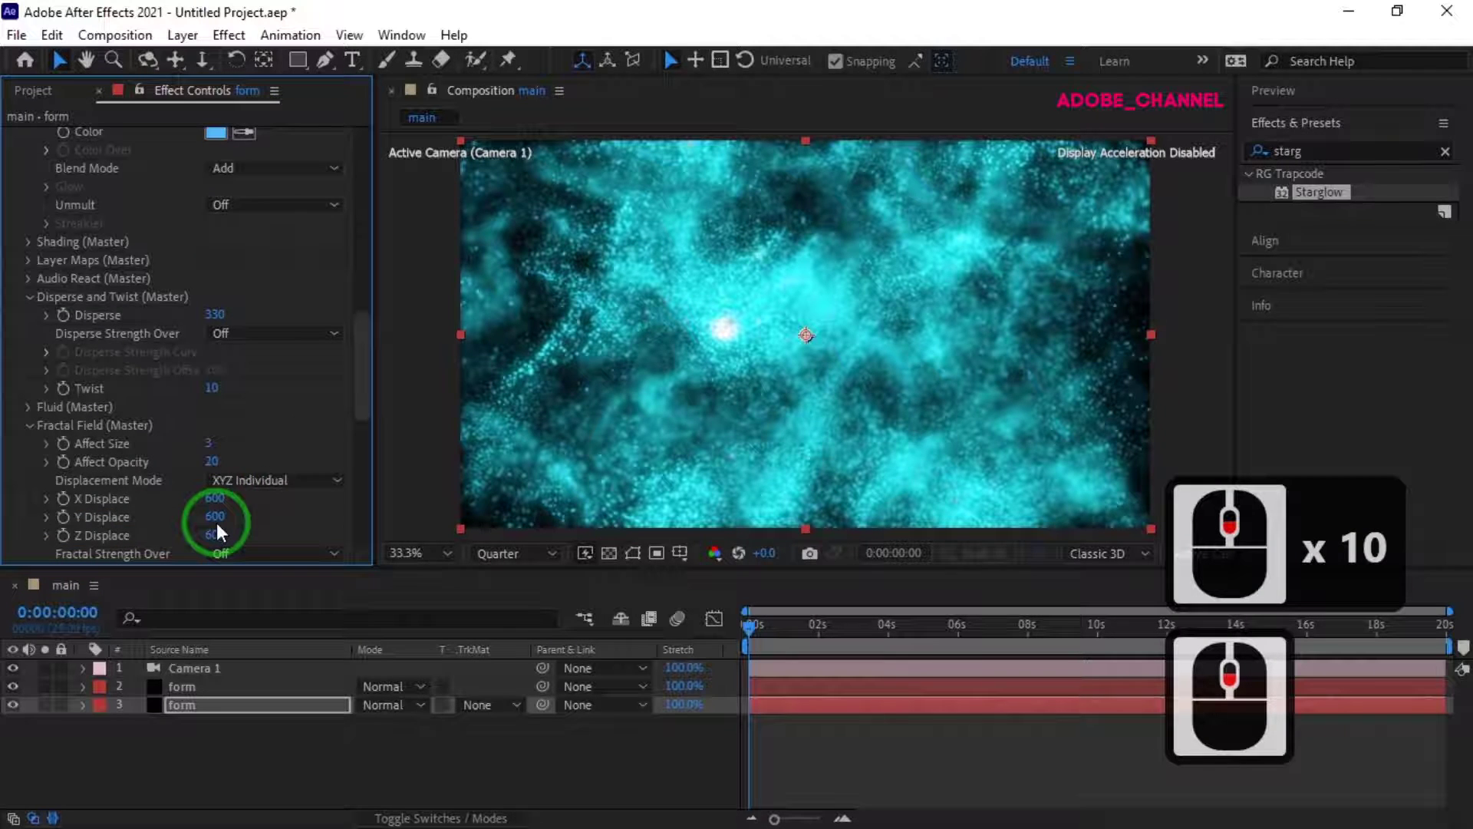
click(212, 447)
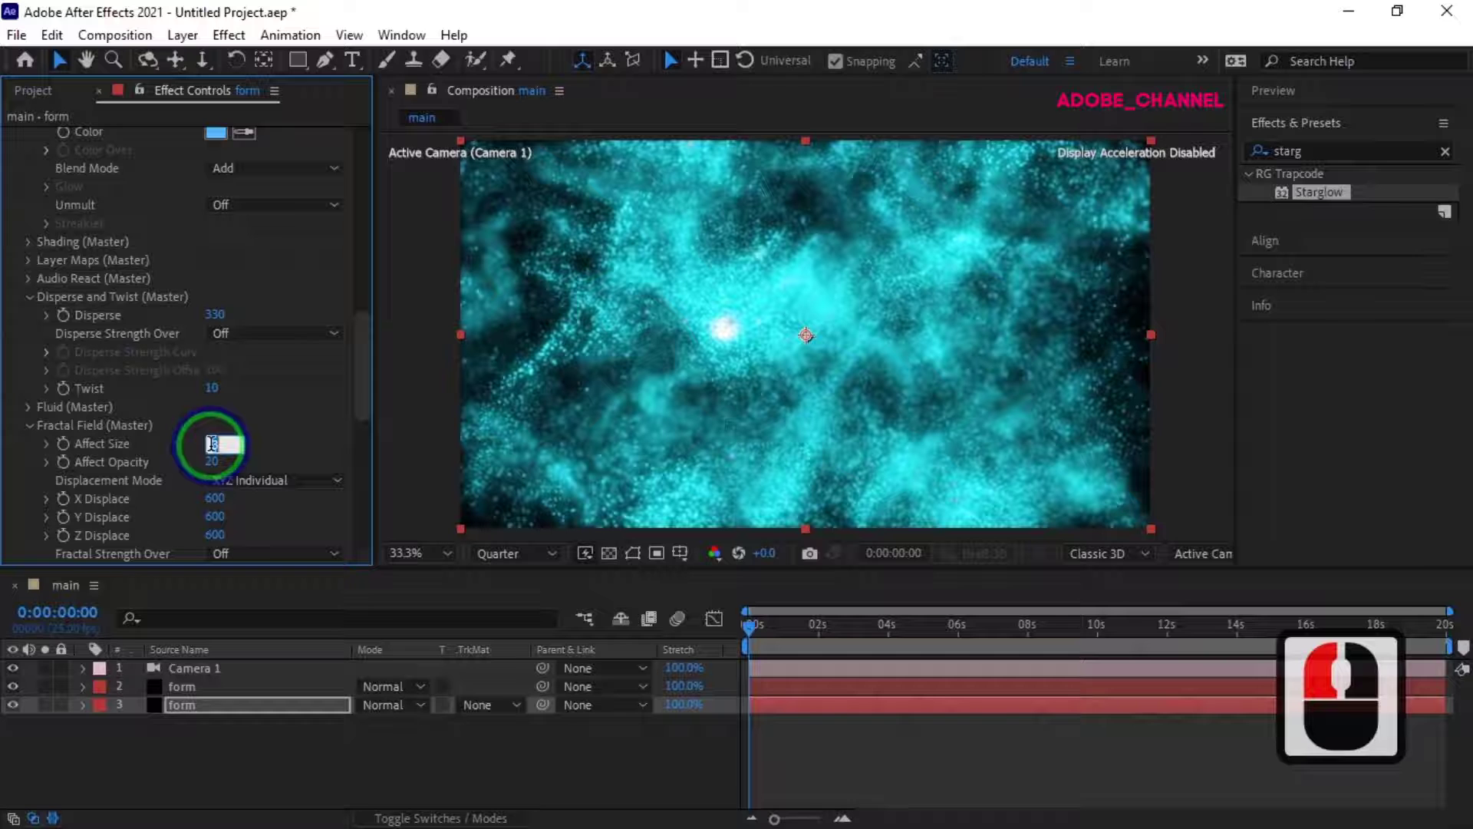
text(1)
key(Return)
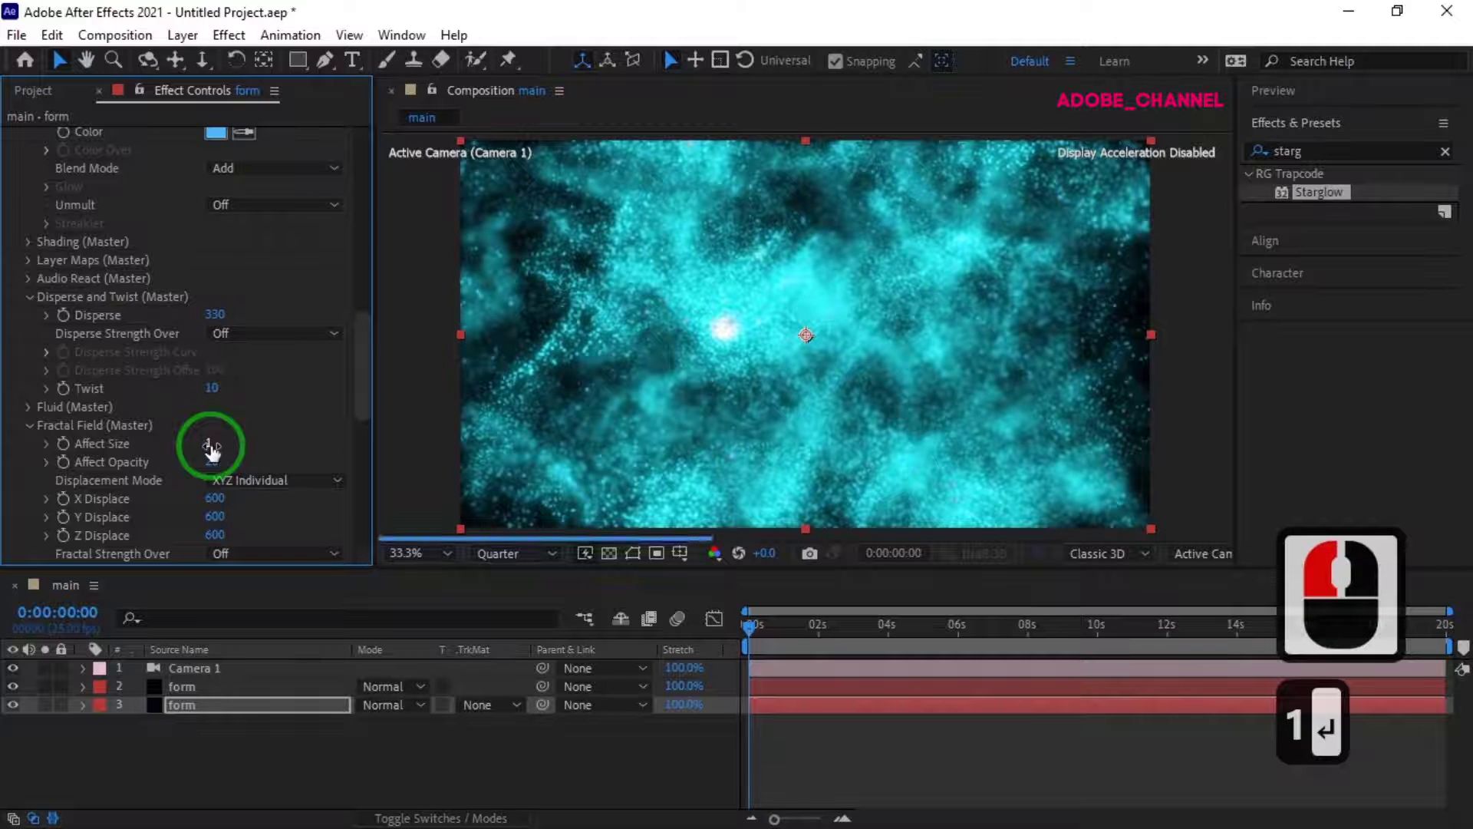
Step: Add the Noise effect to the lower form layer and set its Amount of Noise to 50%
drag(1329, 151, 1255, 154)
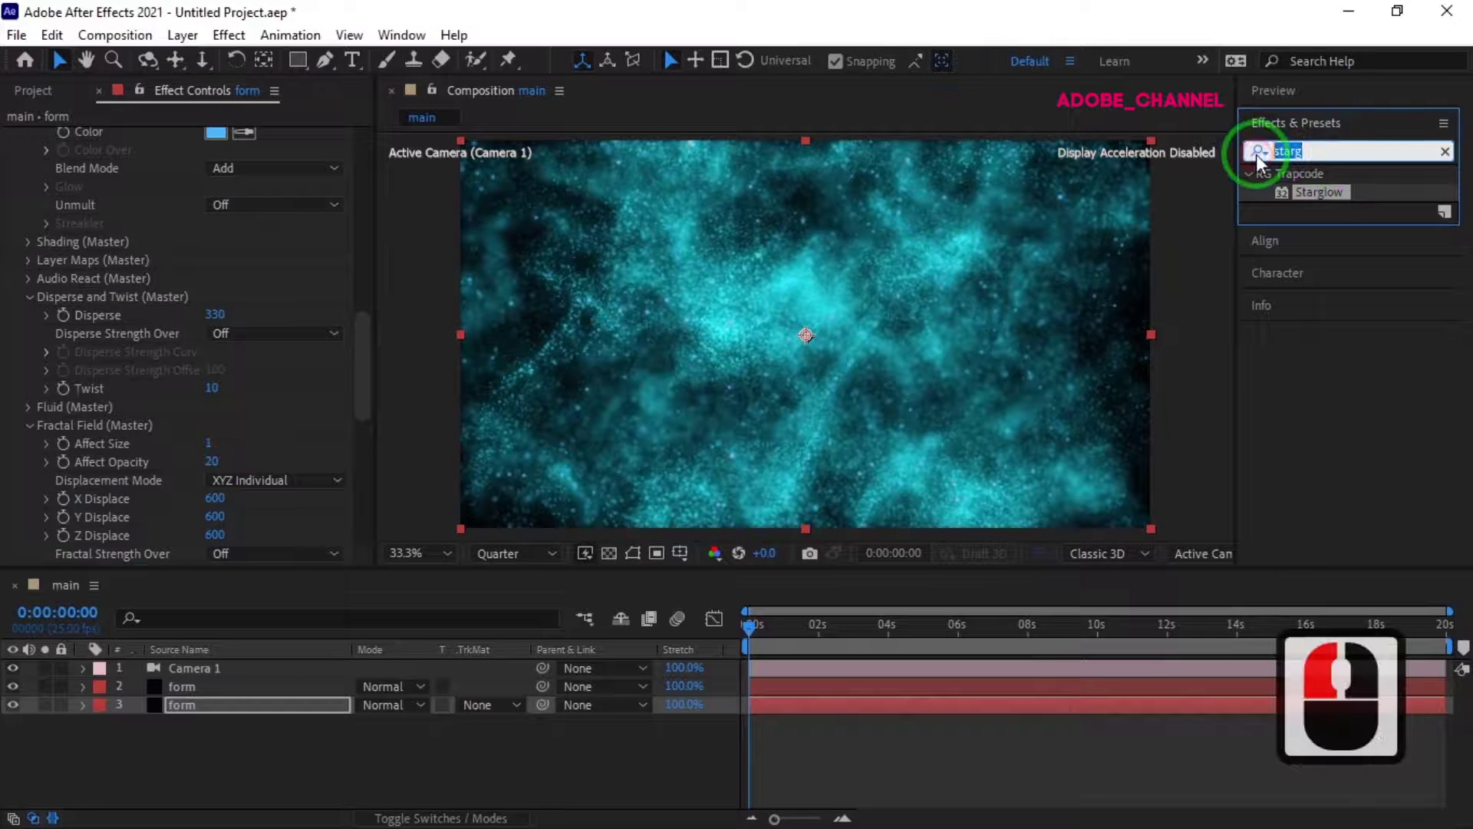
text(noise)
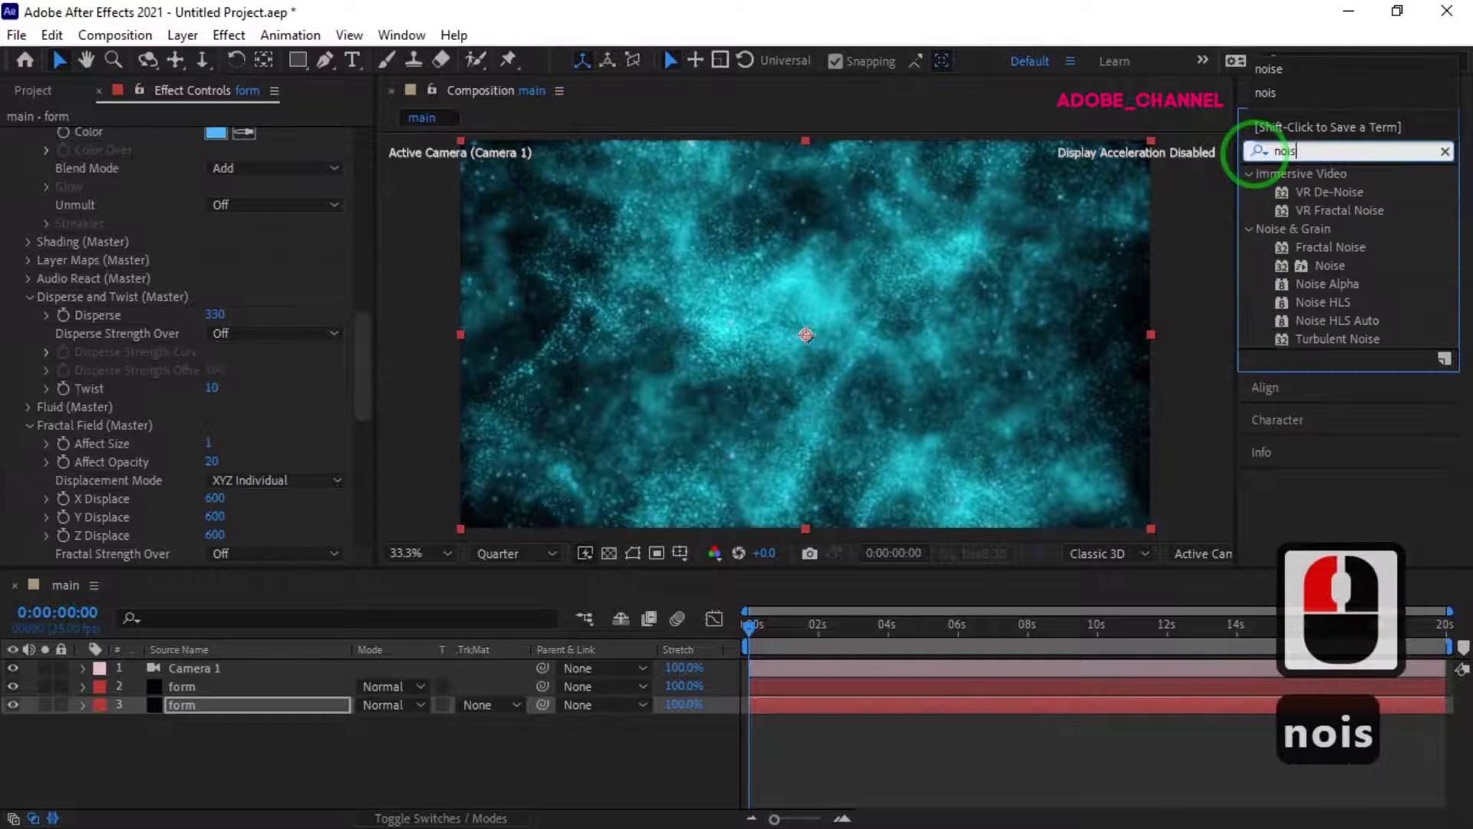
double_click(1330, 265)
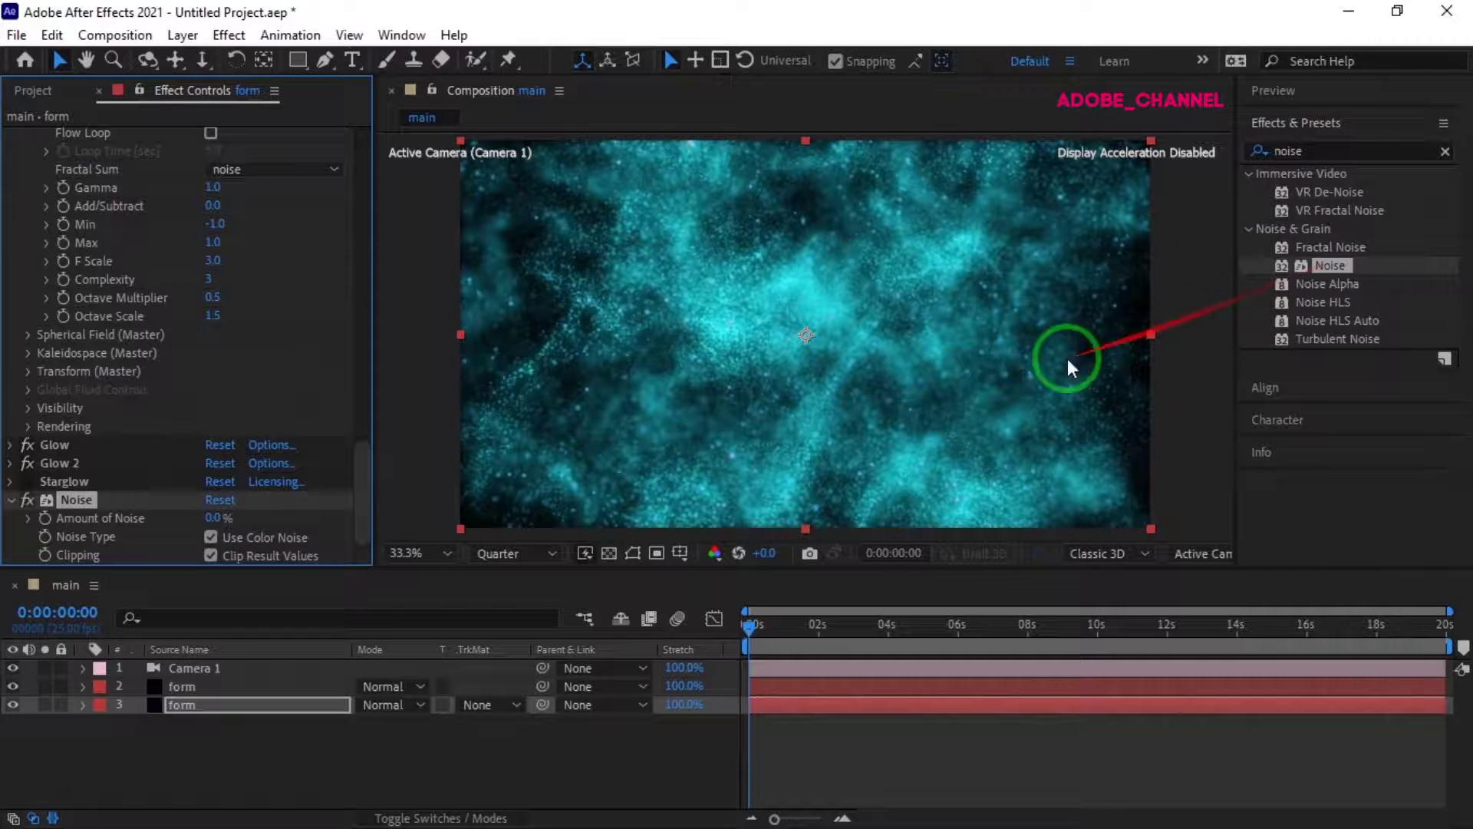
click(214, 518)
text(50)
key(Return)
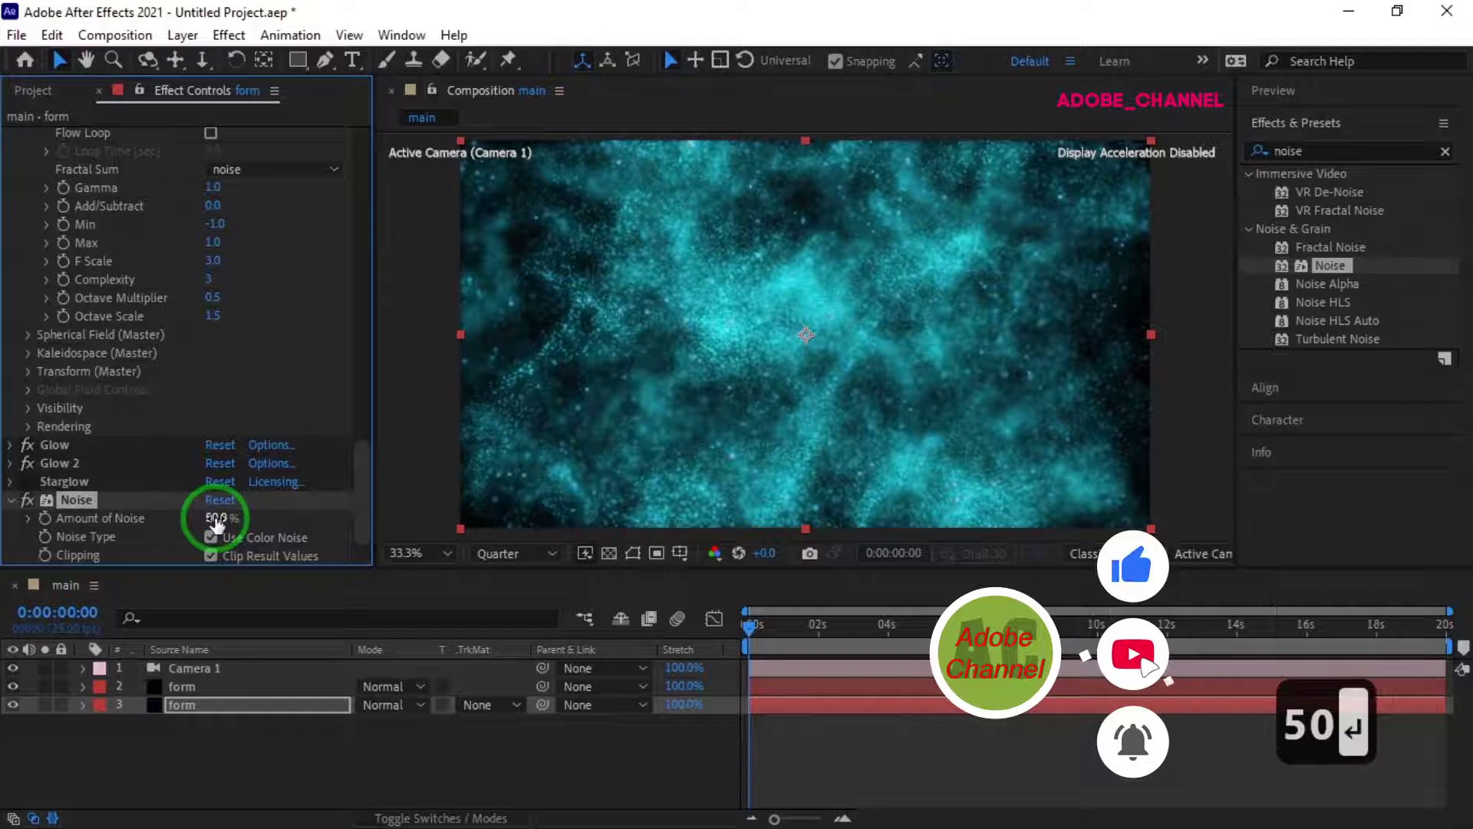
Step: Set the particle Size to 3 in the Form effect of the upper form layer
click(209, 686)
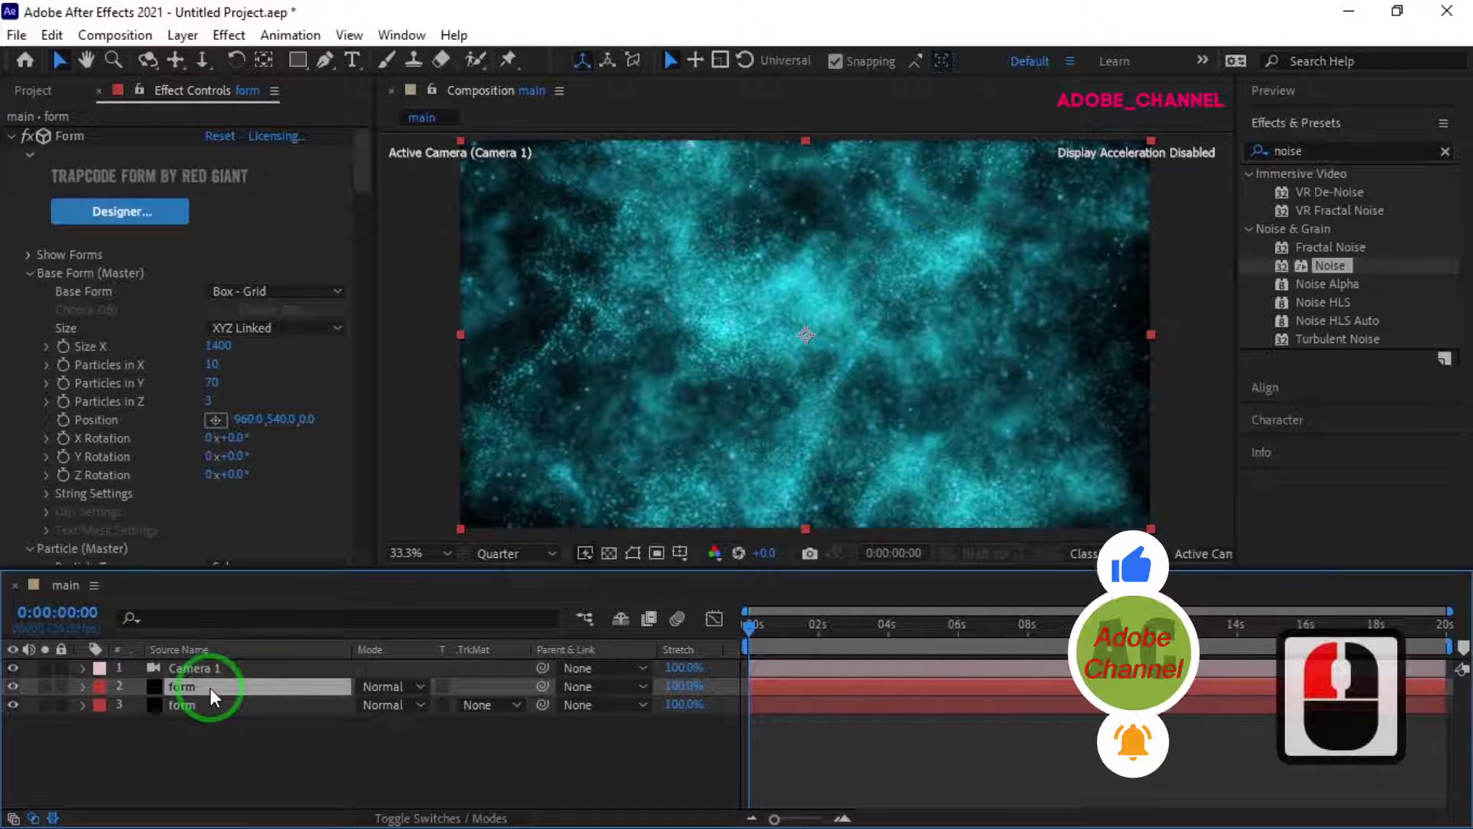
scroll(206, 485, down, 3)
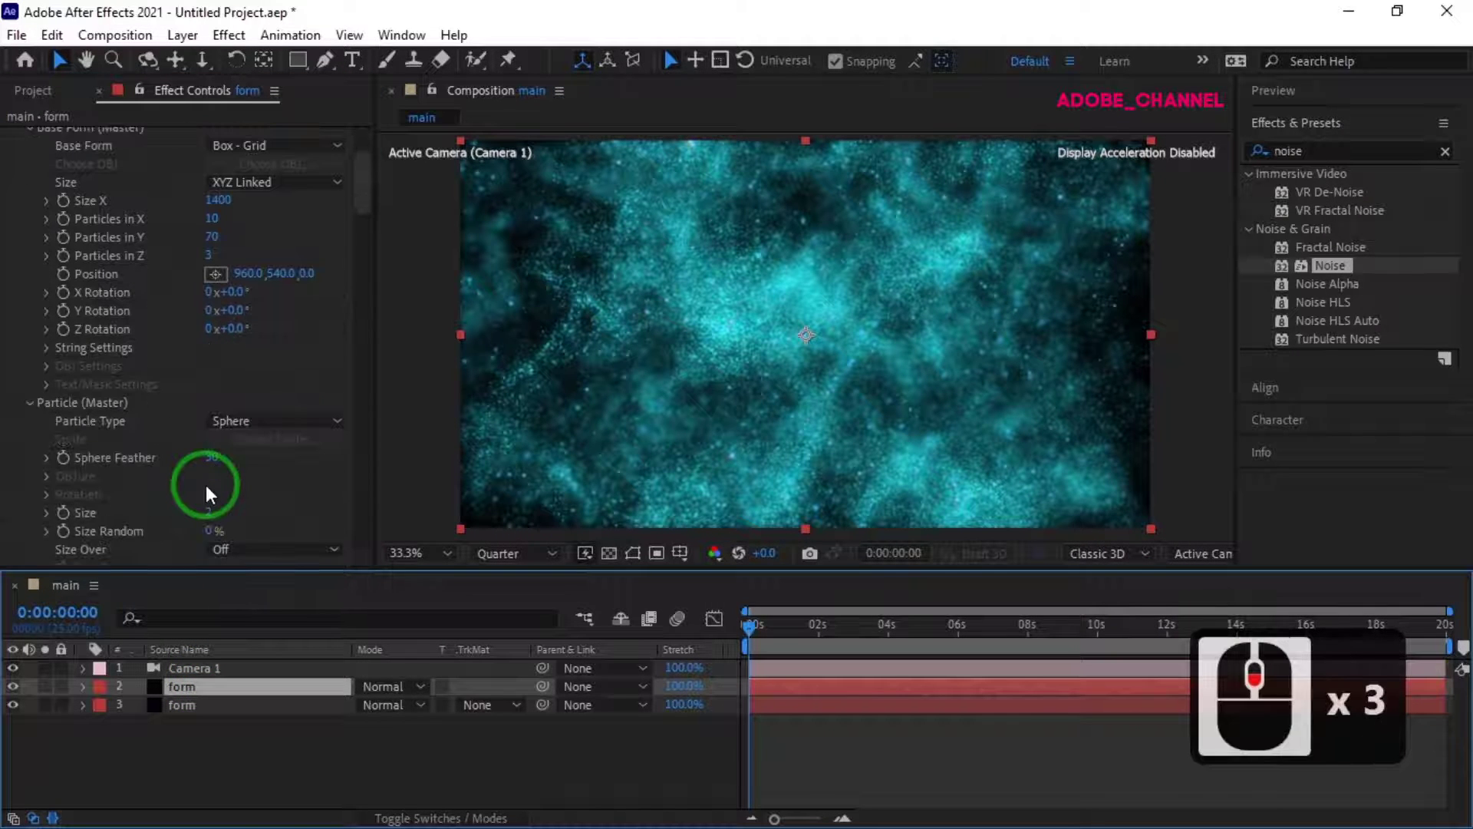
click(207, 512)
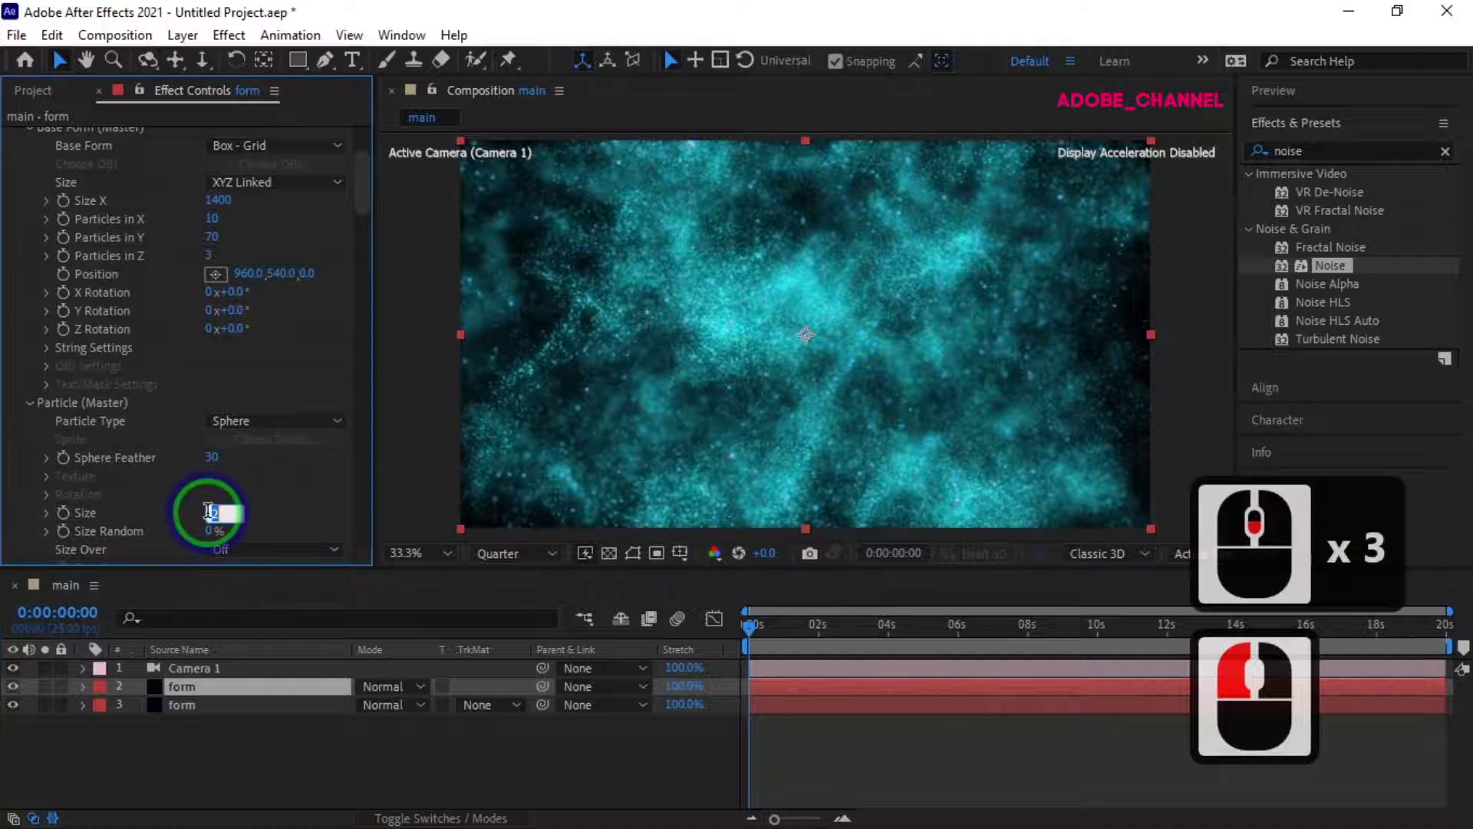
text(3)
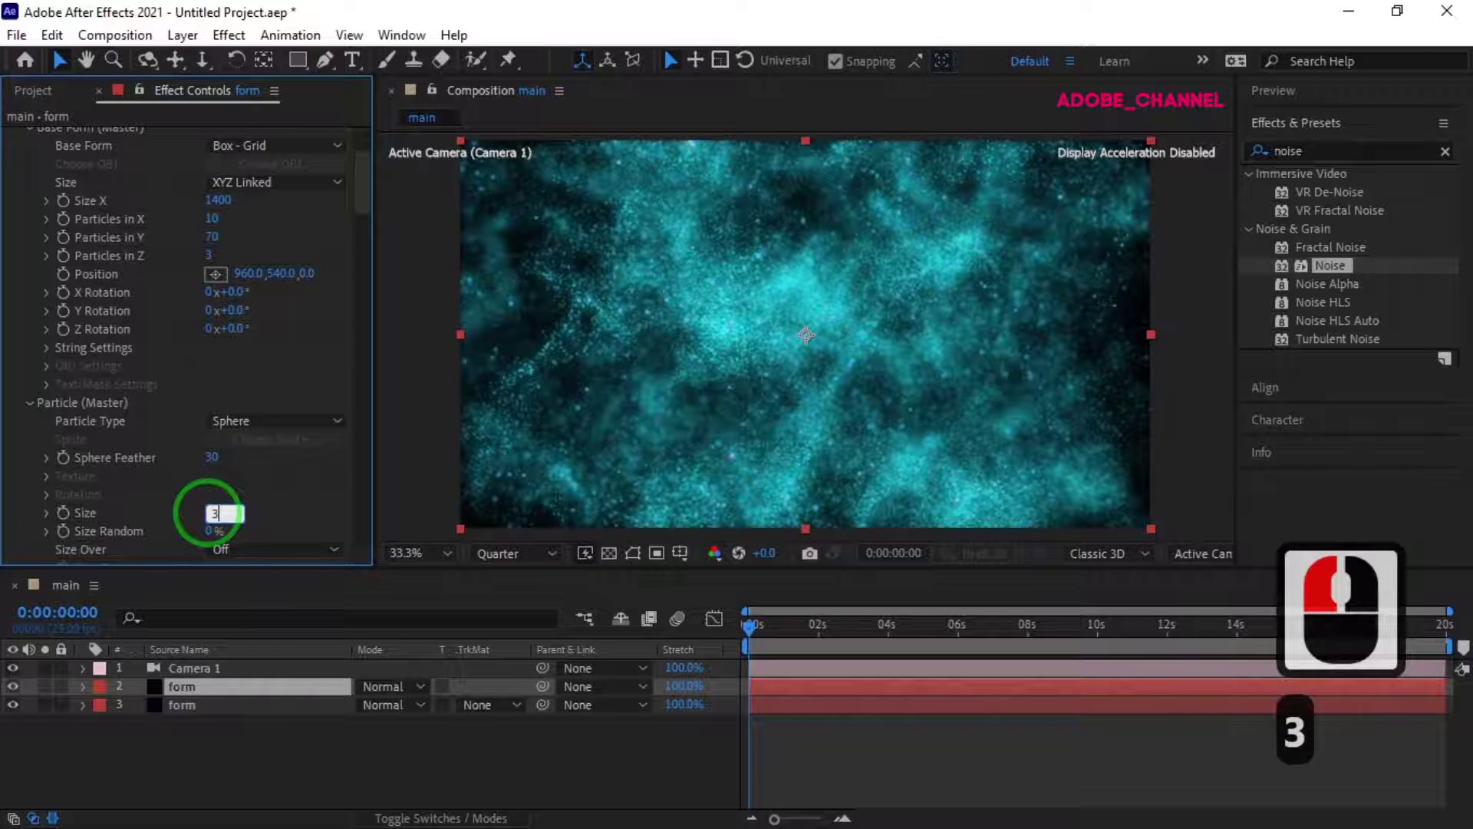
key(Return)
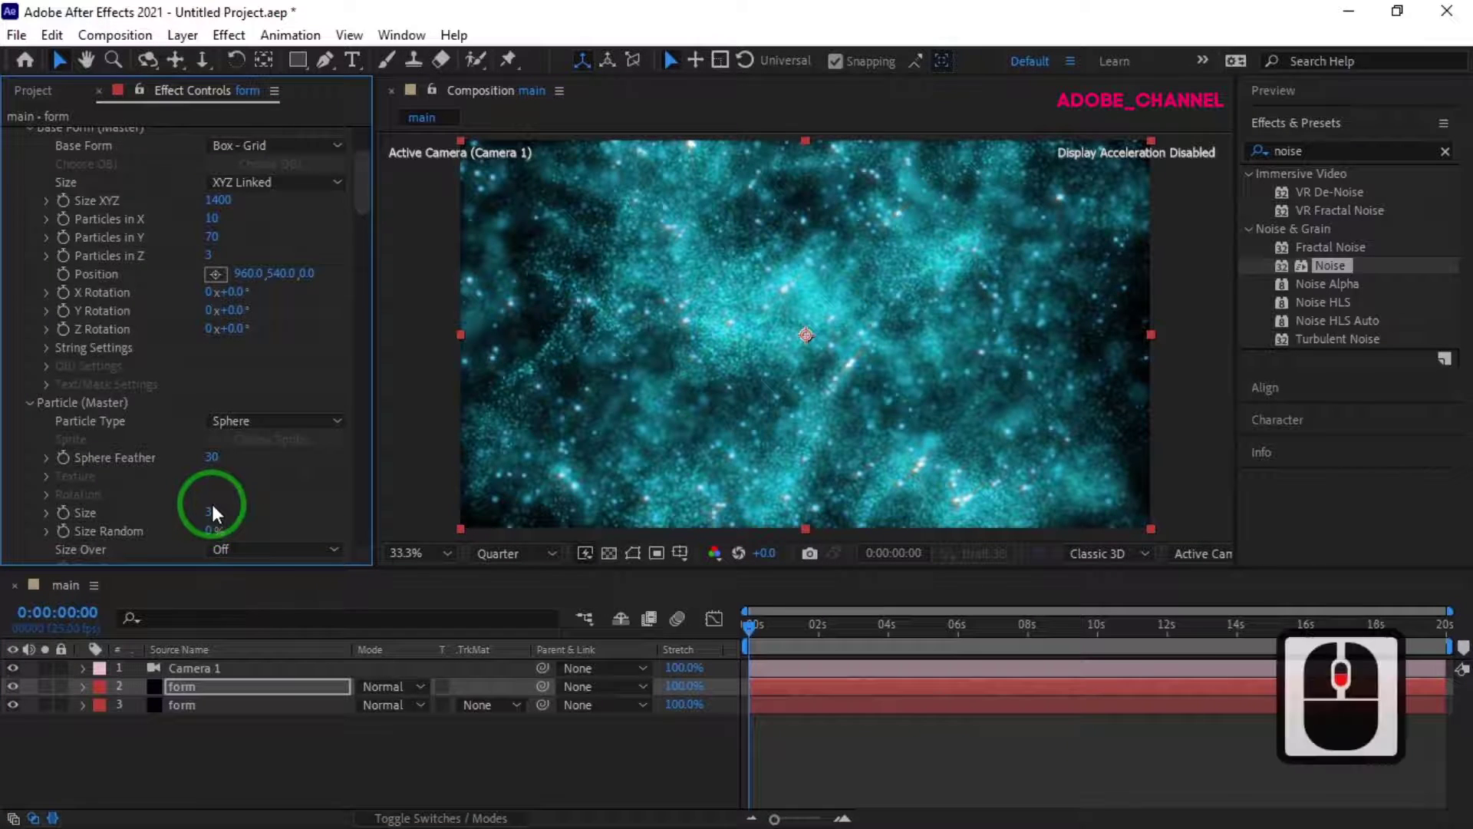
Step: Set the upper form layer's solid particle Color to red FA494D
scroll(212, 507, down, 5)
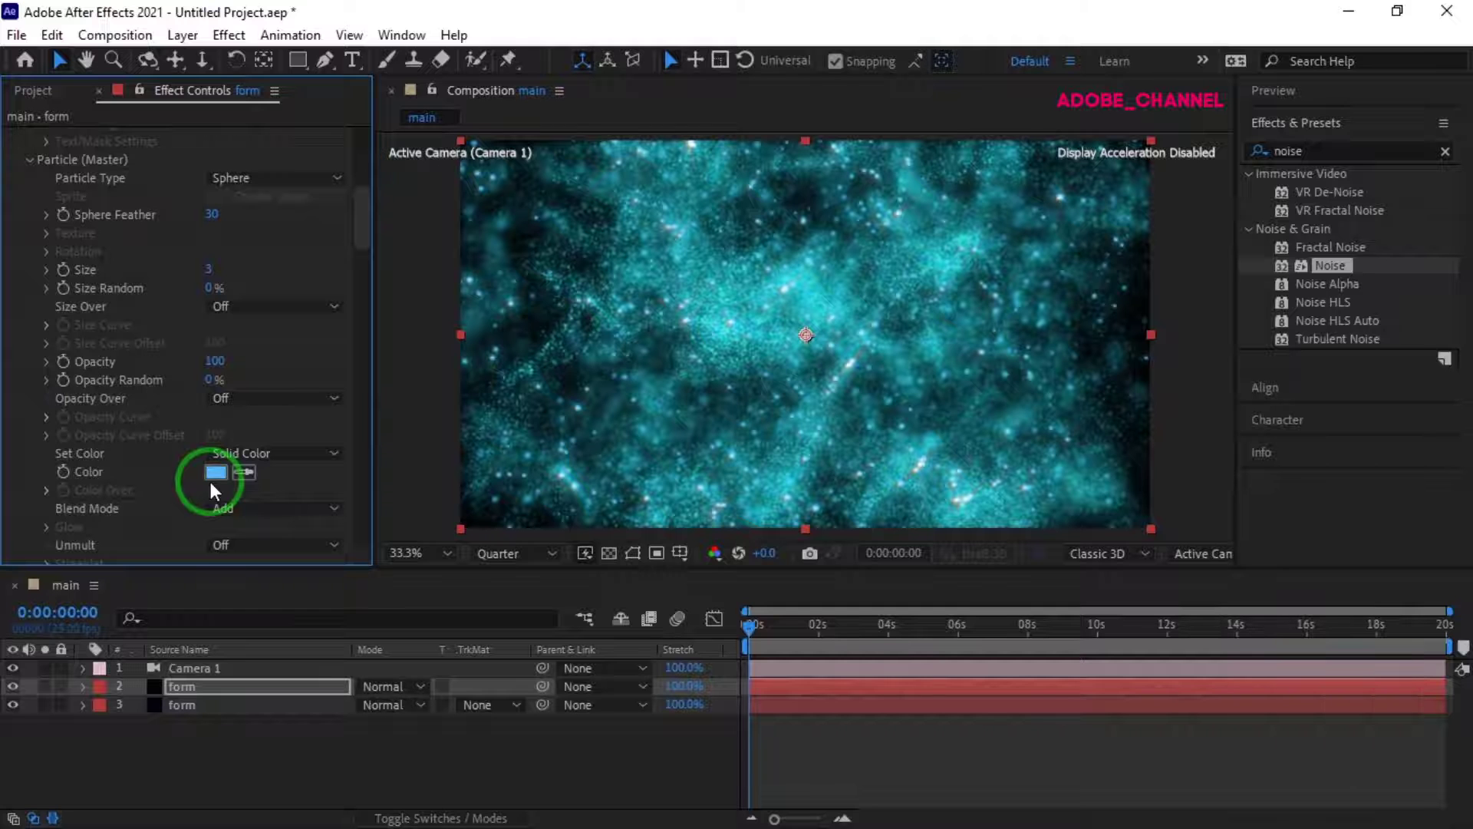
click(217, 471)
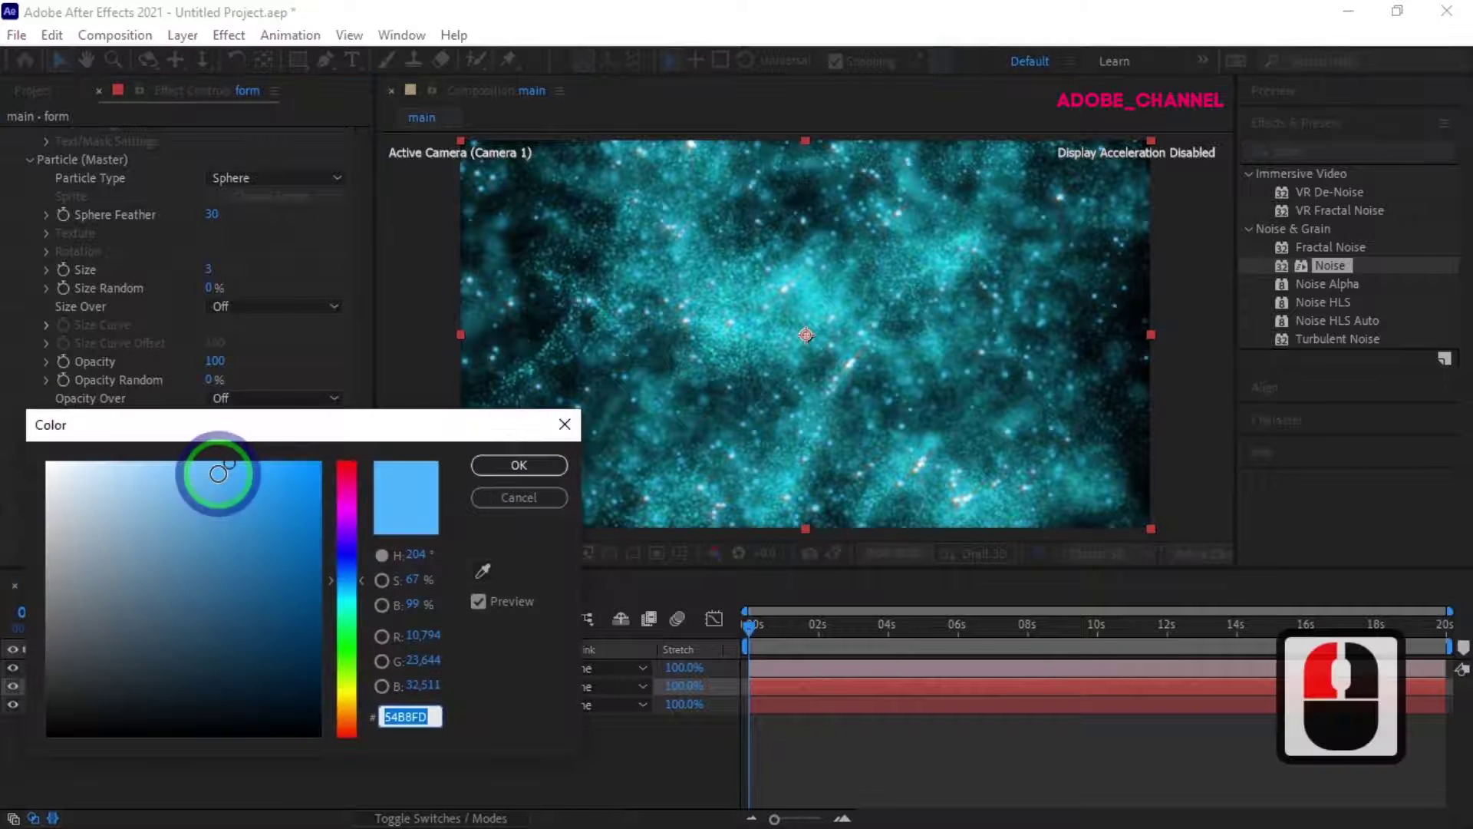
text(FA)
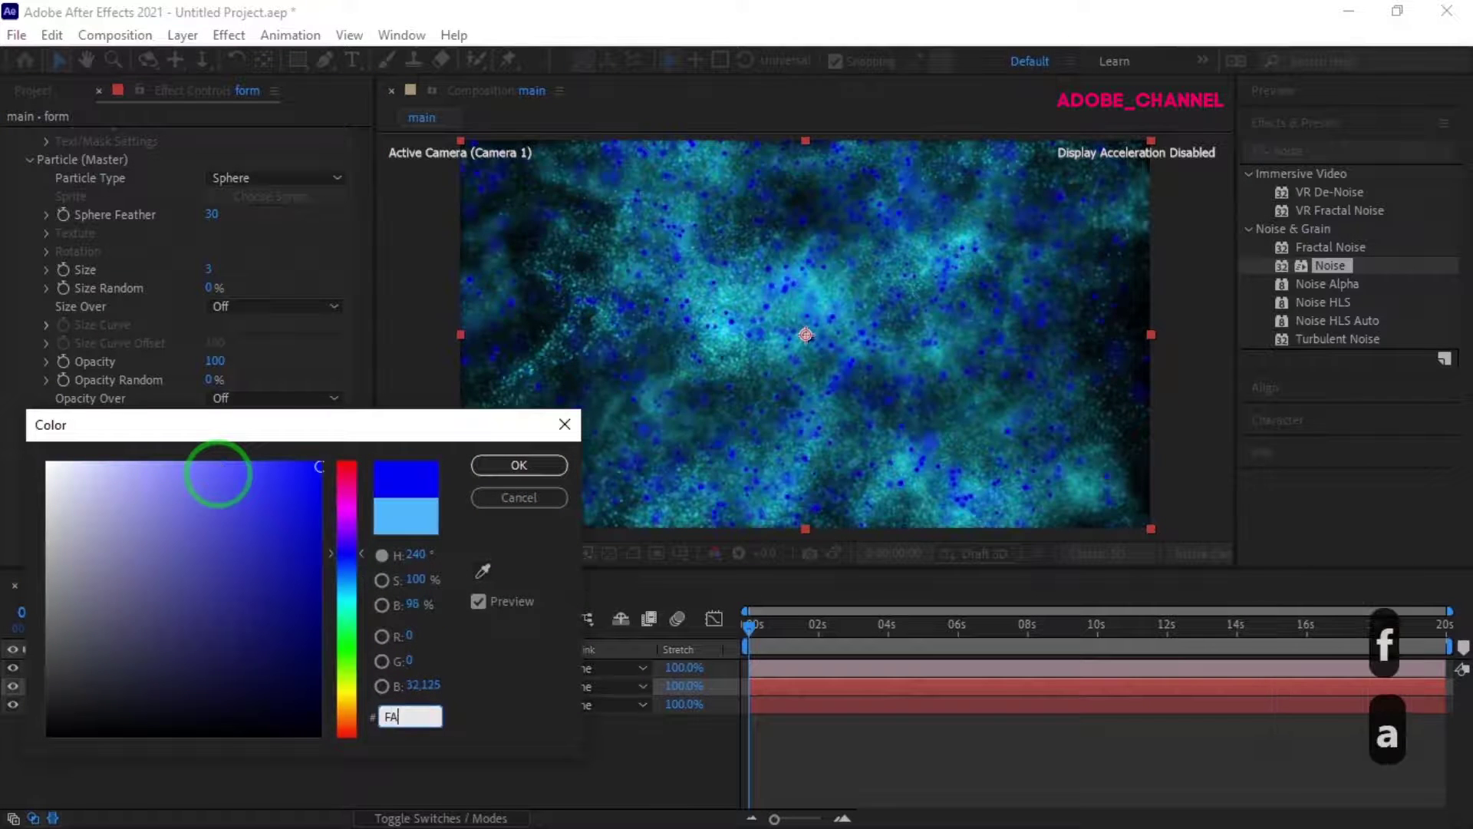
text(494D)
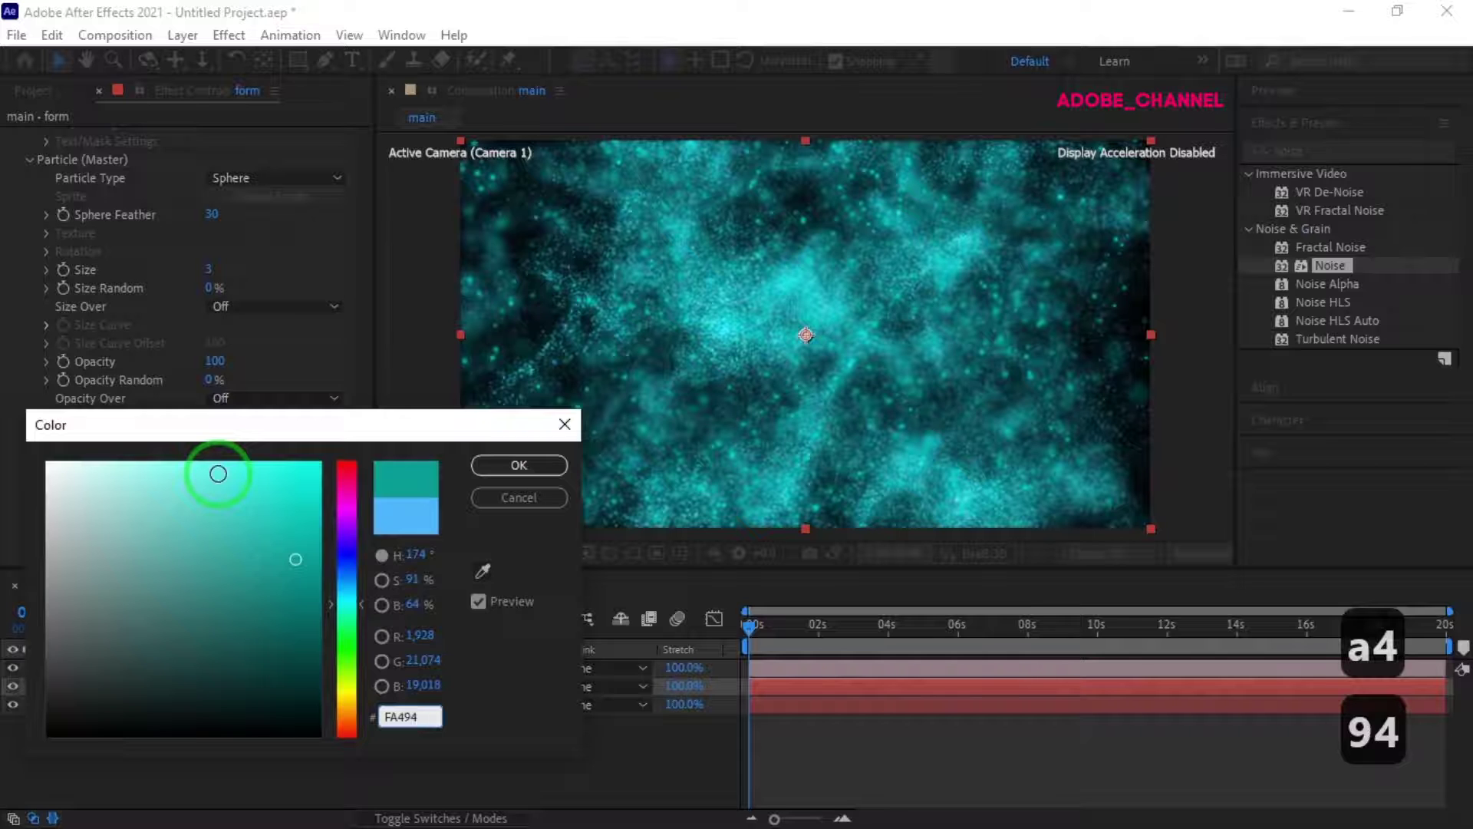
click(519, 464)
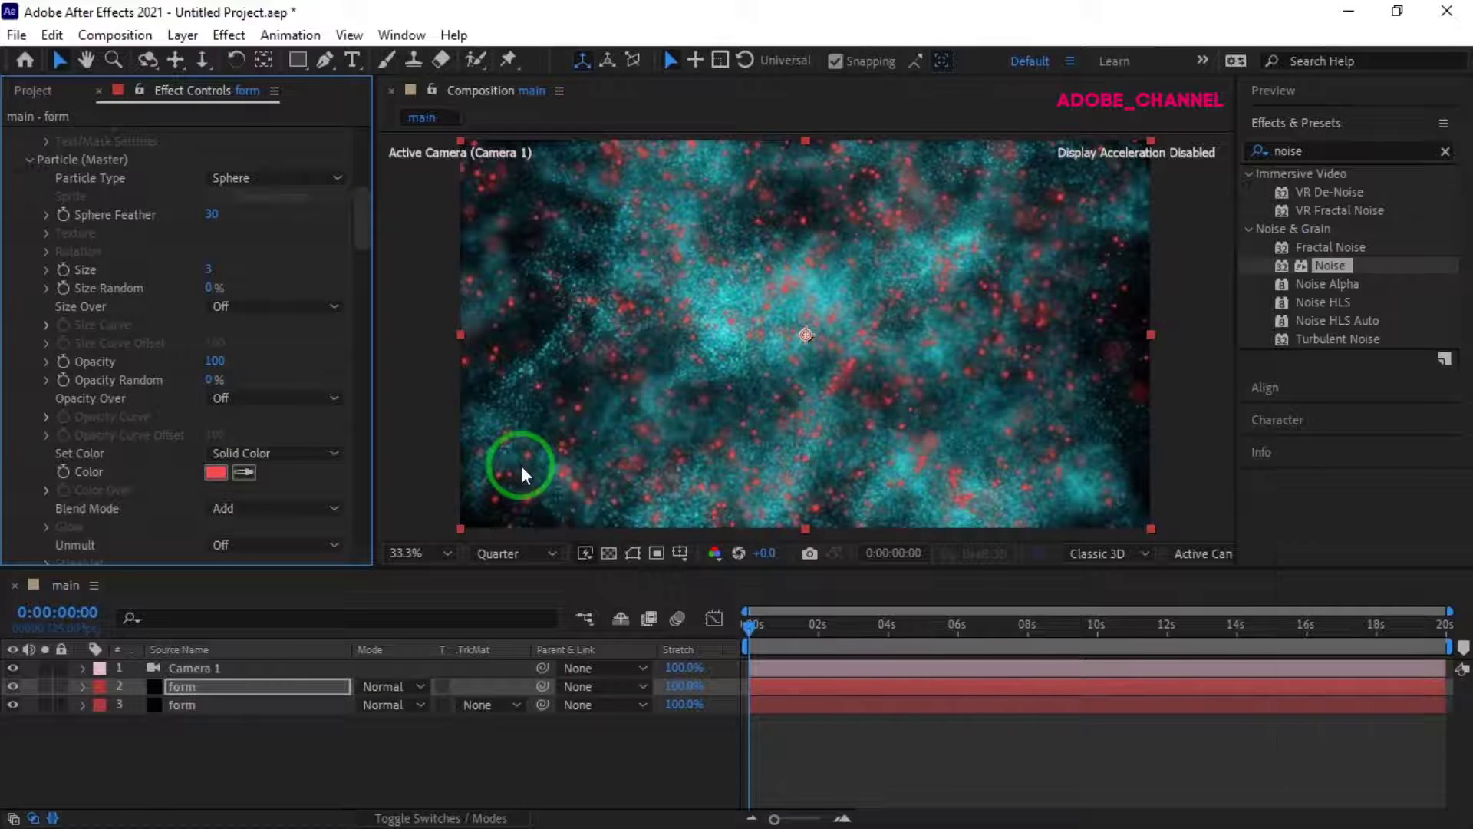
Step: Add the expression time*5 to the Form effect's X Rotation on the upper form layer, then collapse the layer's properties
scroll(319, 431, up, 4)
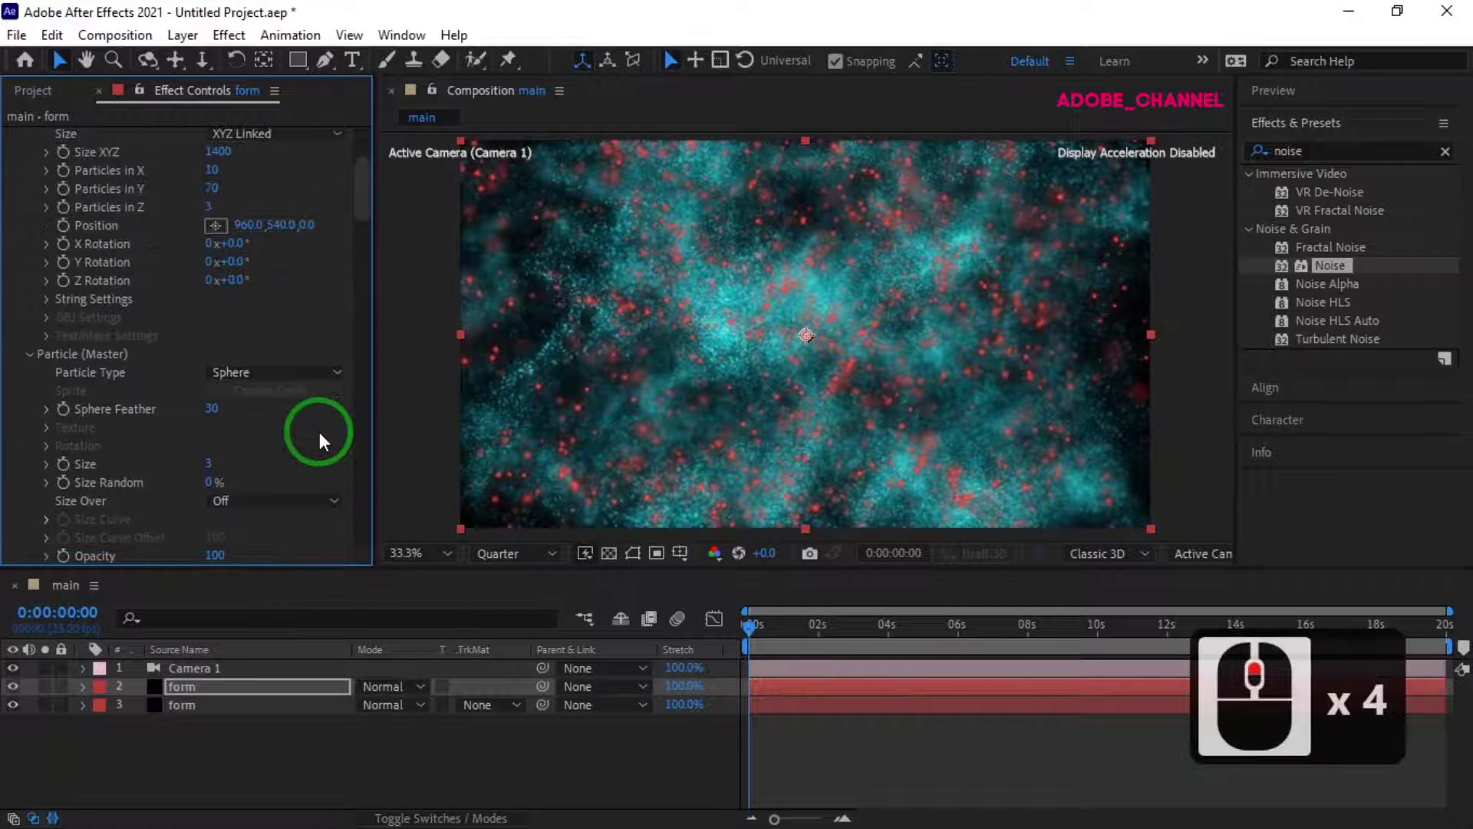
click(45, 243)
alt+click(64, 243)
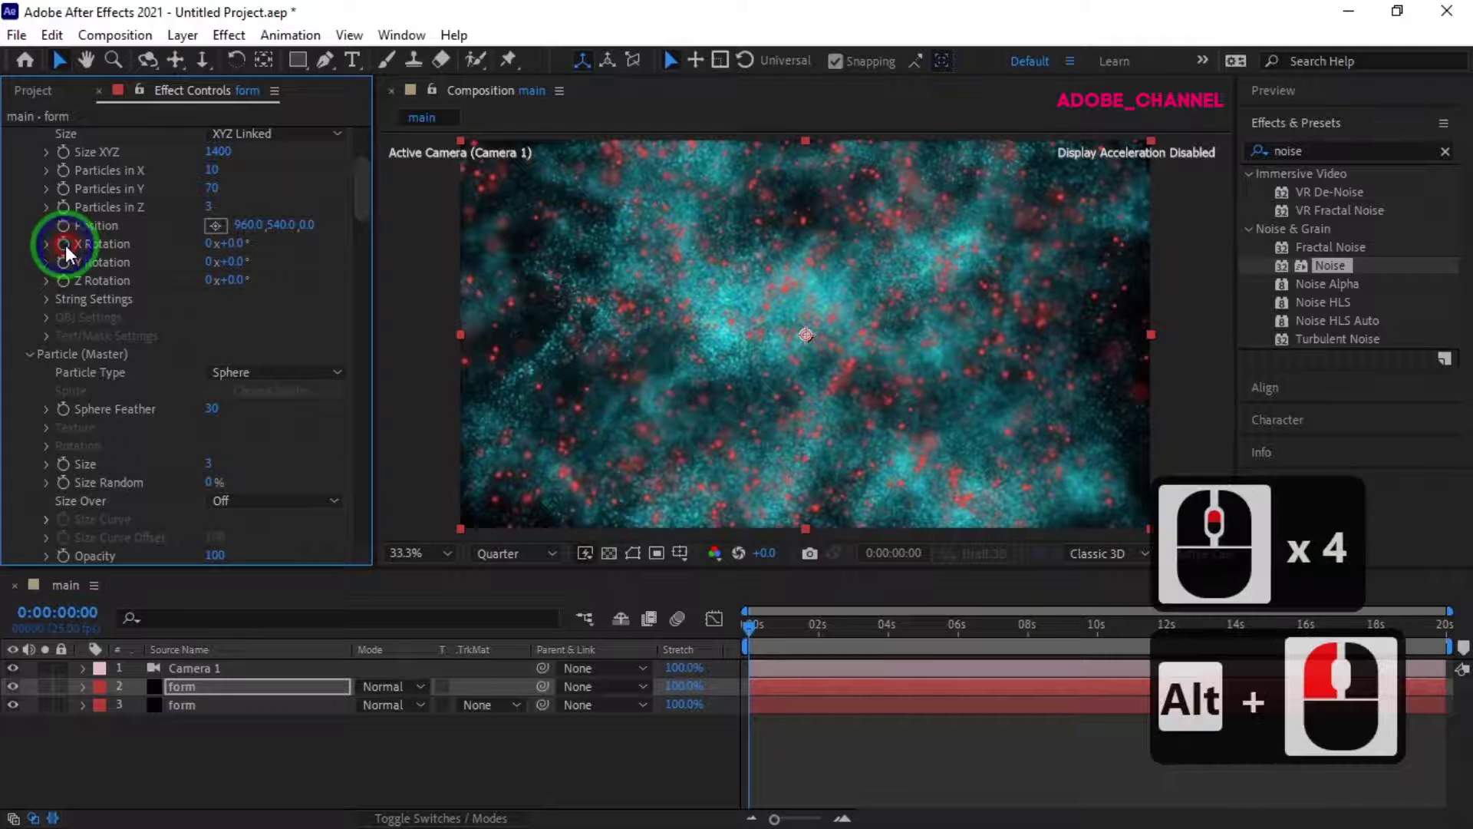
click(872, 795)
text(t)
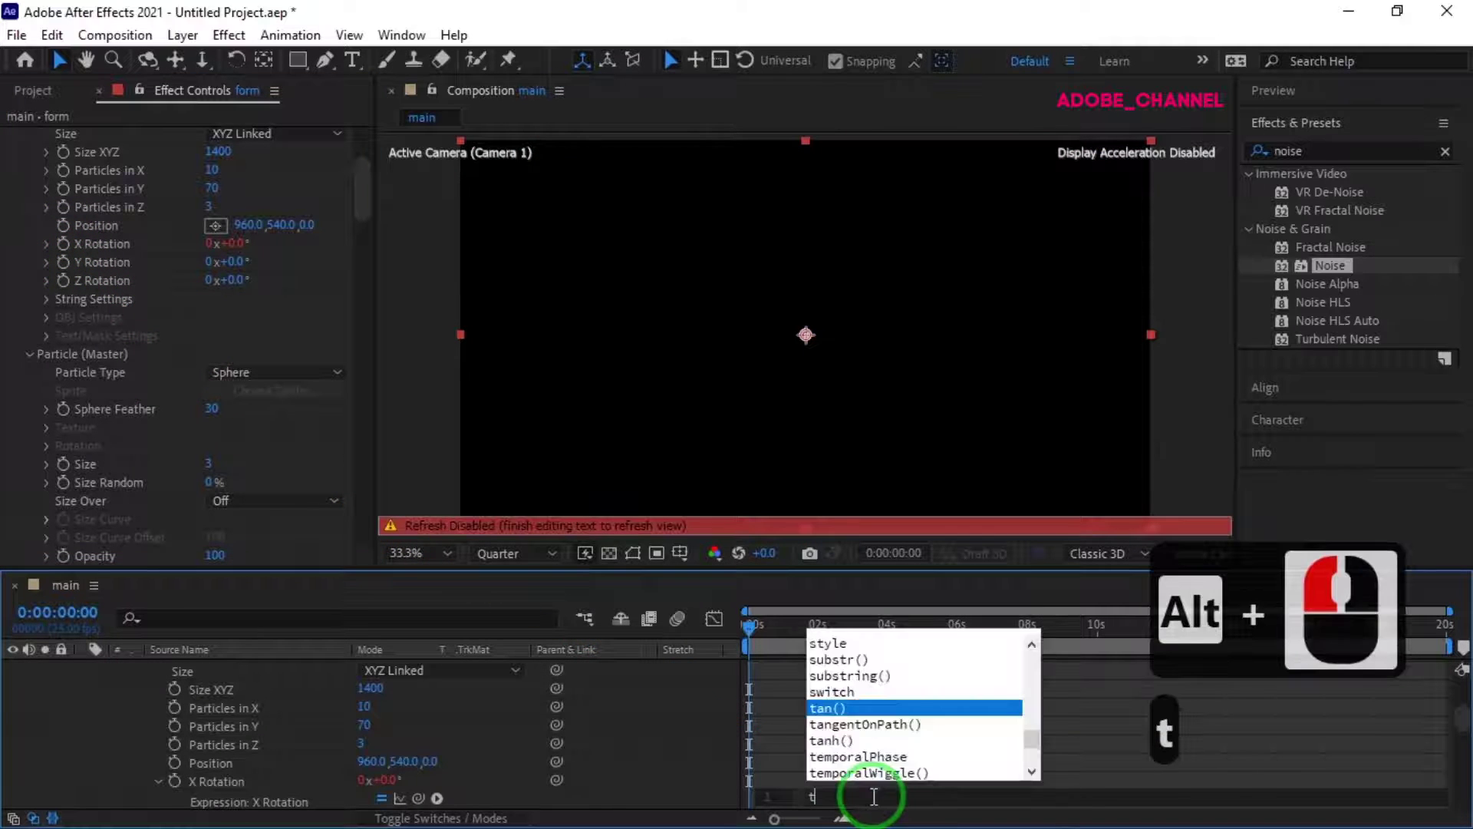
text(ime*5)
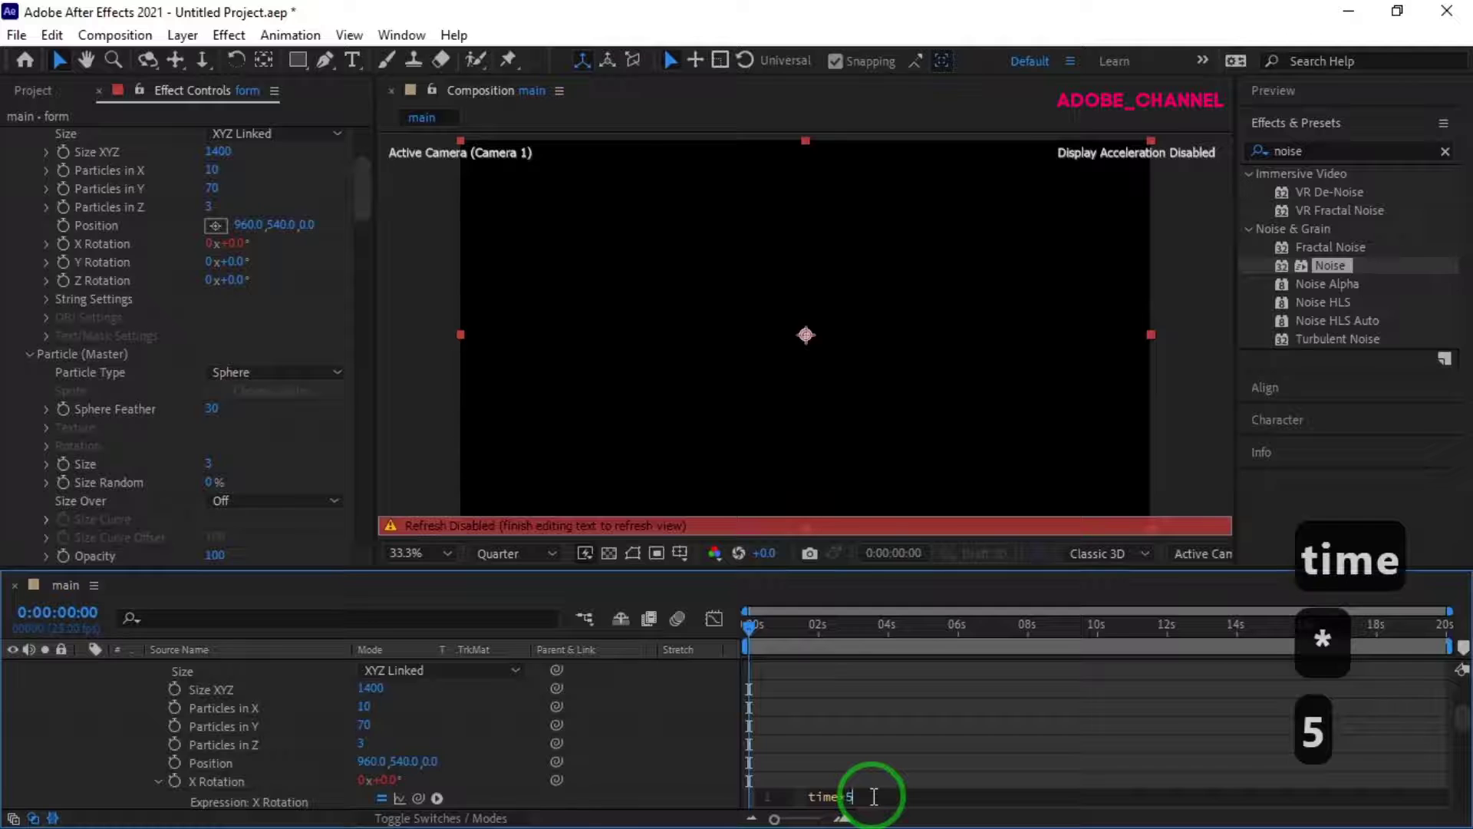
key(Return)
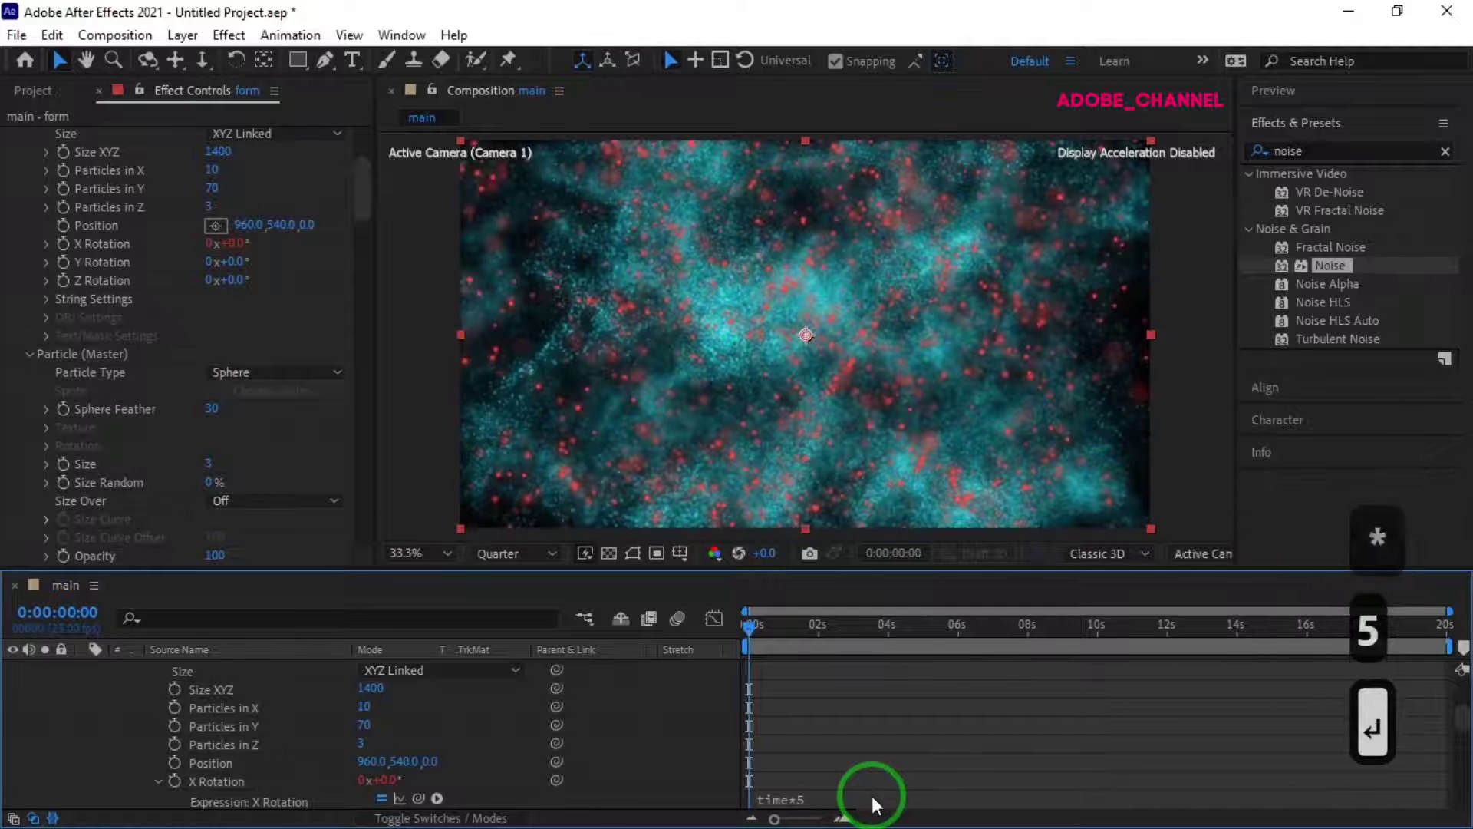
scroll(190, 699, up, 4)
click(84, 688)
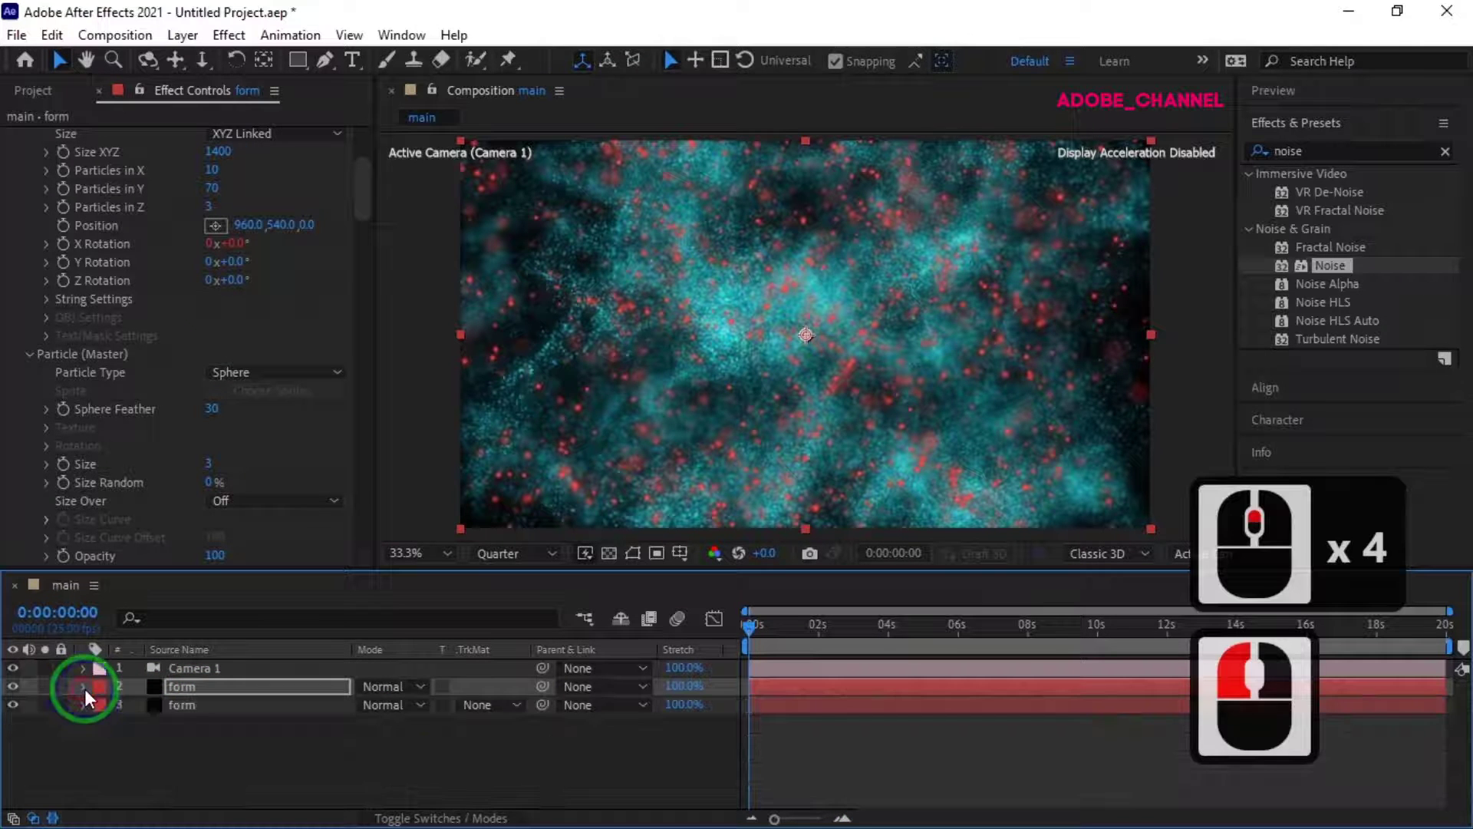
Step: Play the composition preview to check the particle motion, and stop playback near the end of the timeline
click(1352, 95)
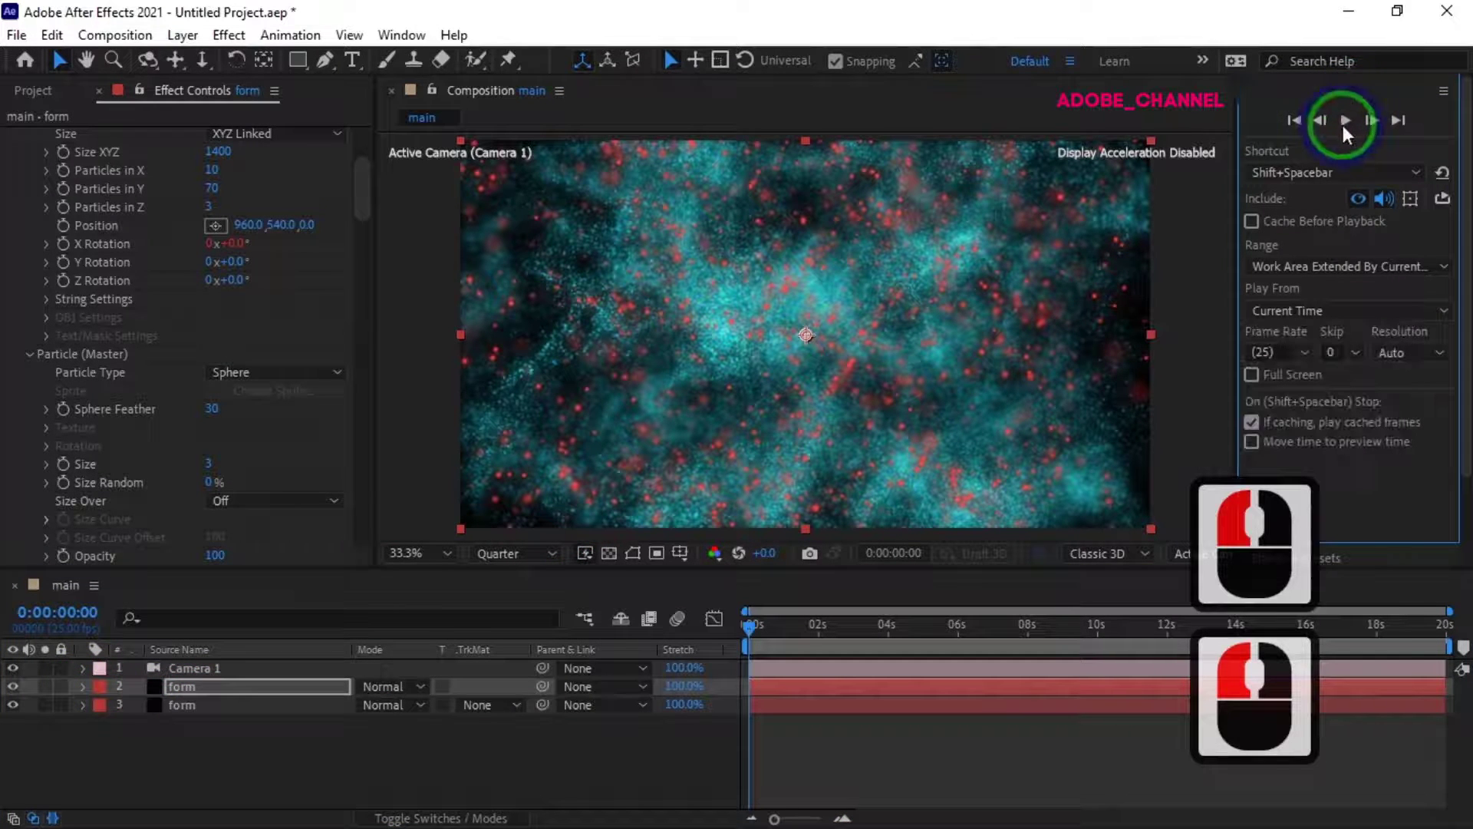
click(1344, 121)
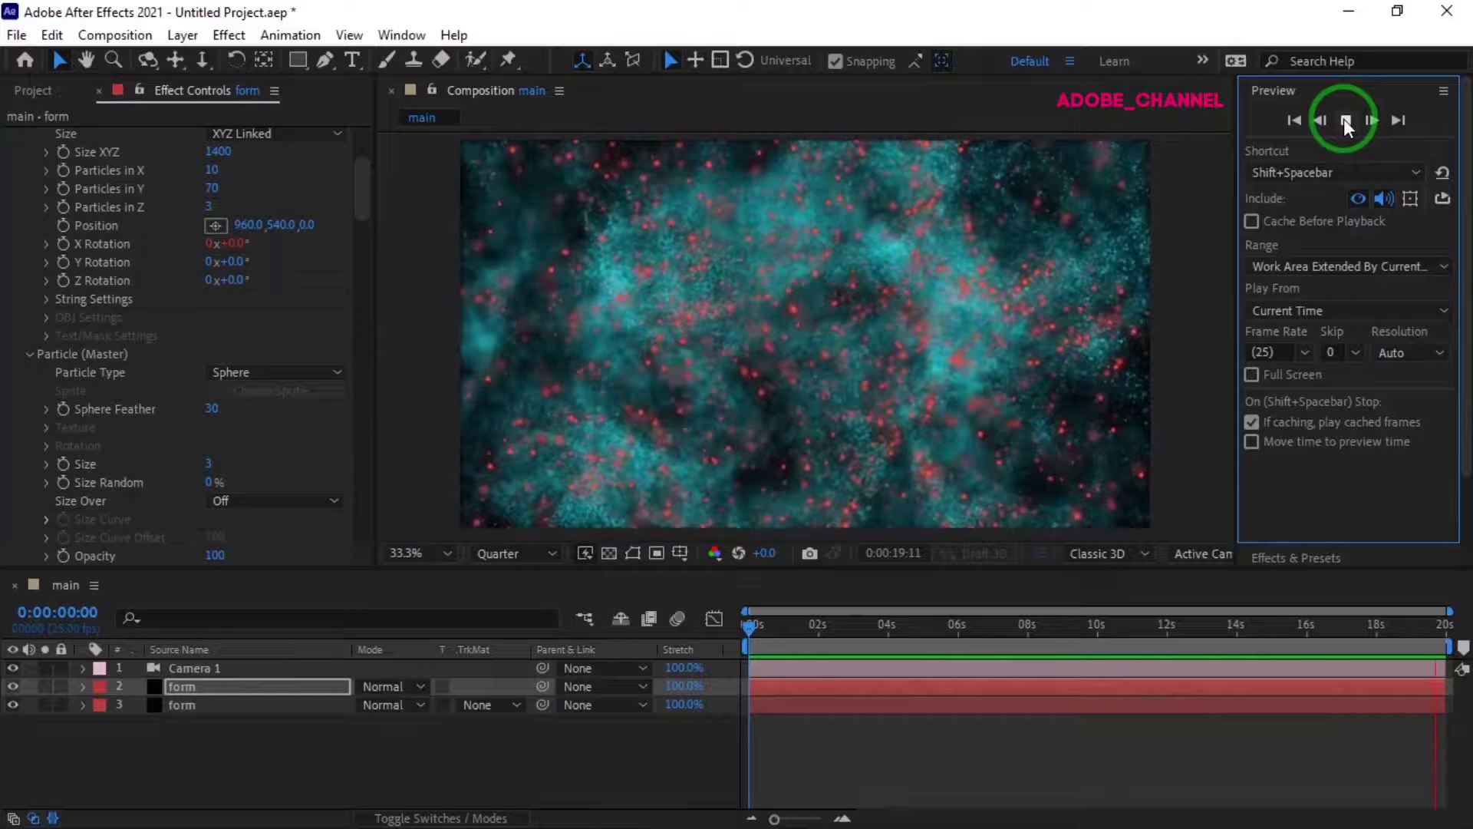
click(1344, 120)
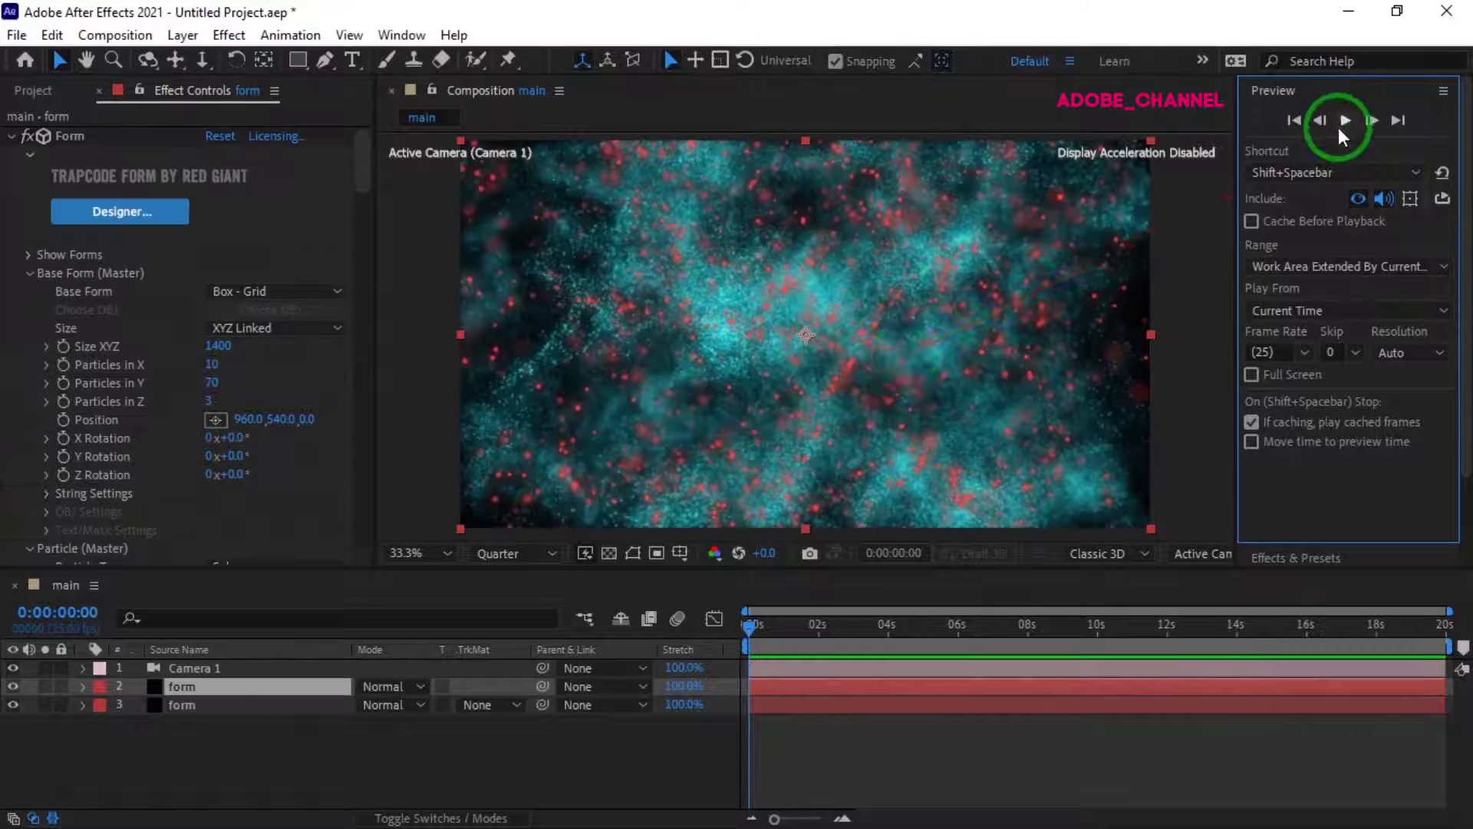
Step: Enable keyframing for the particle Color in the upper form layer's Form effect at 0 seconds
click(232, 458)
scroll(219, 462, down, 10)
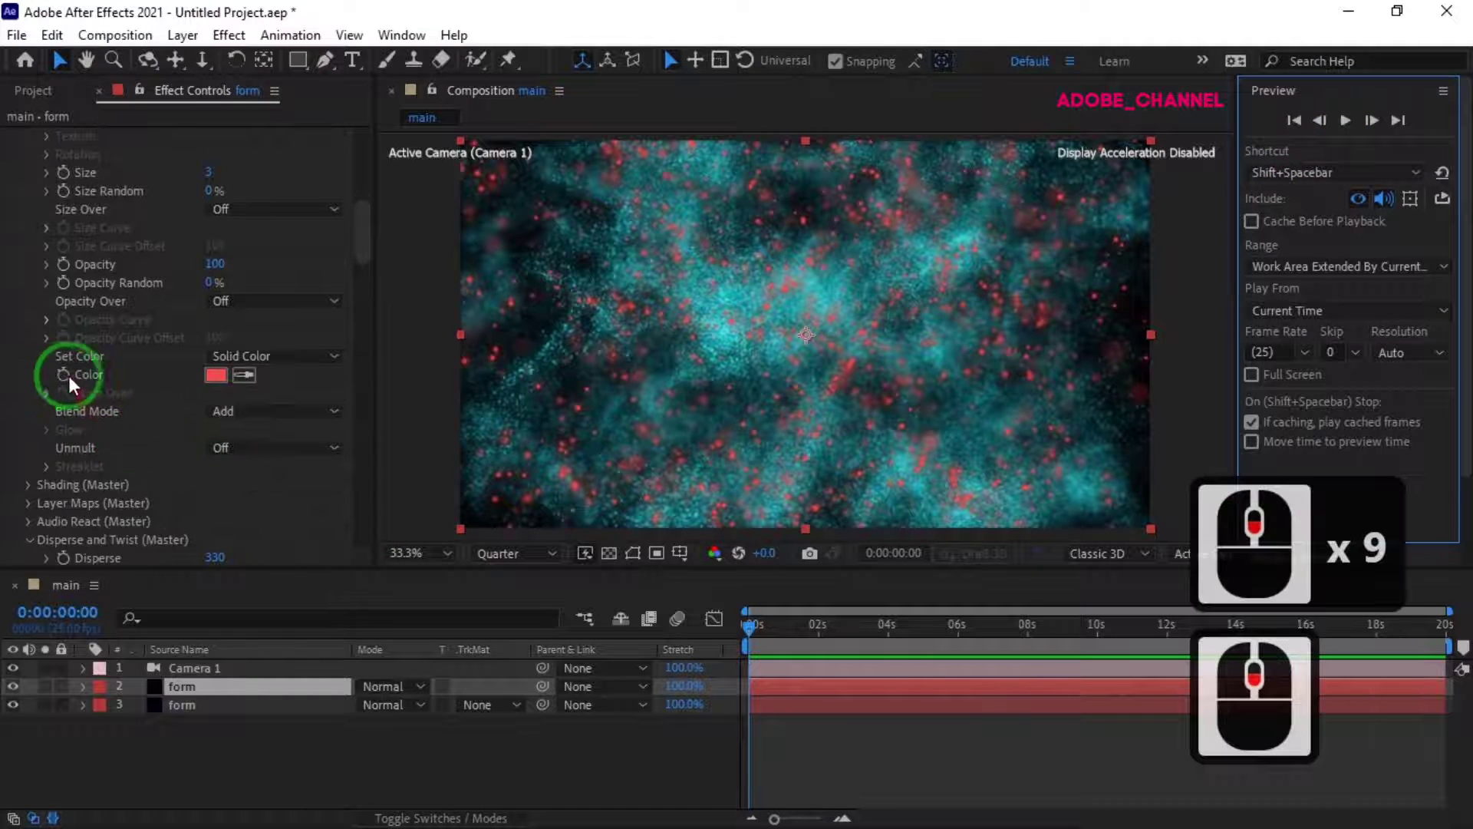
click(64, 375)
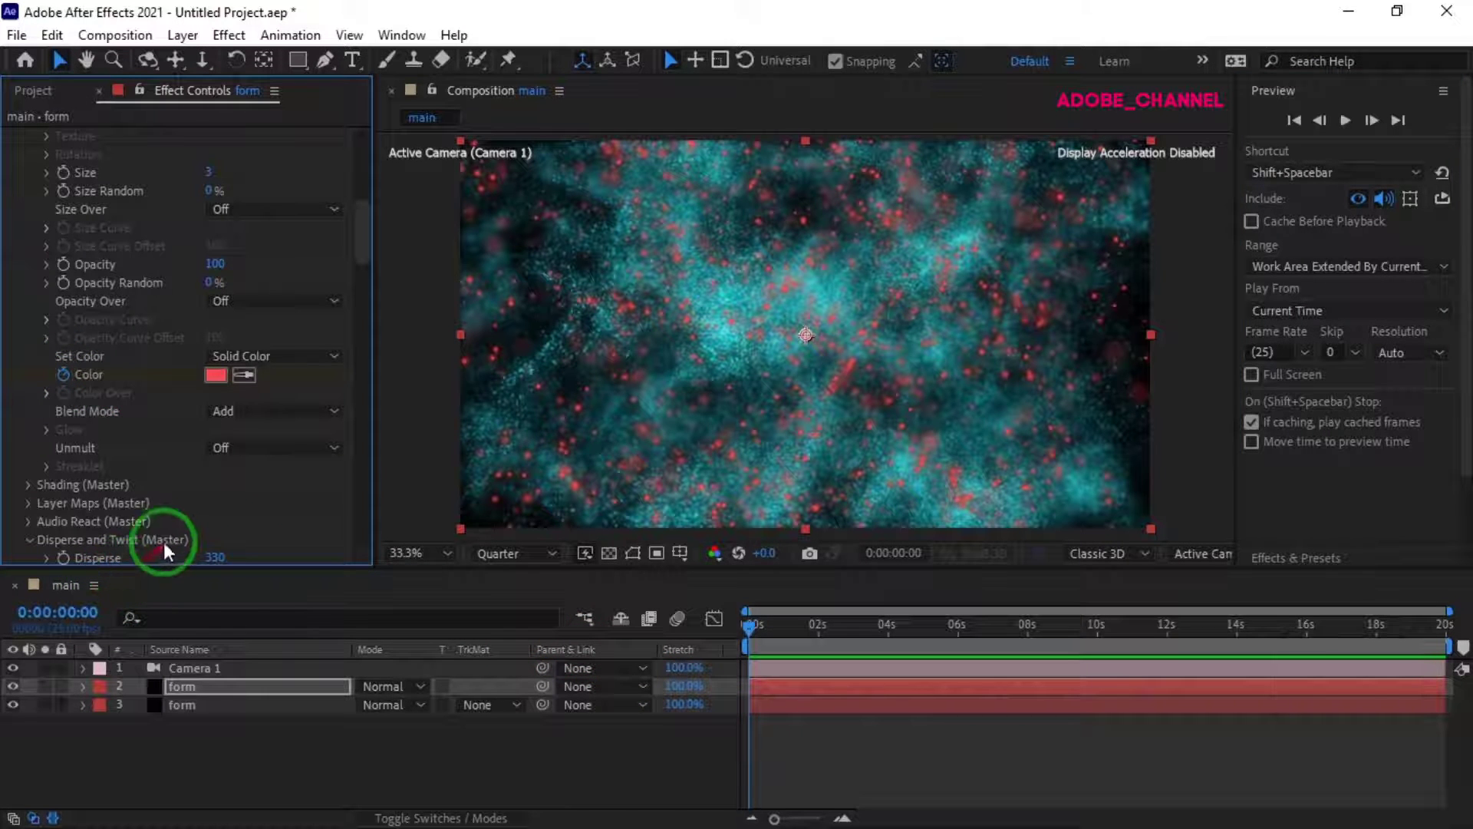
Step: Enable keyframing for the Midtones and Shadows of Colormap A in the upper form layer's Starglow effect at 0 seconds
scroll(155, 523, down, 10)
scroll(155, 518, down, 13)
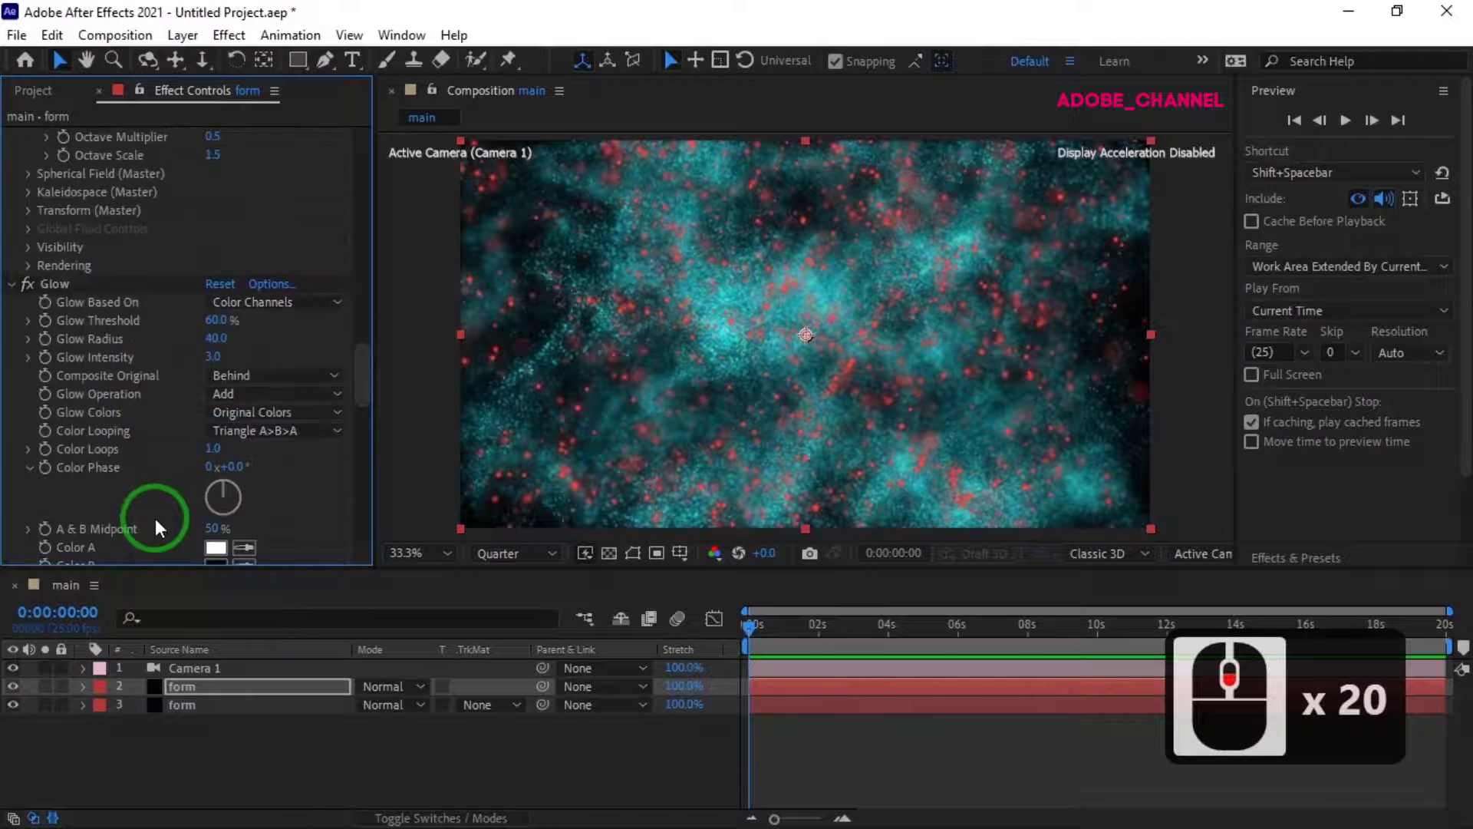
scroll(155, 518, down, 9)
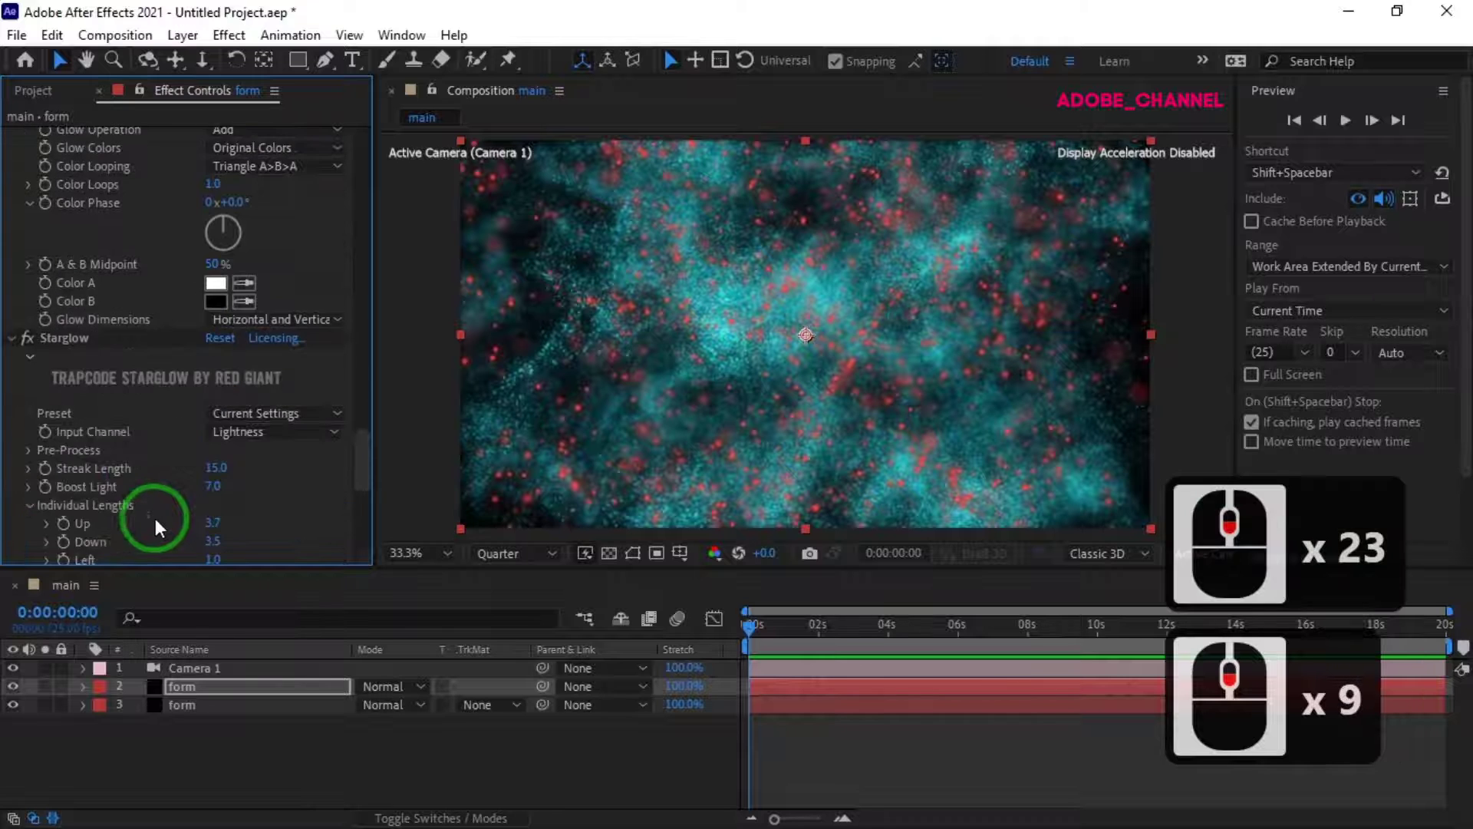
scroll(153, 513, down, 5)
scroll(154, 515, down, 2)
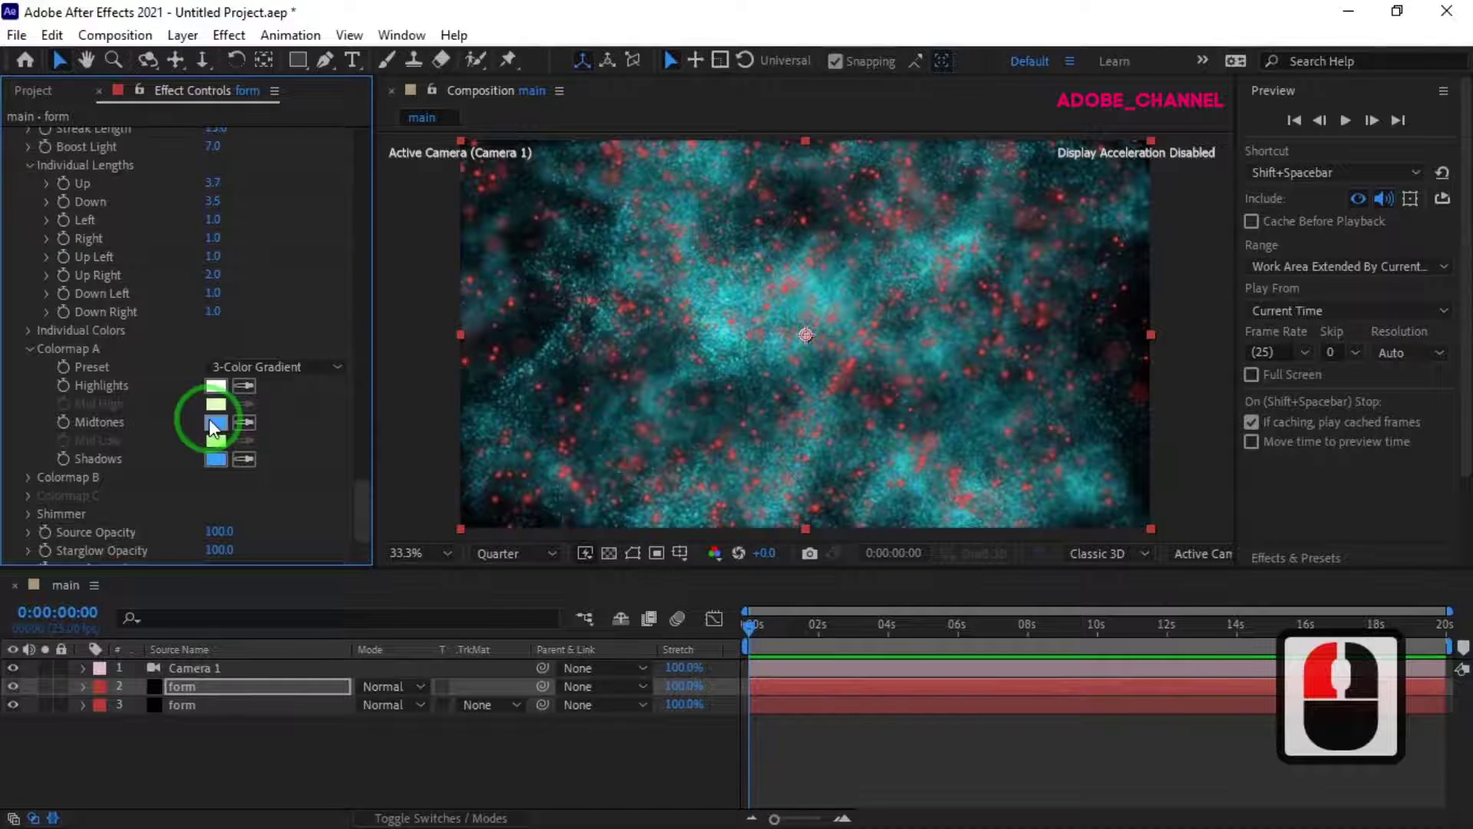
click(64, 422)
click(65, 458)
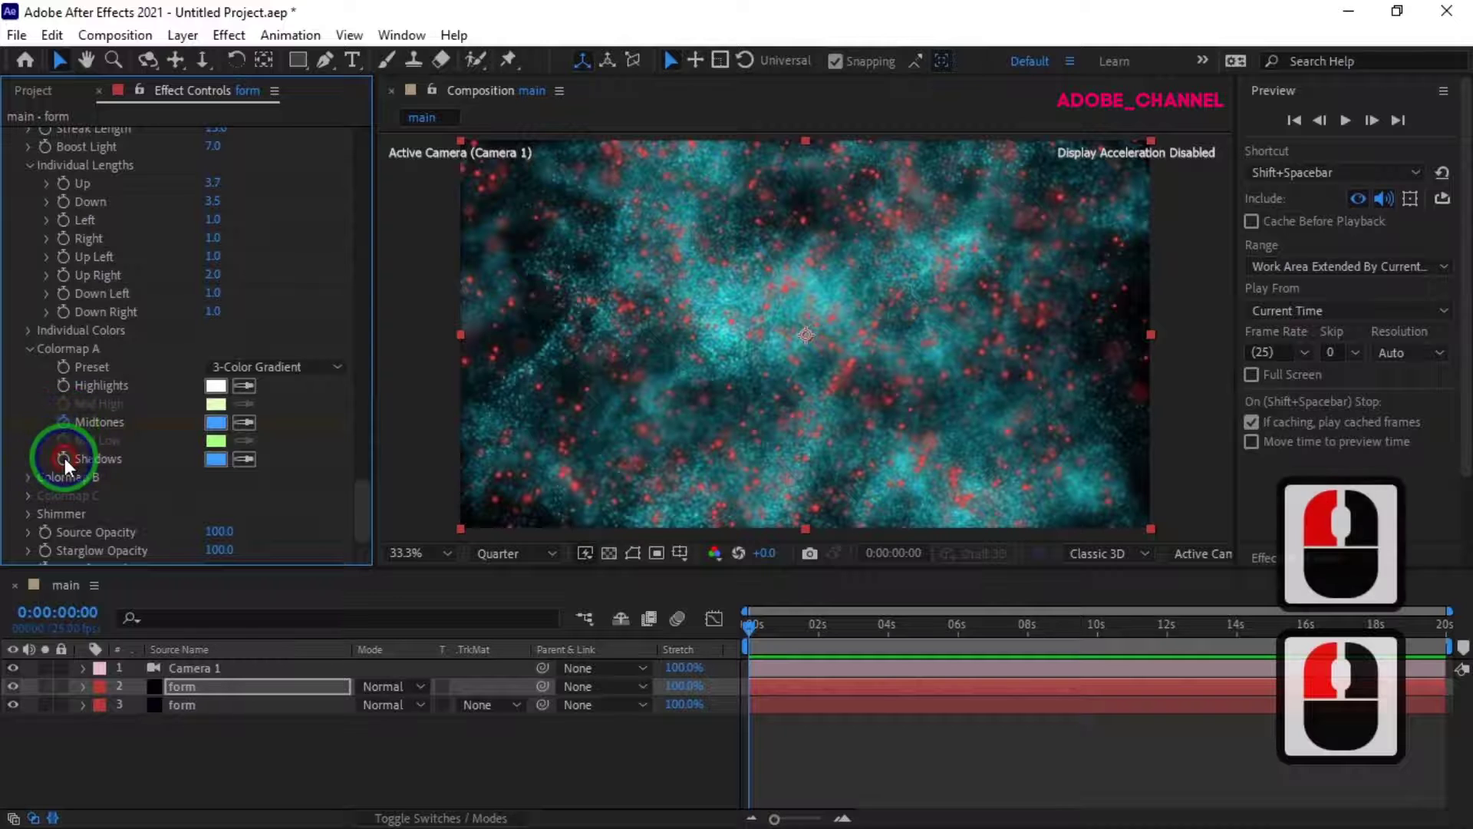
Step: Enable keyframing for the lower form layer's particle Color at 0 seconds, and reveal the keyframed properties of both form layers
click(223, 705)
scroll(255, 396, down, 12)
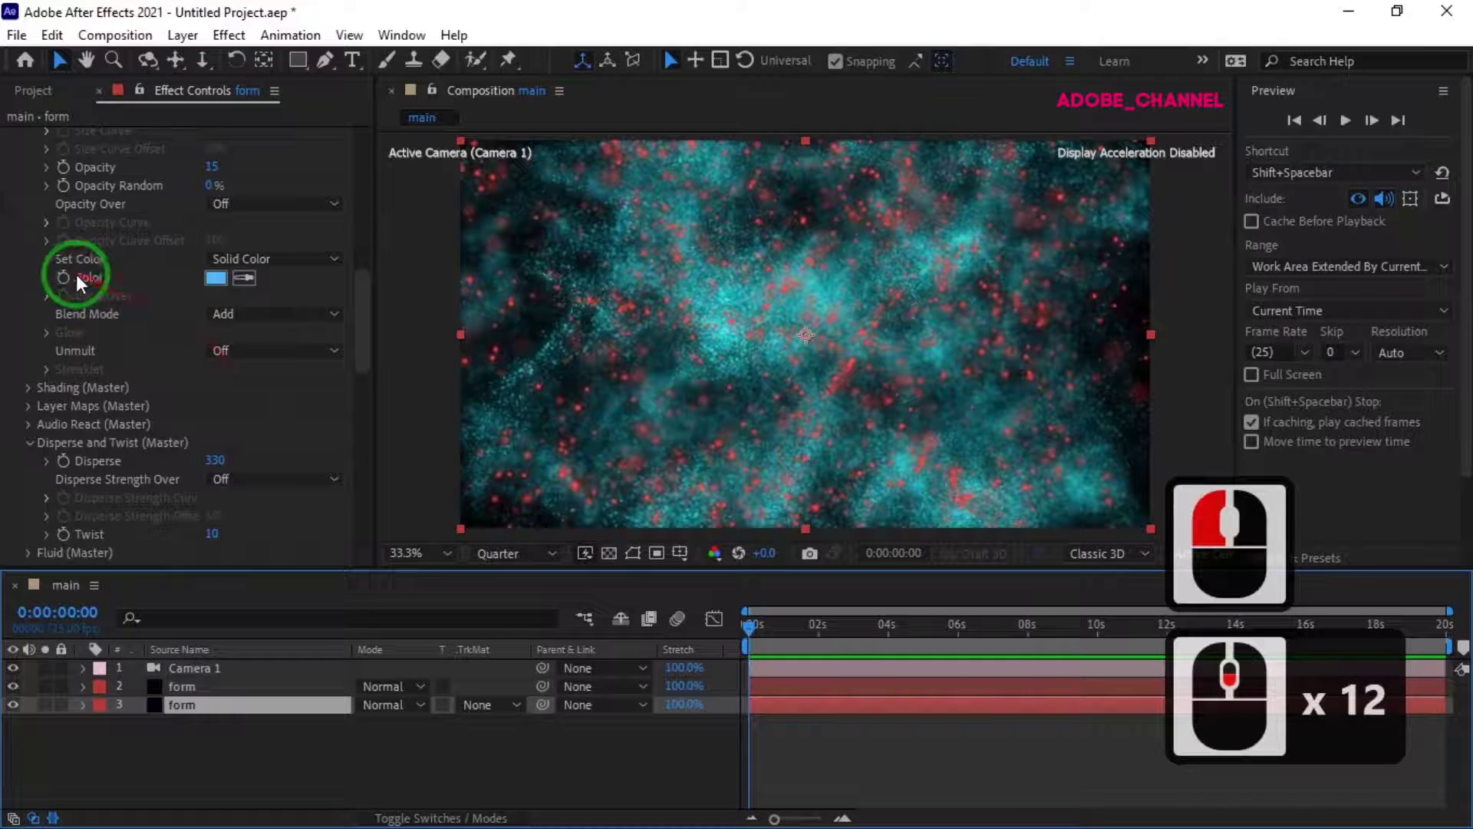
click(63, 277)
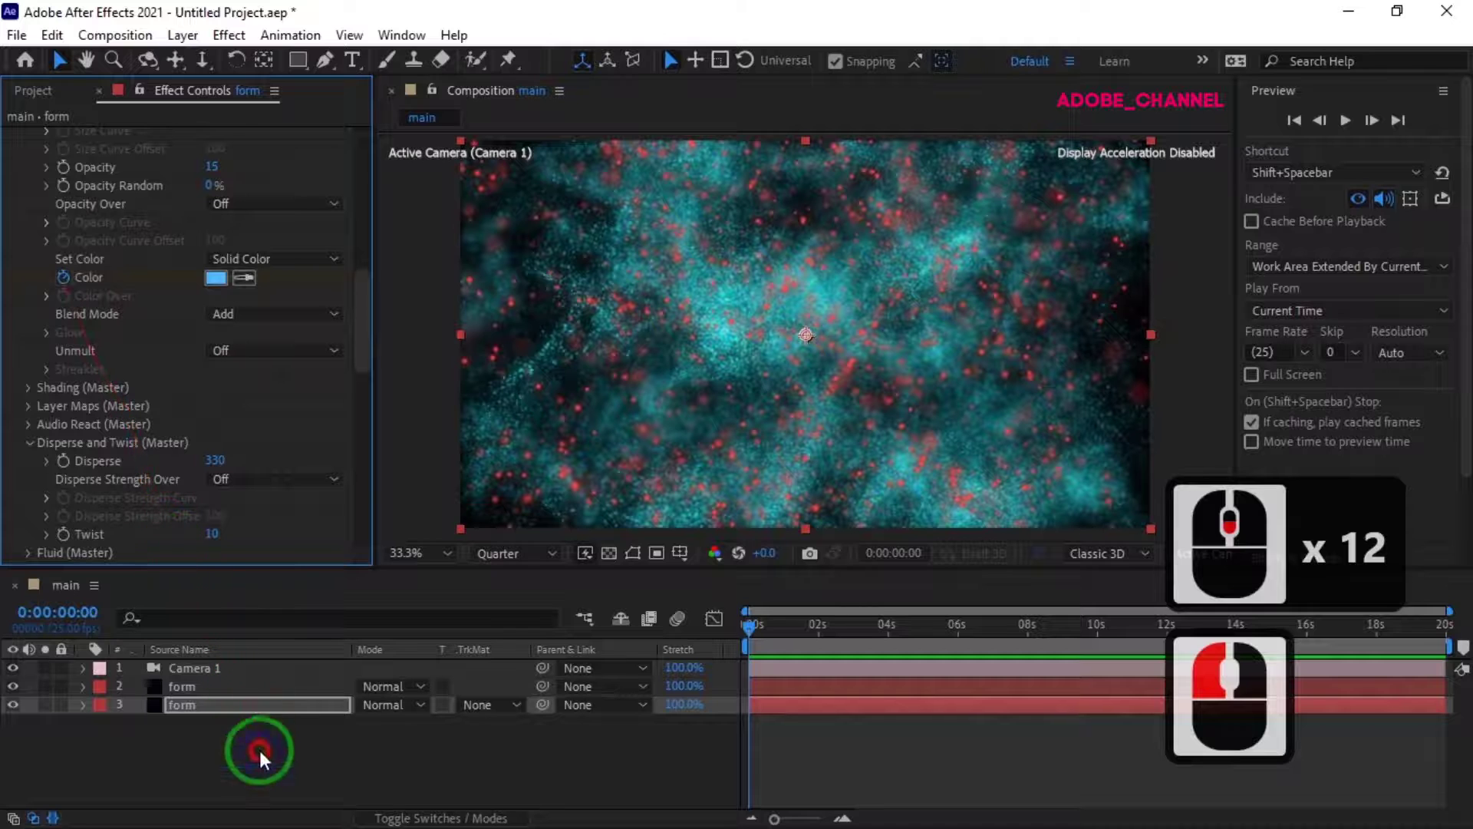
shift+click(273, 686)
key(u)
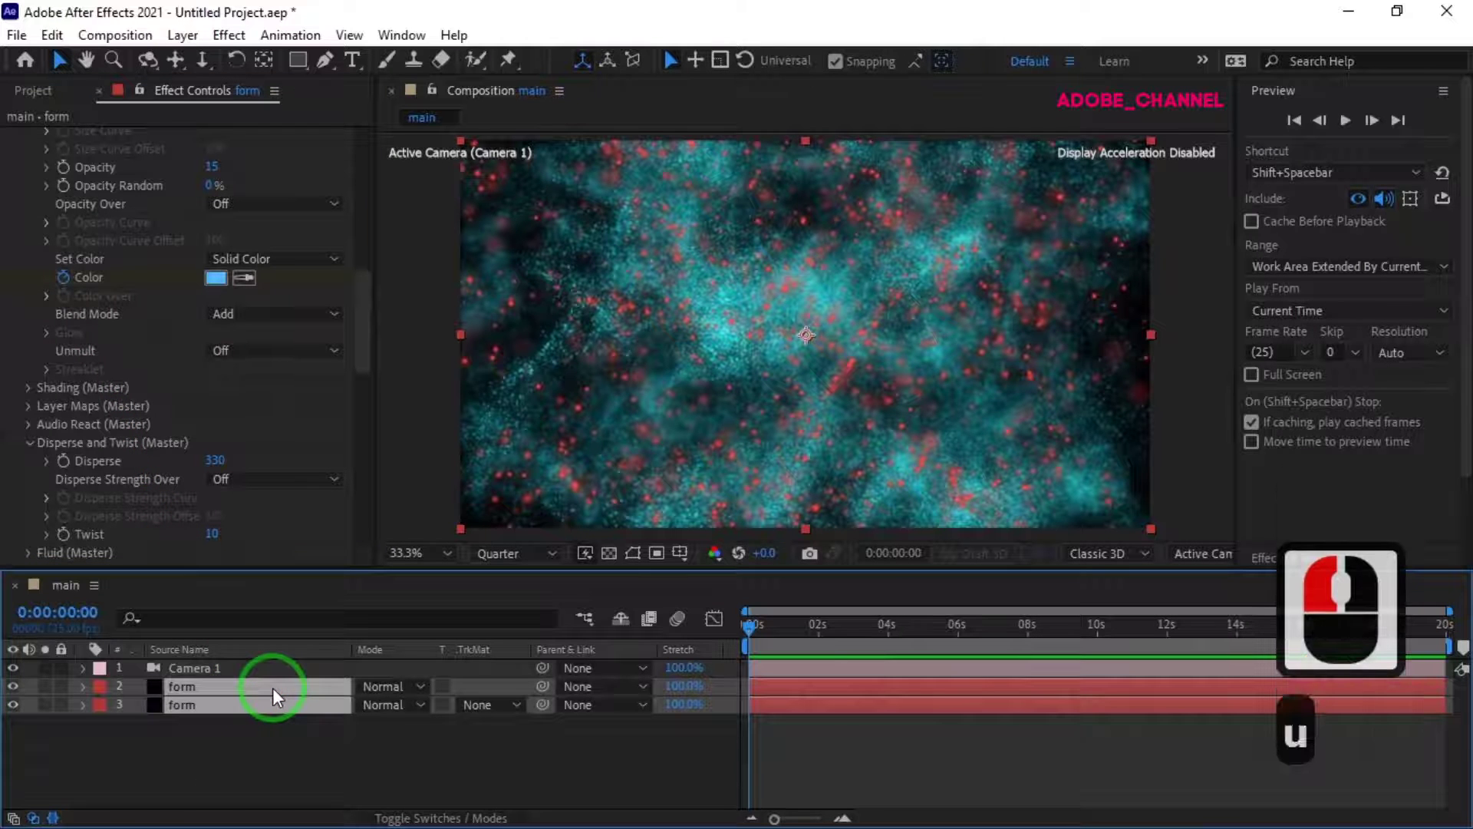
Step: Go to 5 seconds and set the upper form layer's particle Color to magenta F449FA
click(75, 614)
text(500)
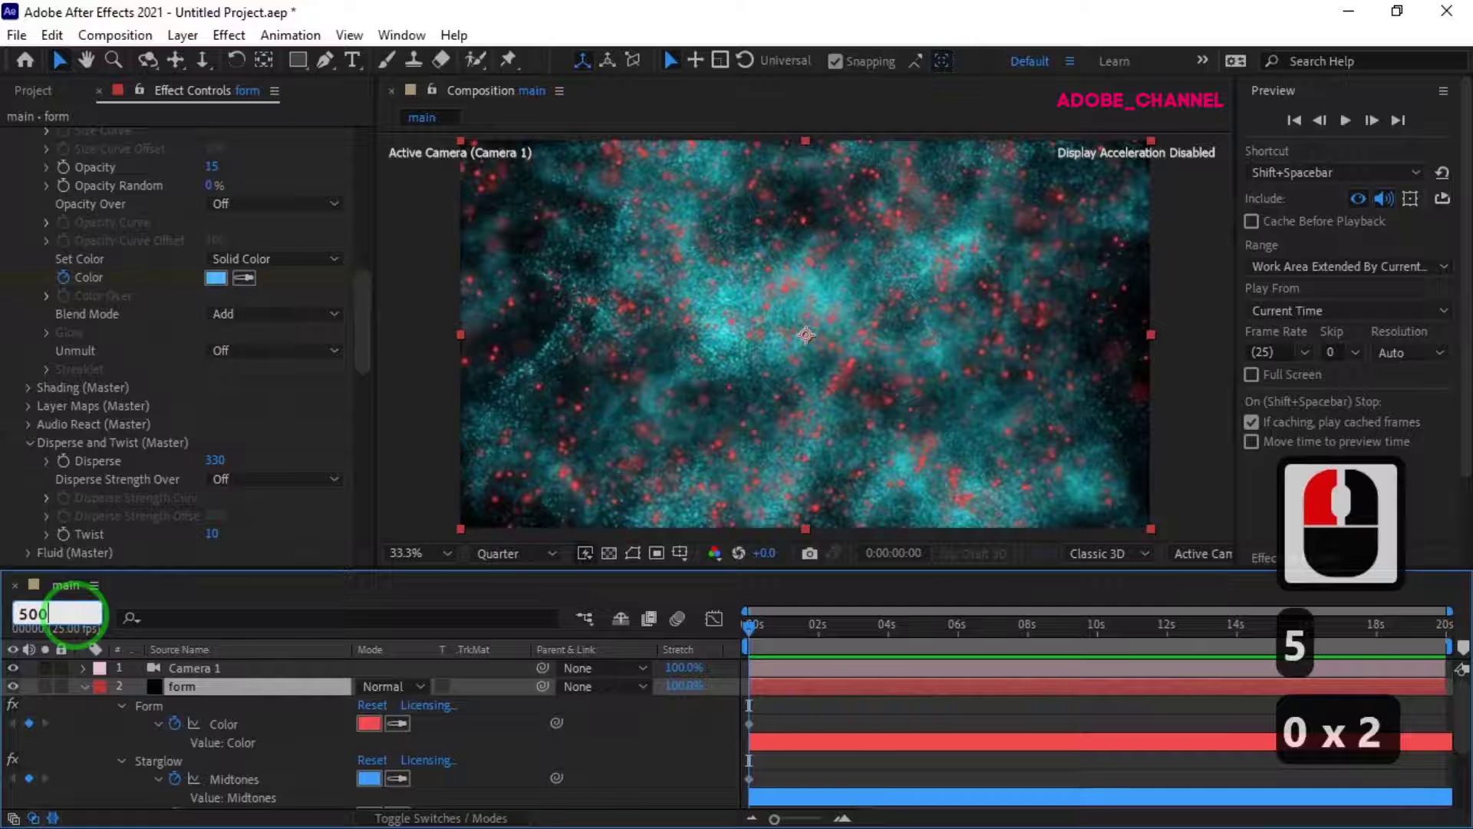
key(Return)
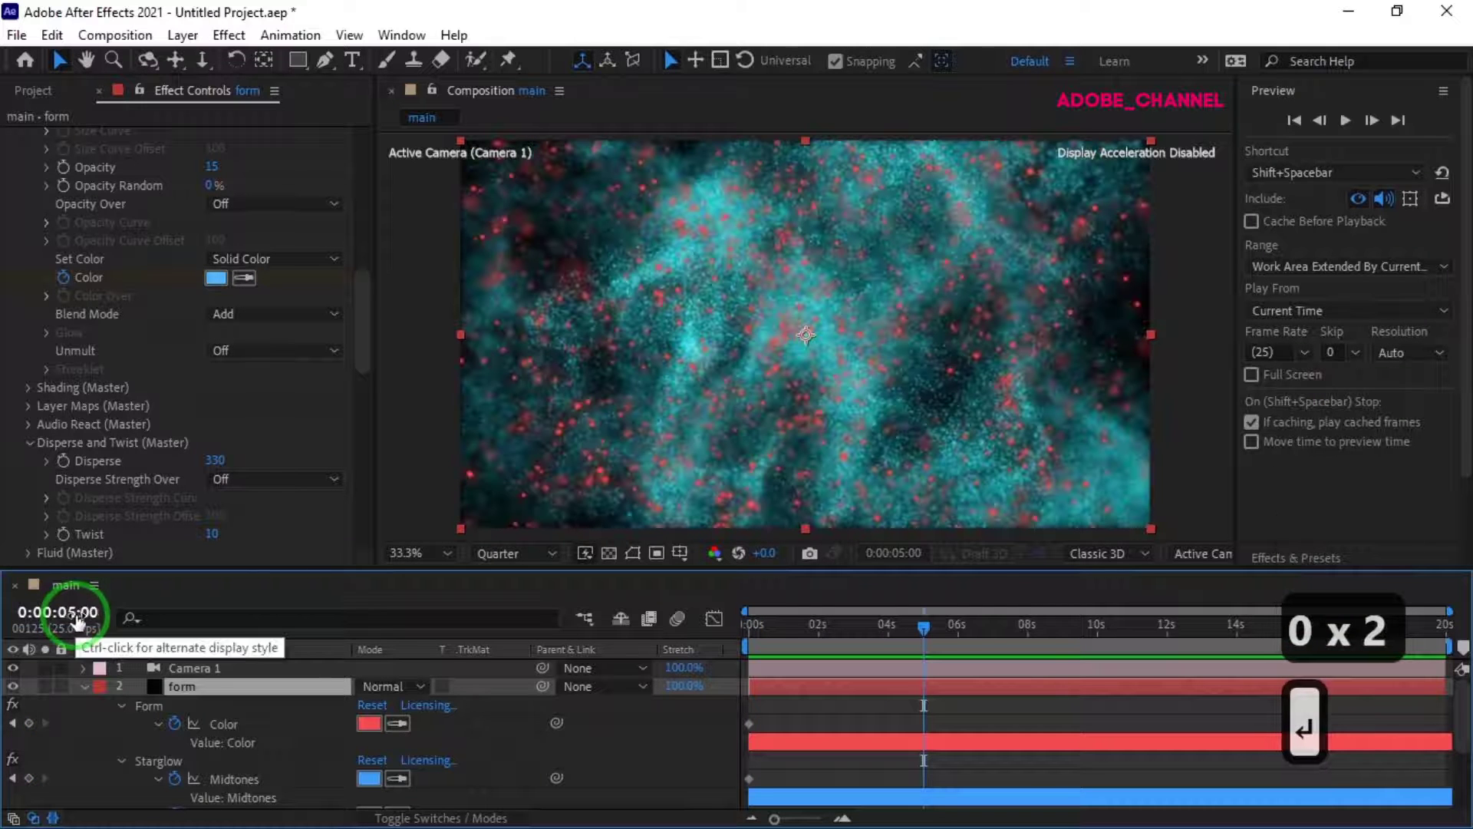
click(374, 725)
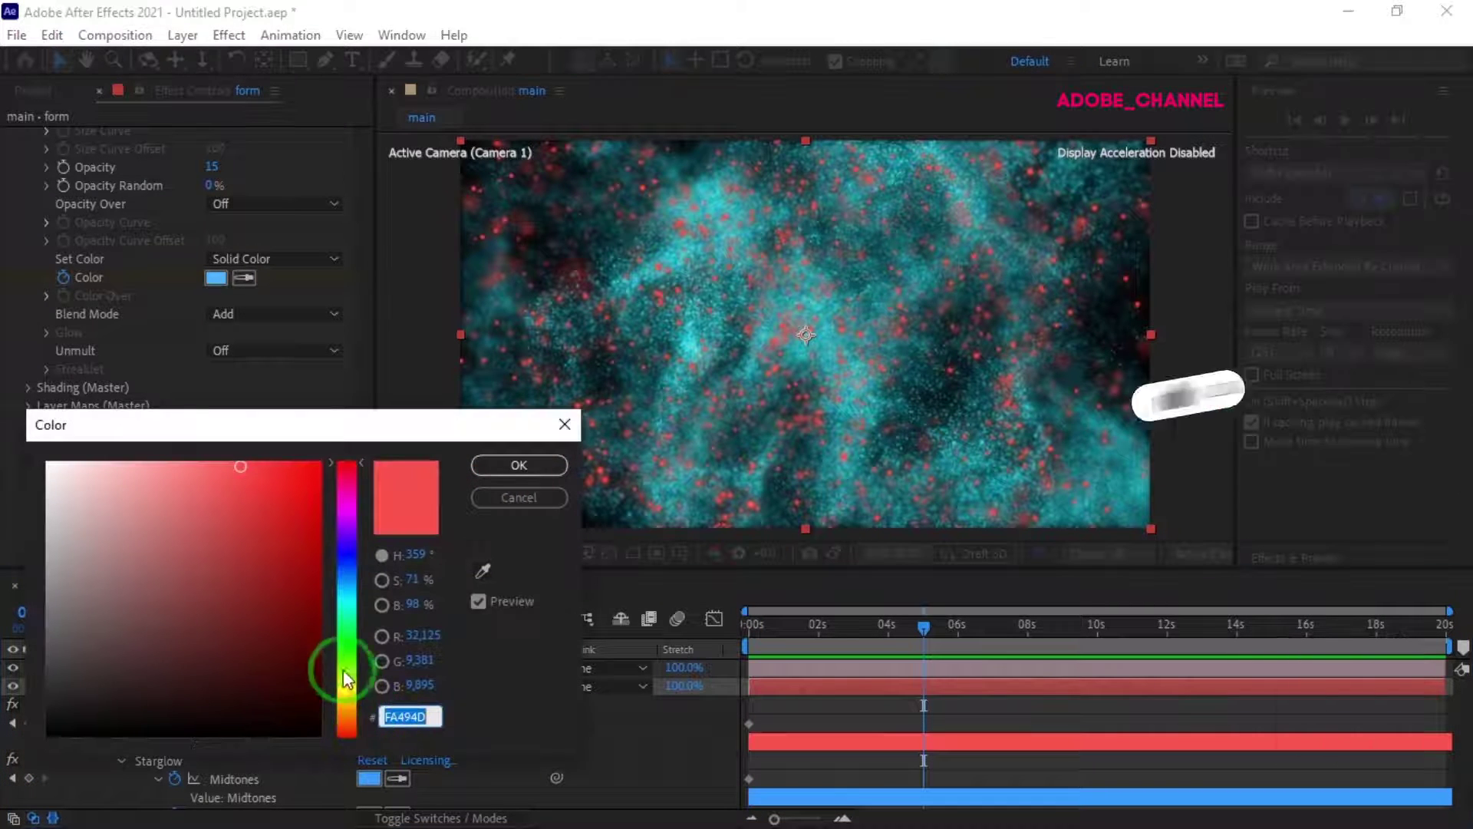
click(348, 507)
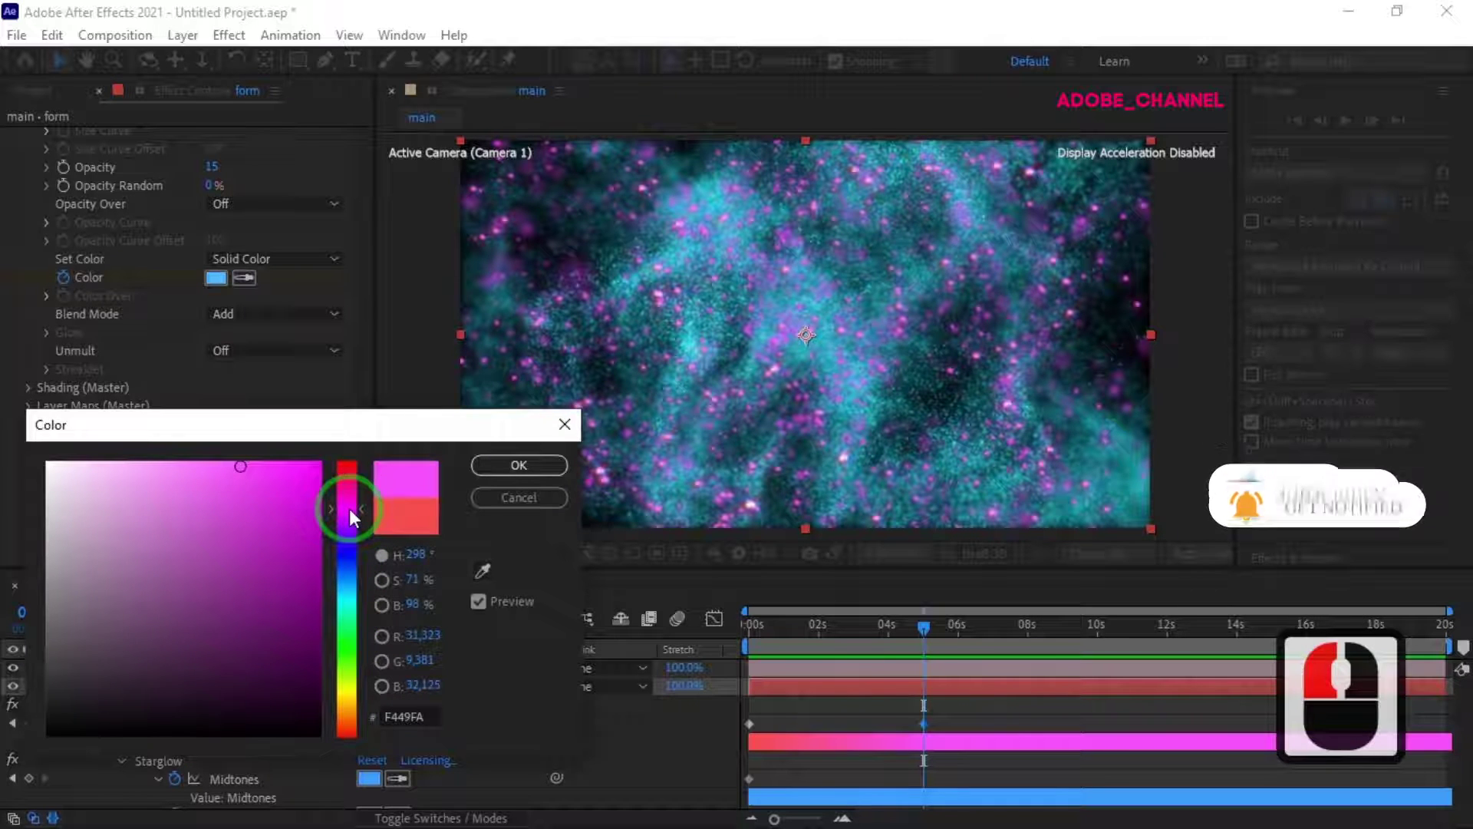
click(516, 464)
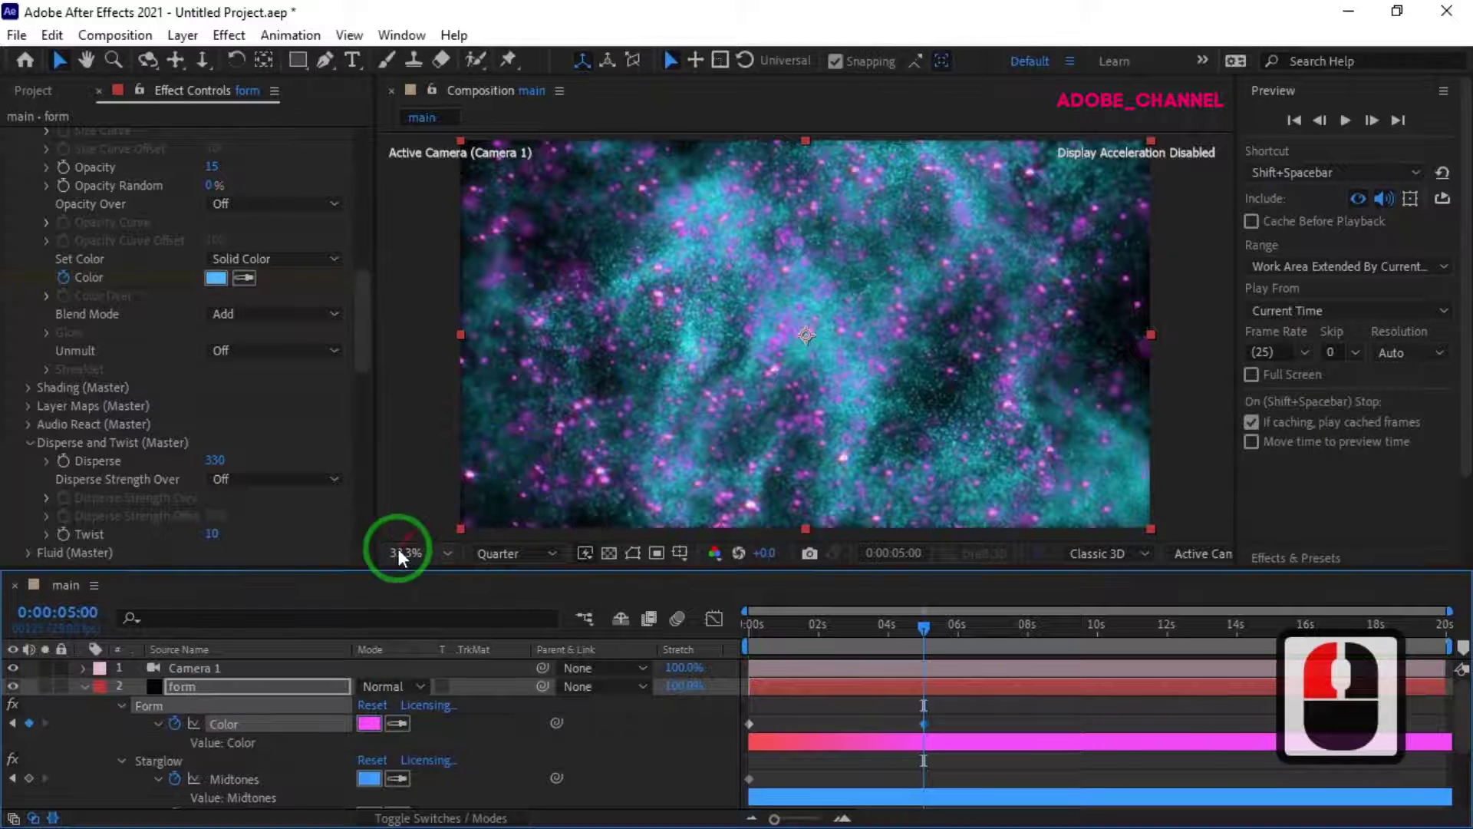
Step: Set the upper form layer's Starglow Midtones to dark green 1A5C03 at 5 seconds
scroll(344, 734, down, 2)
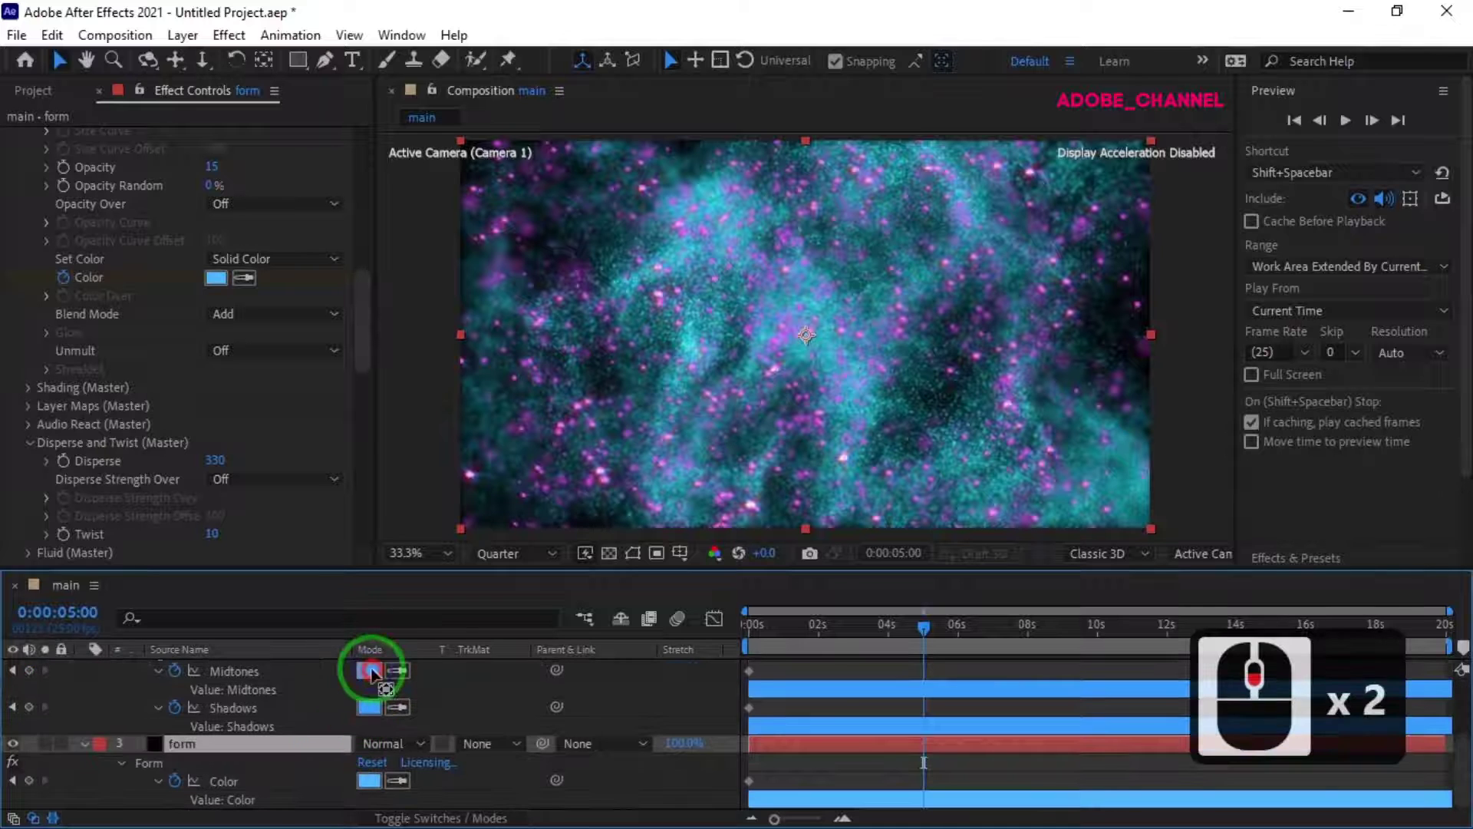
click(371, 671)
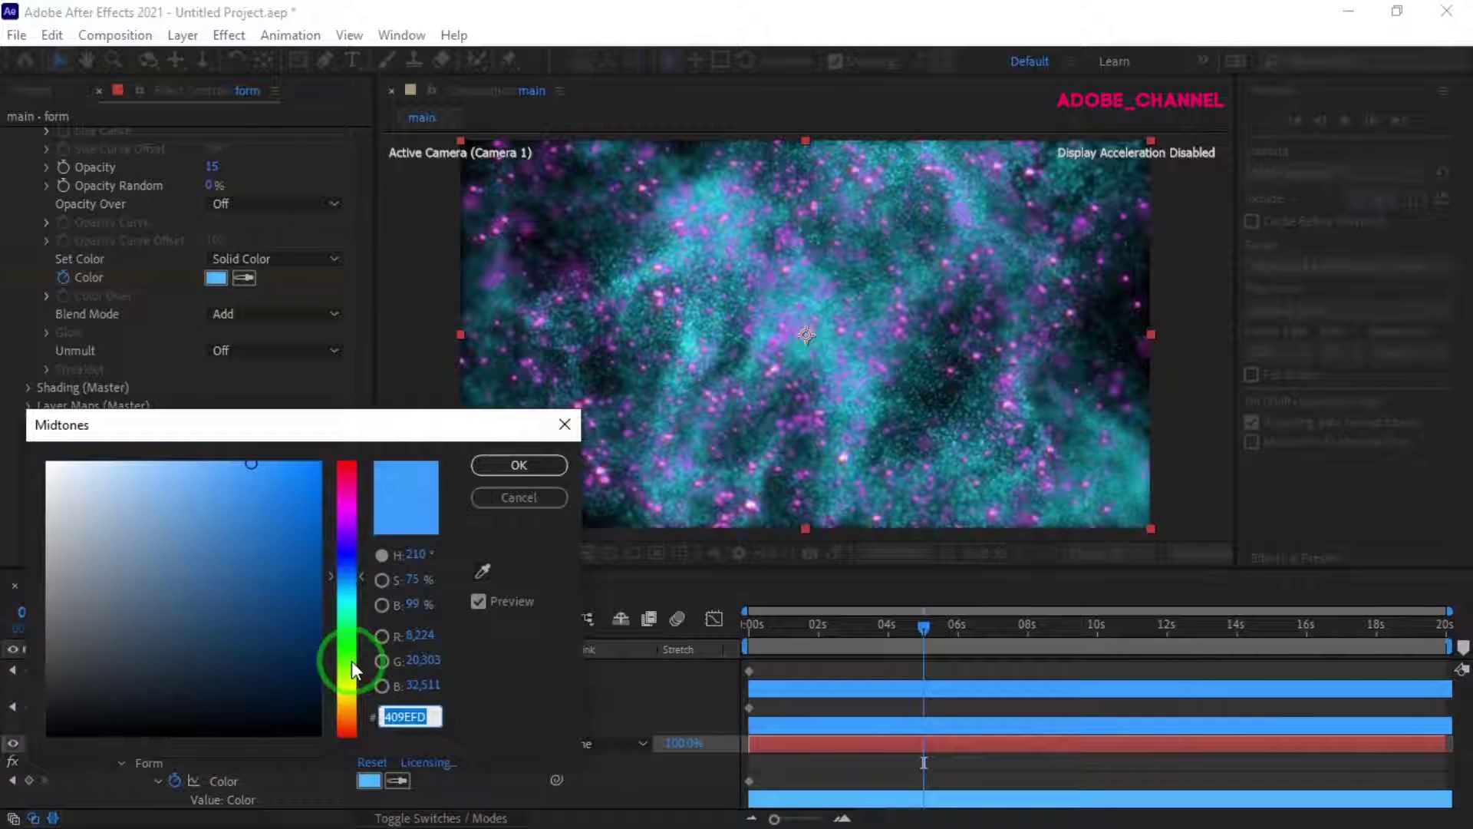
drag(352, 661, 352, 656)
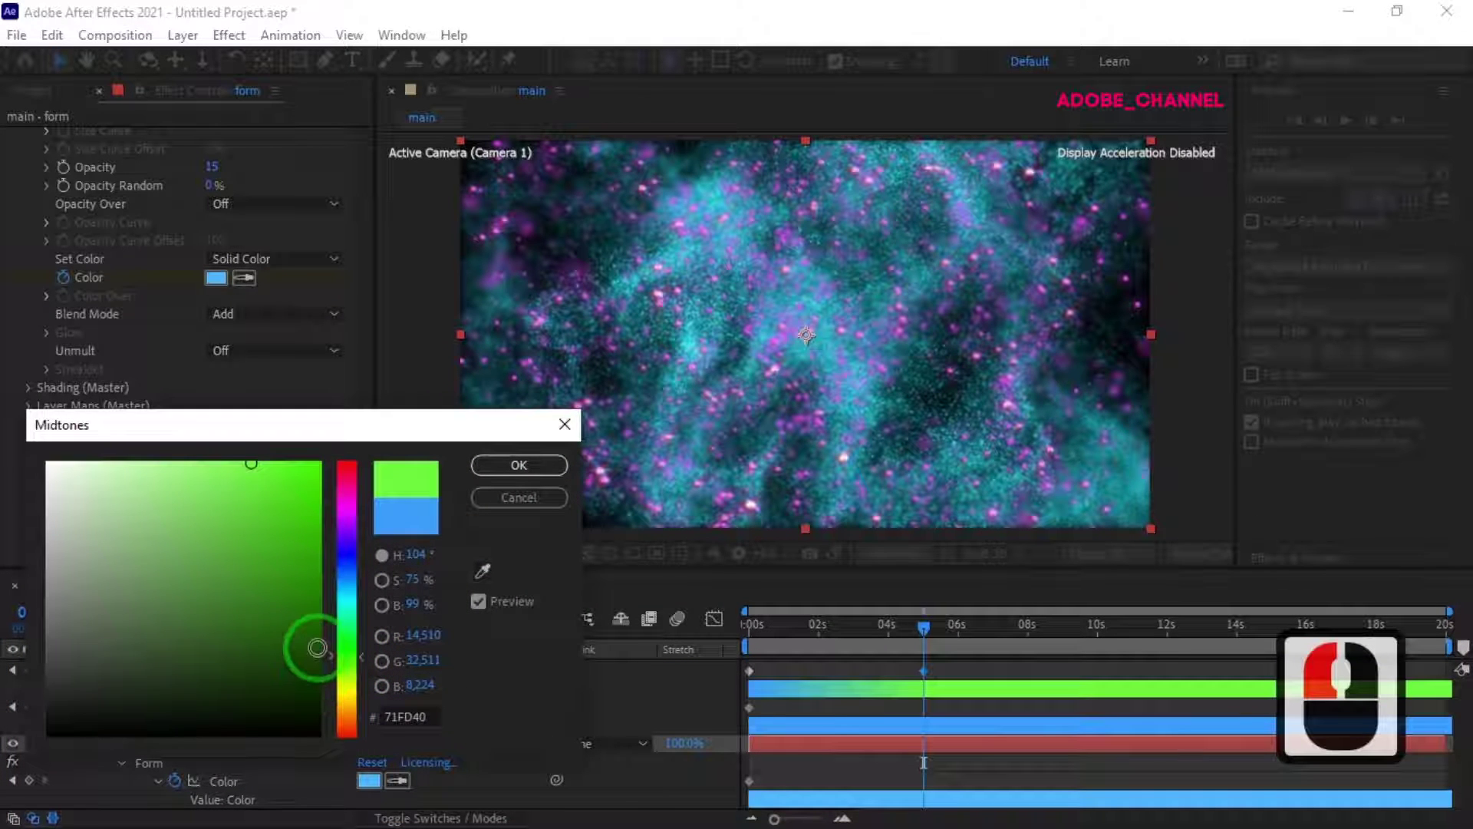
drag(312, 627, 312, 637)
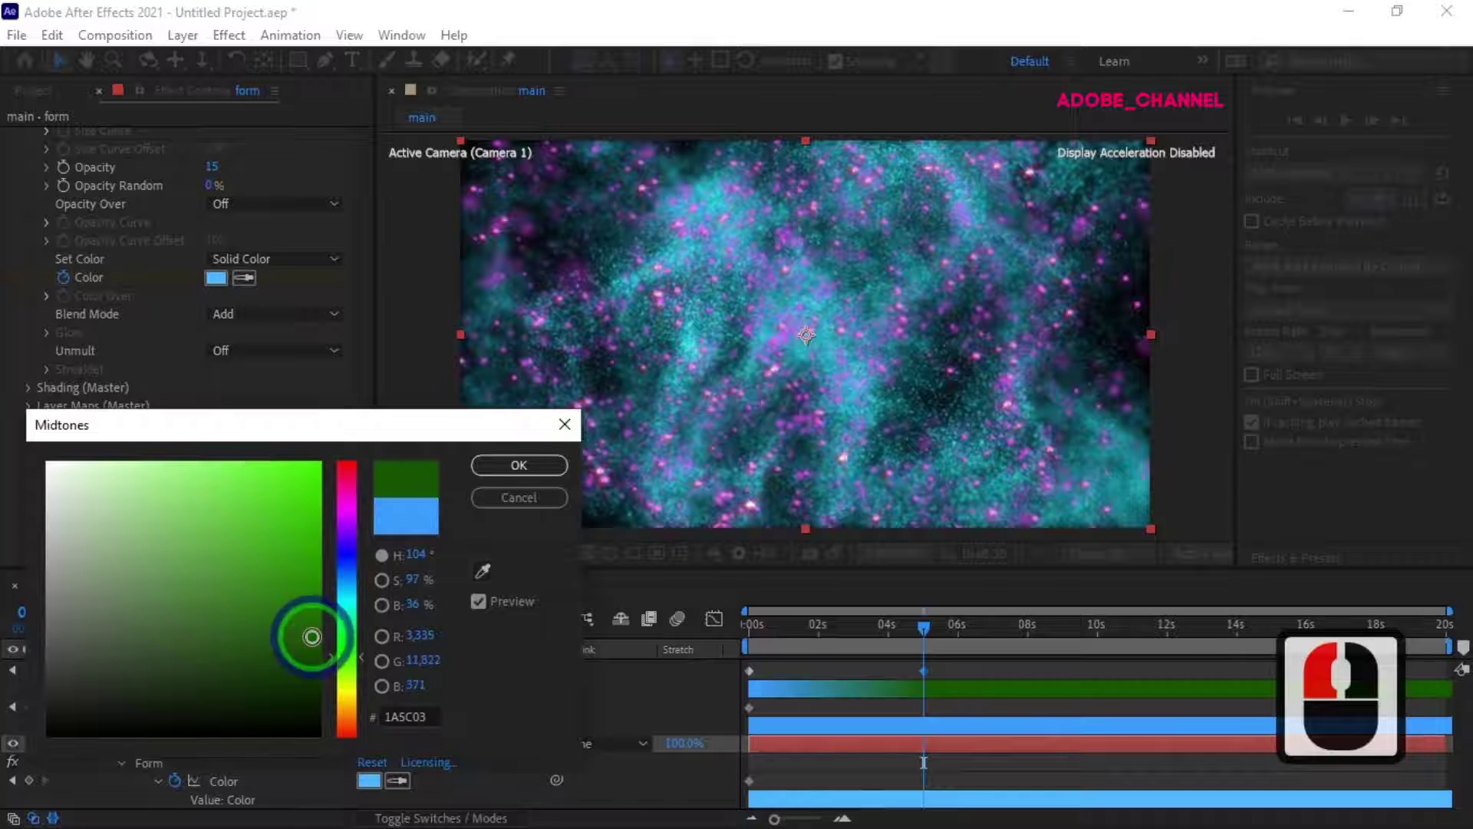
click(518, 463)
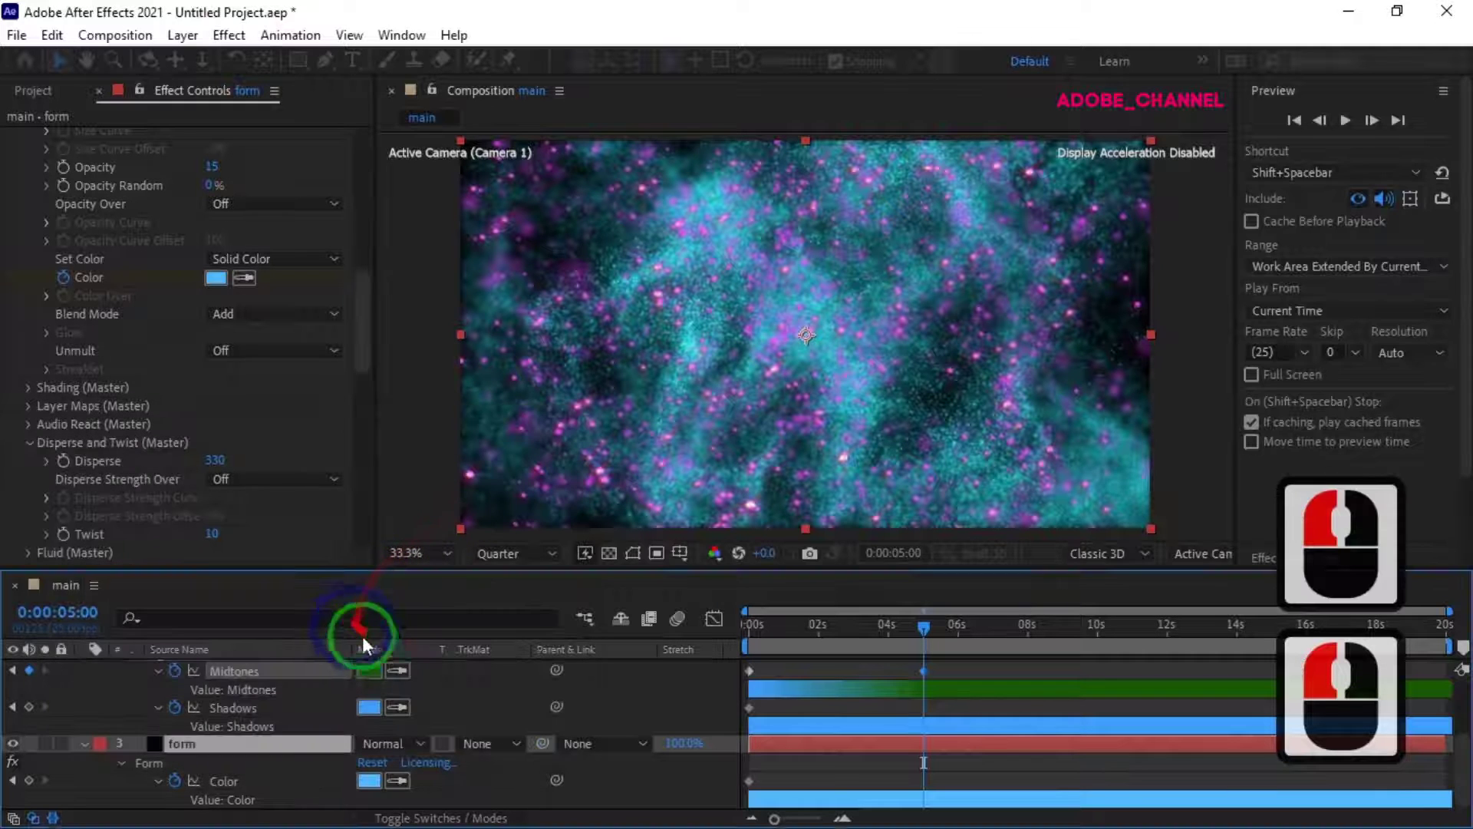
Step: Set the upper form layer's Starglow Shadows to green 067003 at 5 seconds
click(370, 702)
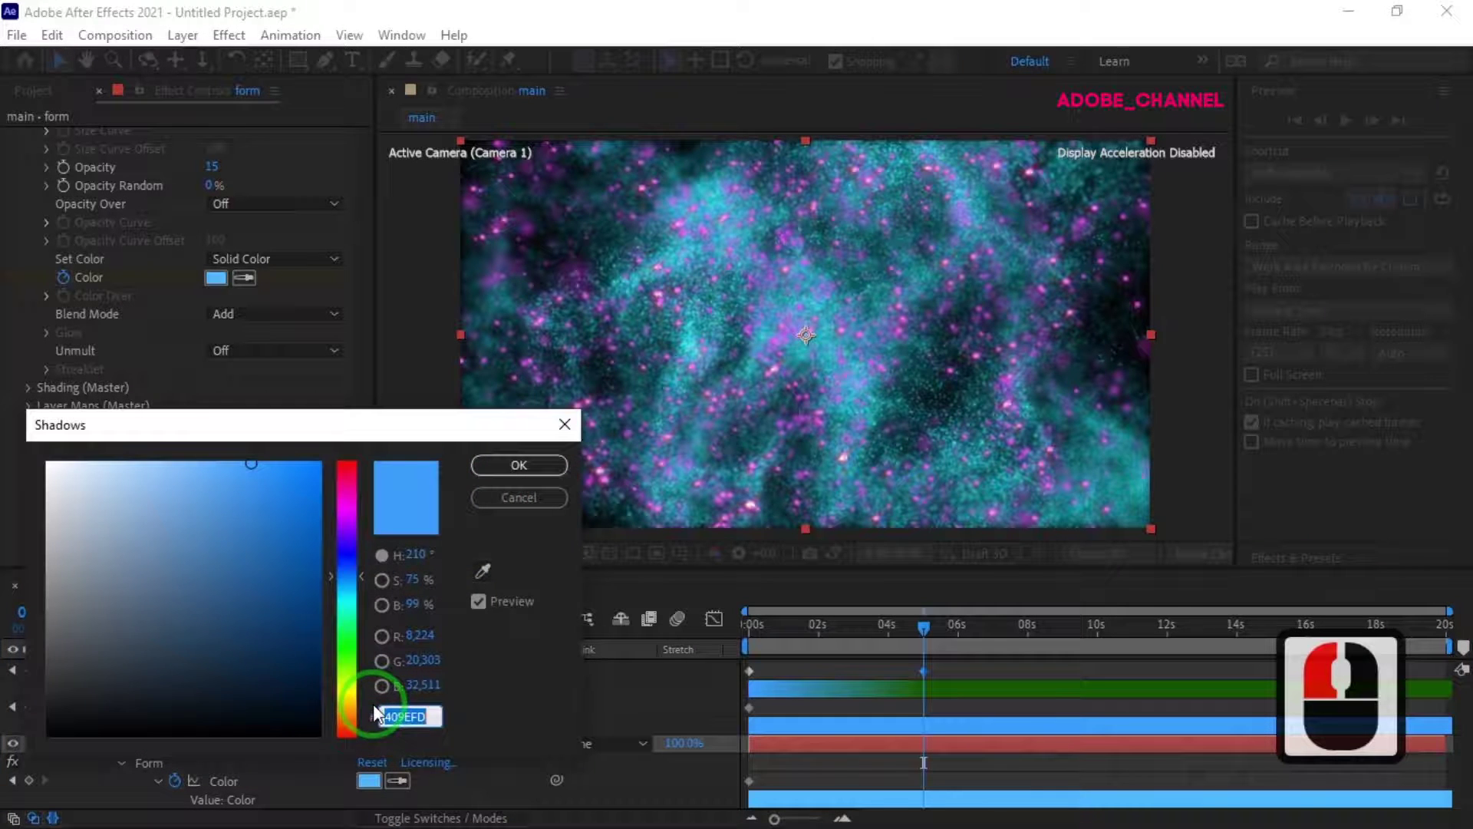
click(337, 645)
click(313, 614)
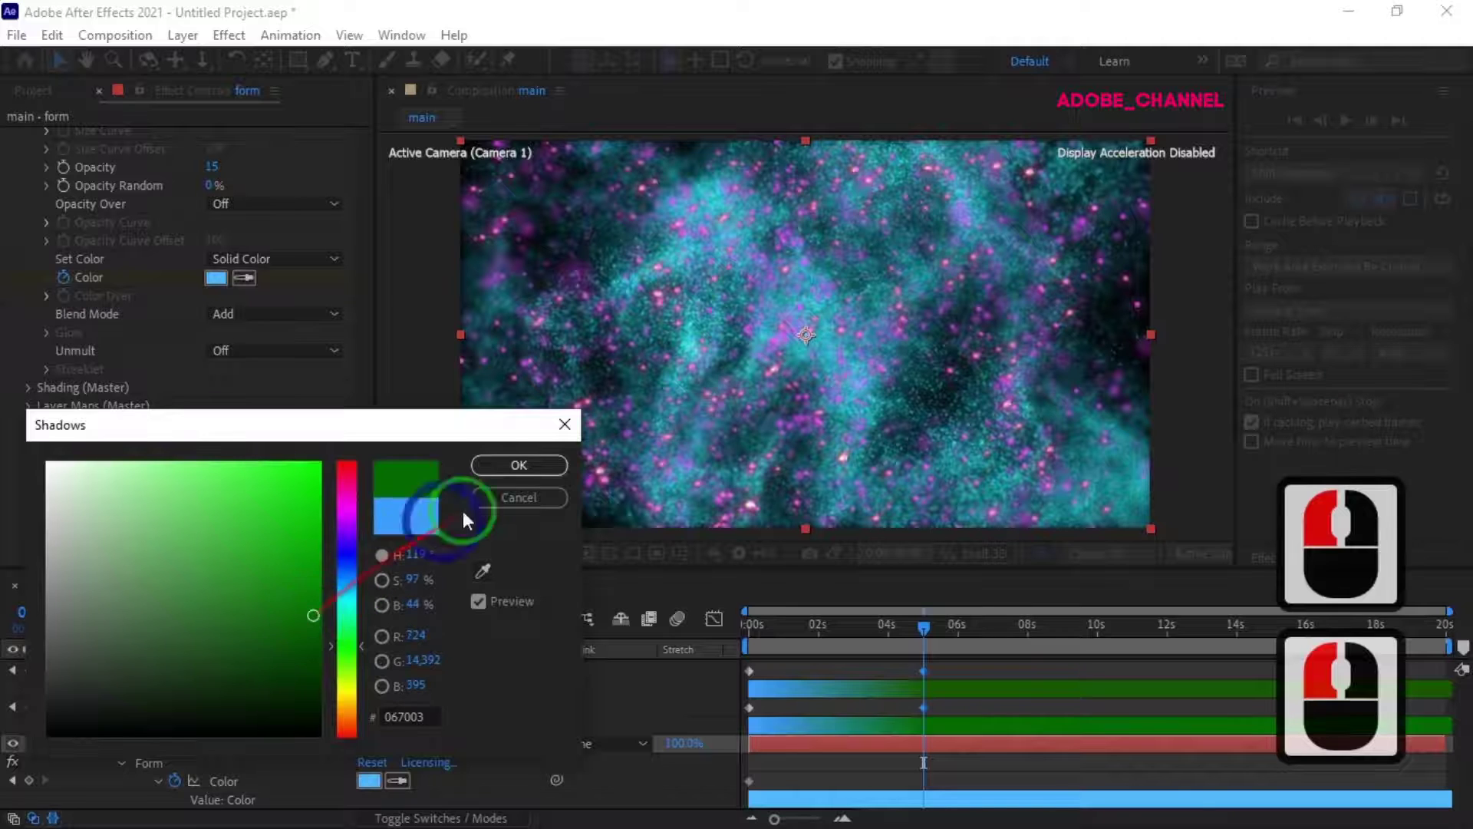
click(519, 465)
Step: Set the lower form layer's particle Color to dark green at 5 seconds
click(368, 780)
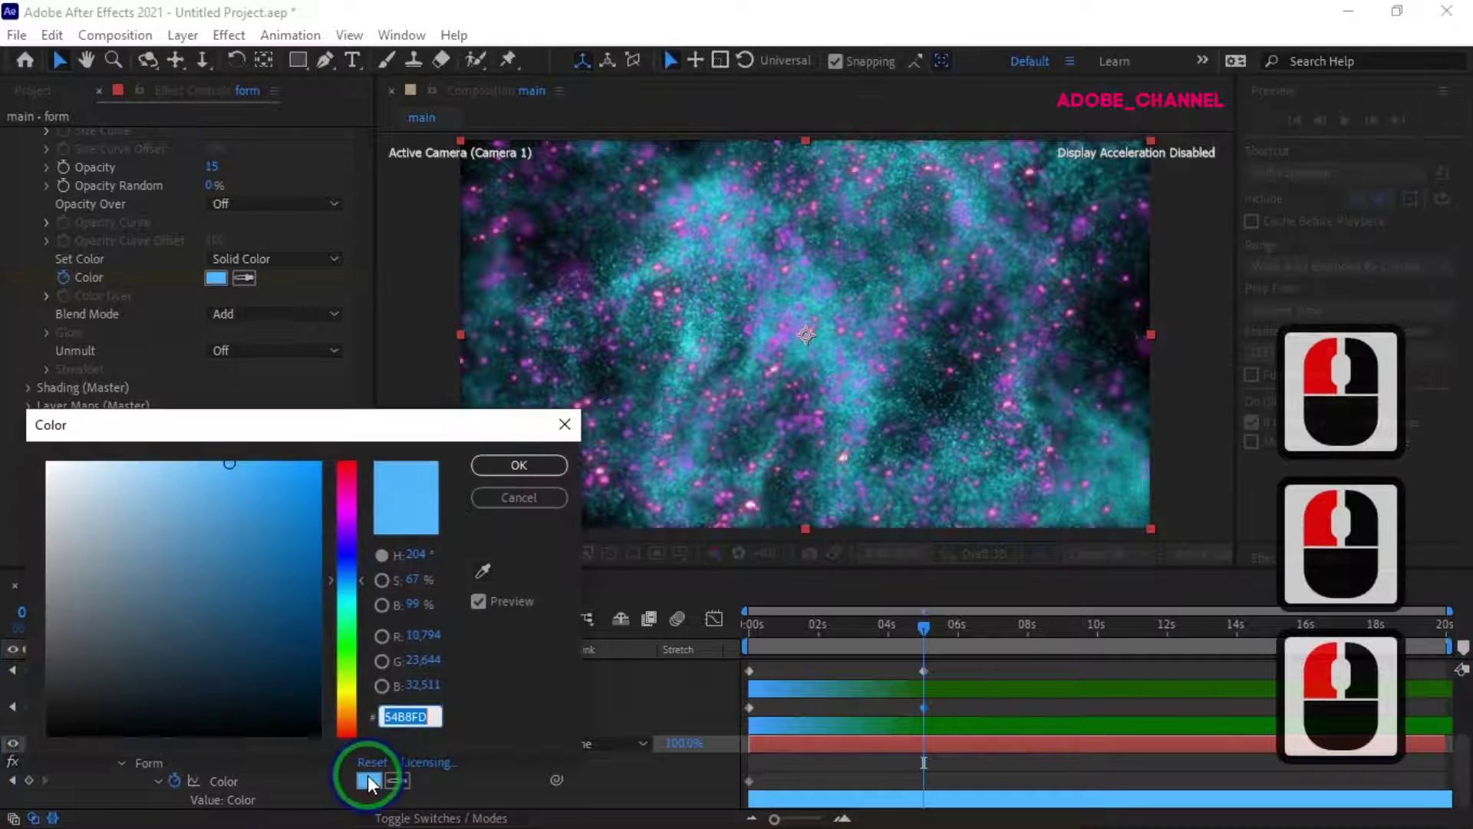
click(349, 649)
click(509, 467)
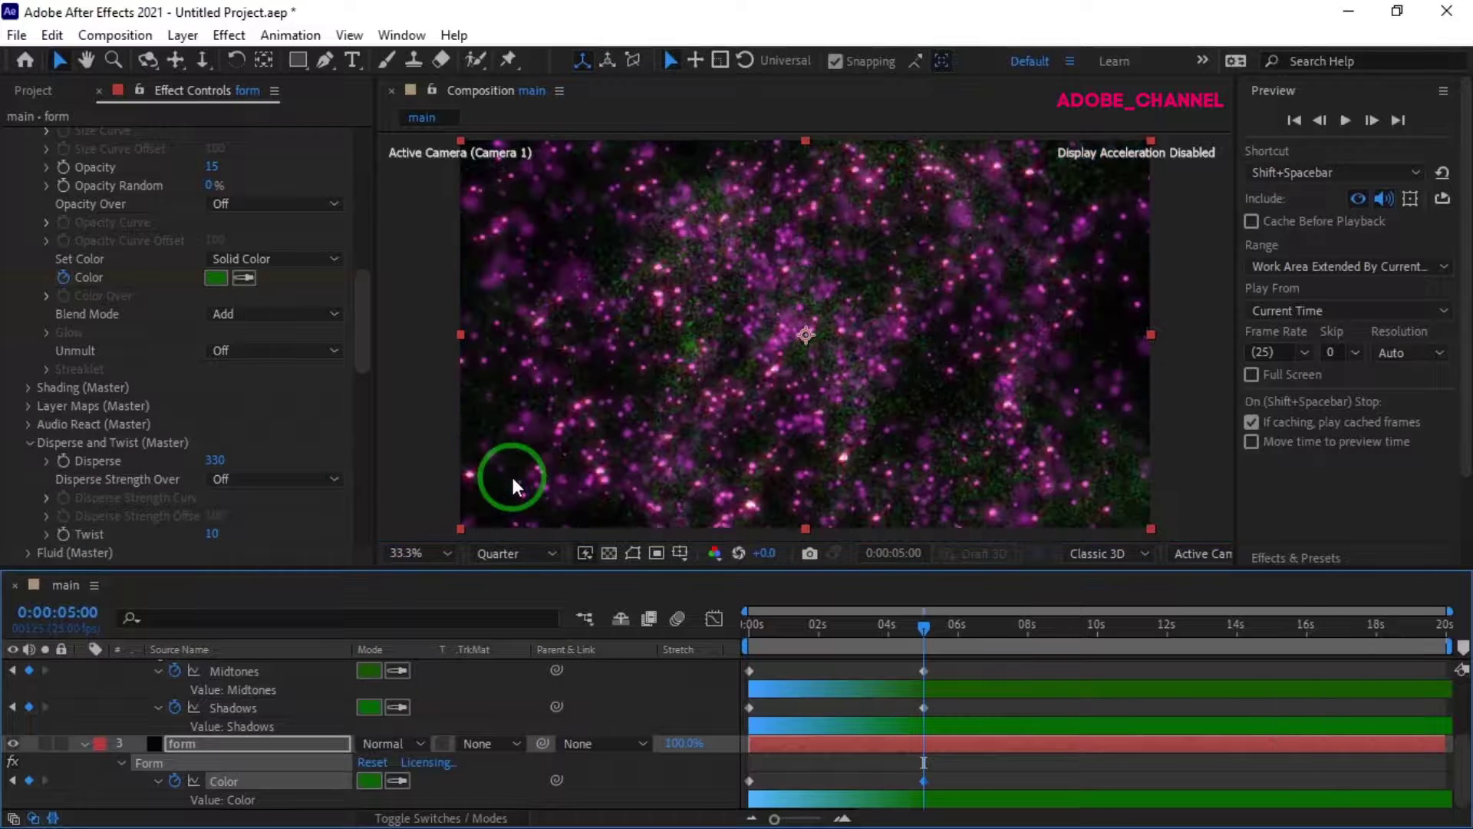
Step: Go to 10 seconds and set the upper form layer's particle Color to turquoise 49FAE3
click(66, 612)
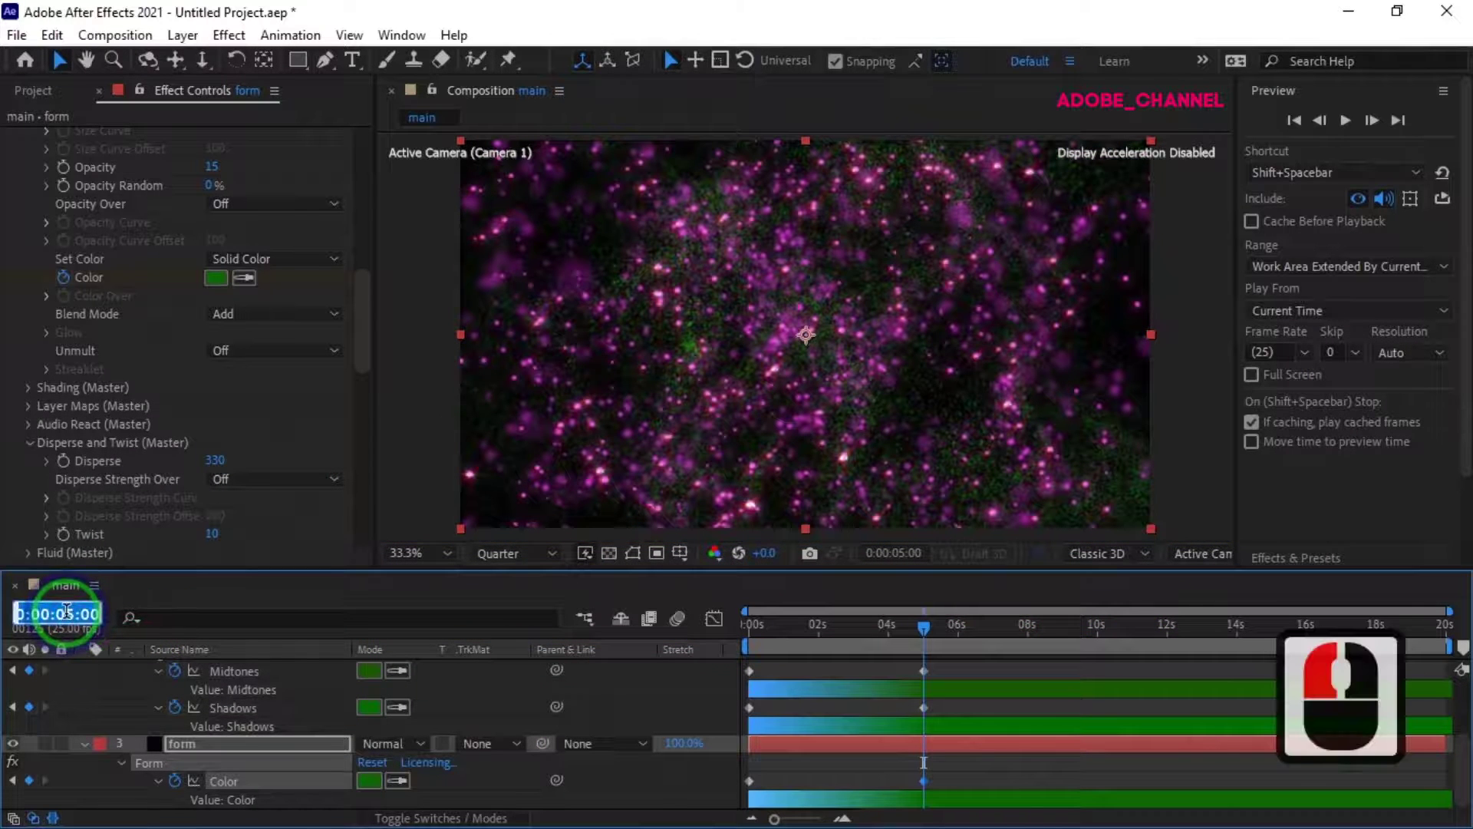
text(100)
key(Return)
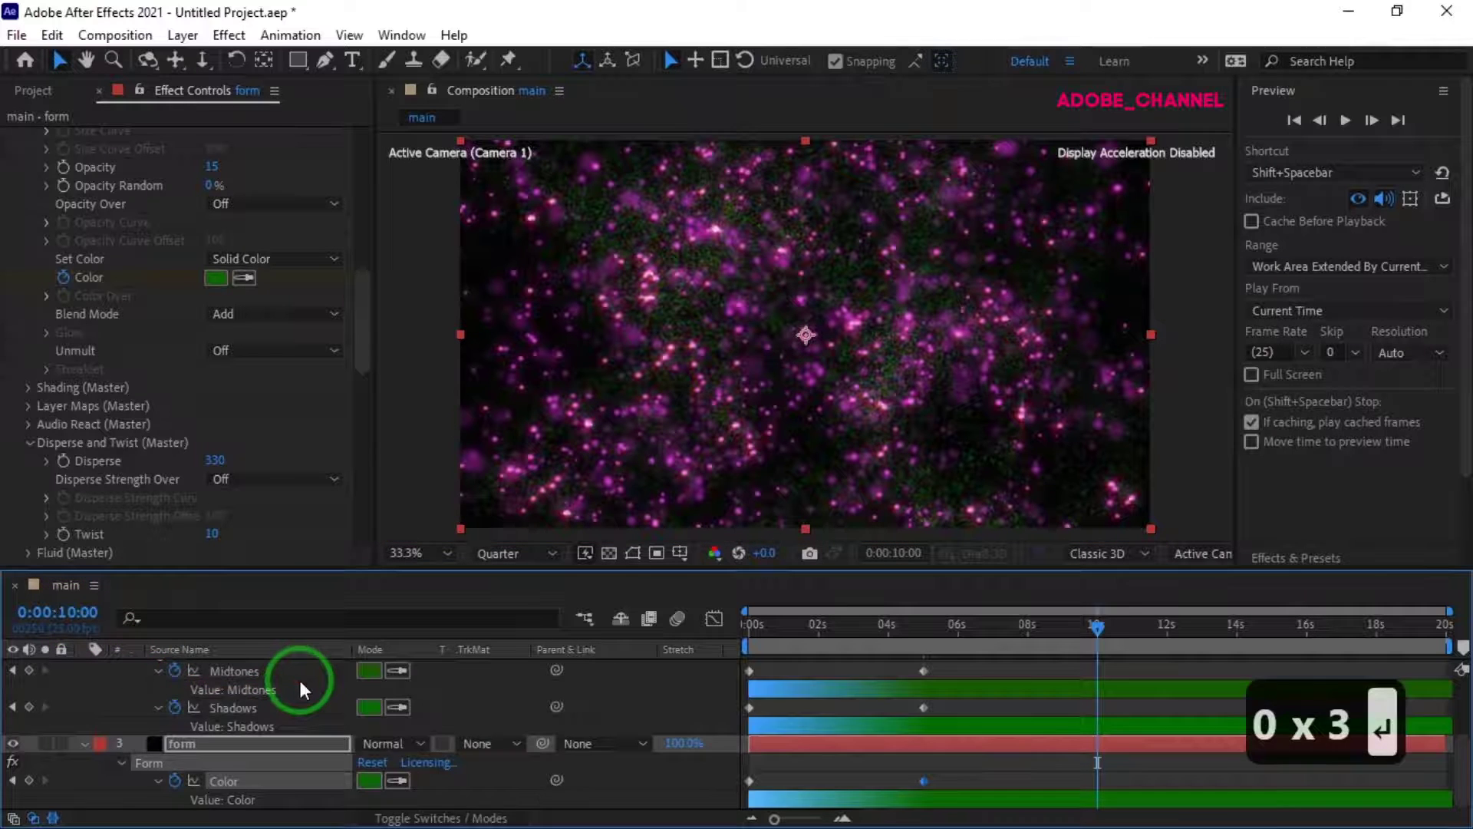
scroll(299, 679, up, 6)
click(367, 721)
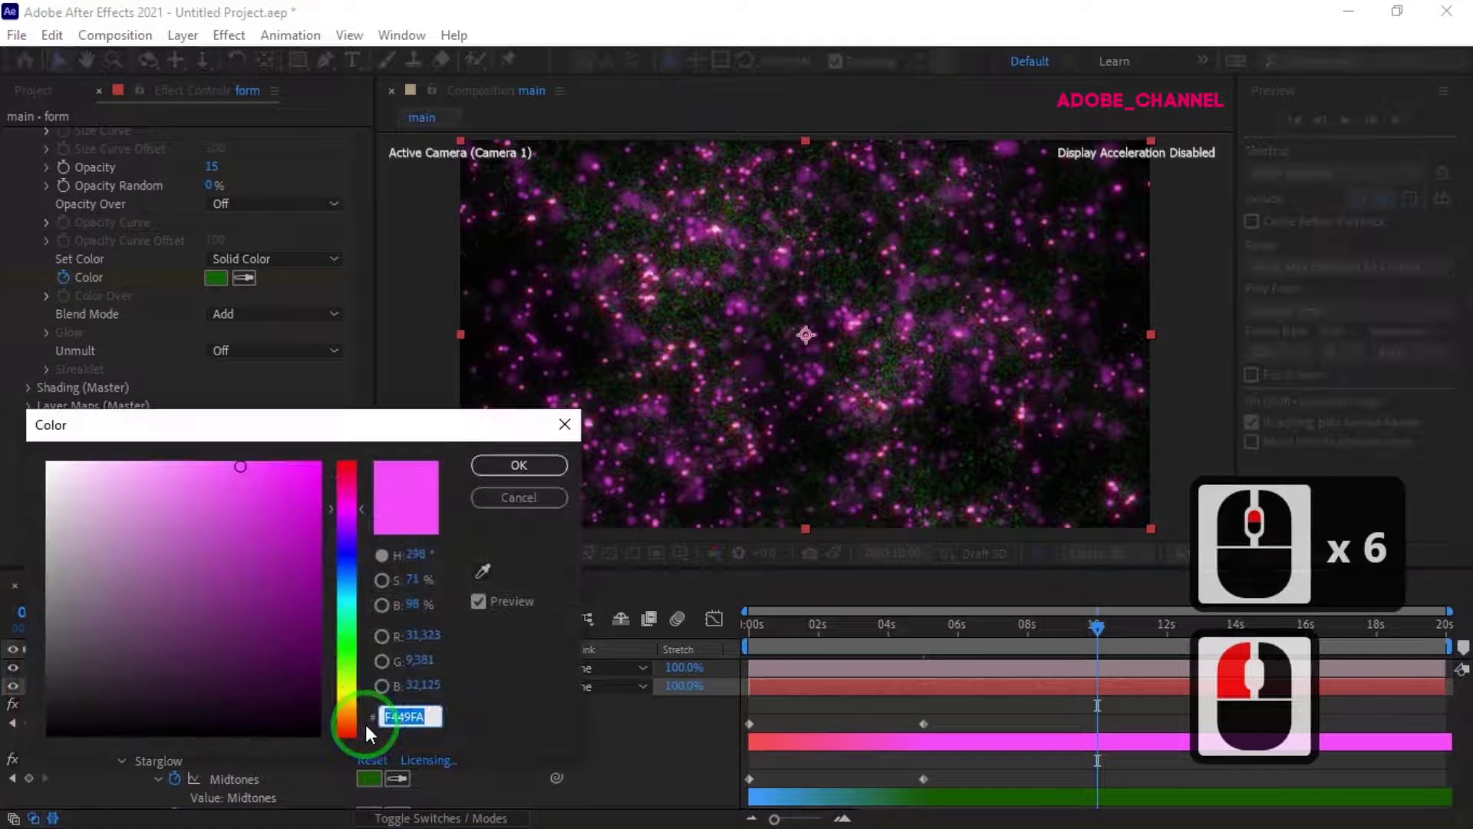
click(347, 605)
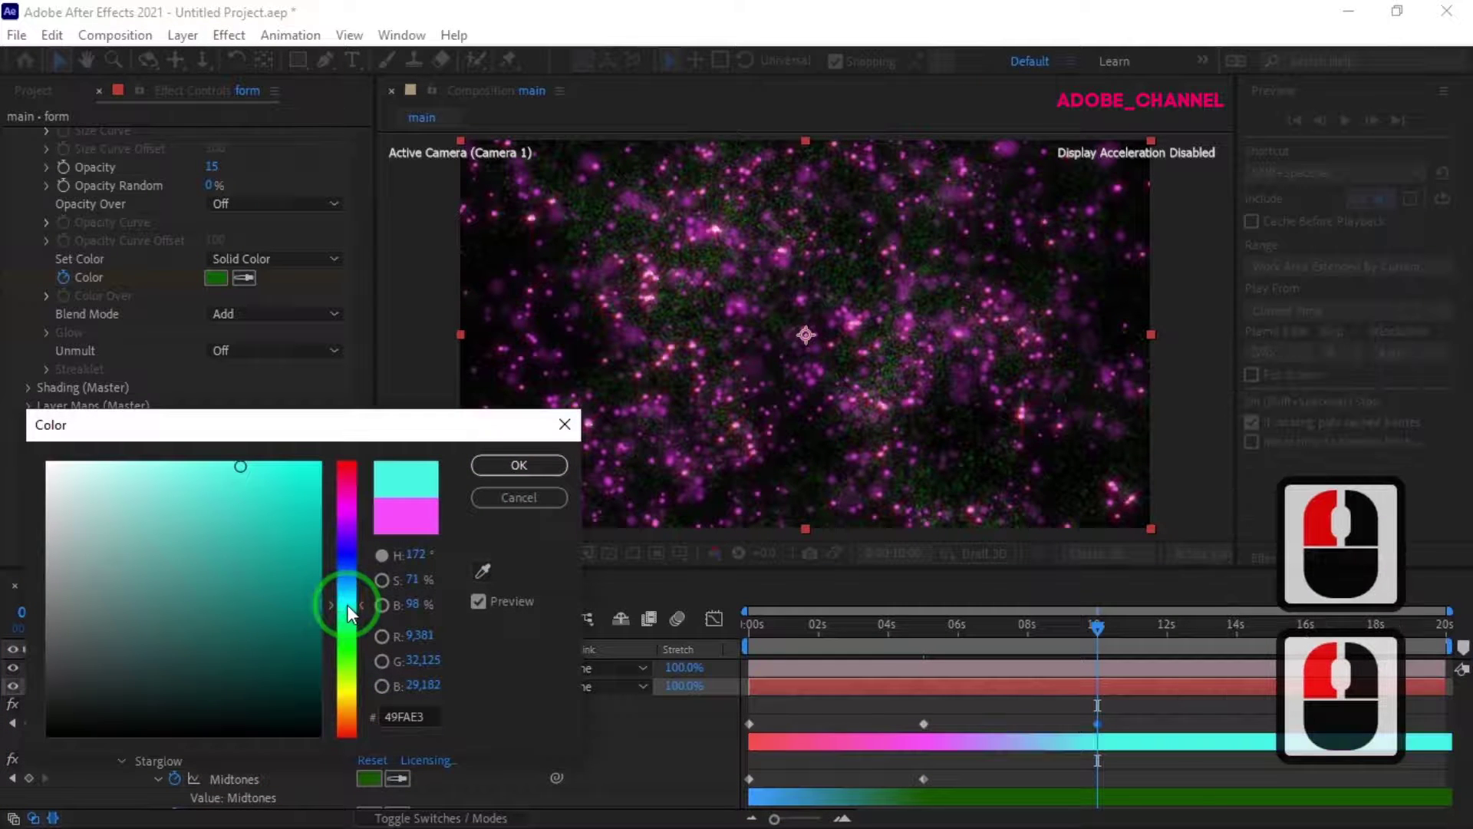
click(505, 469)
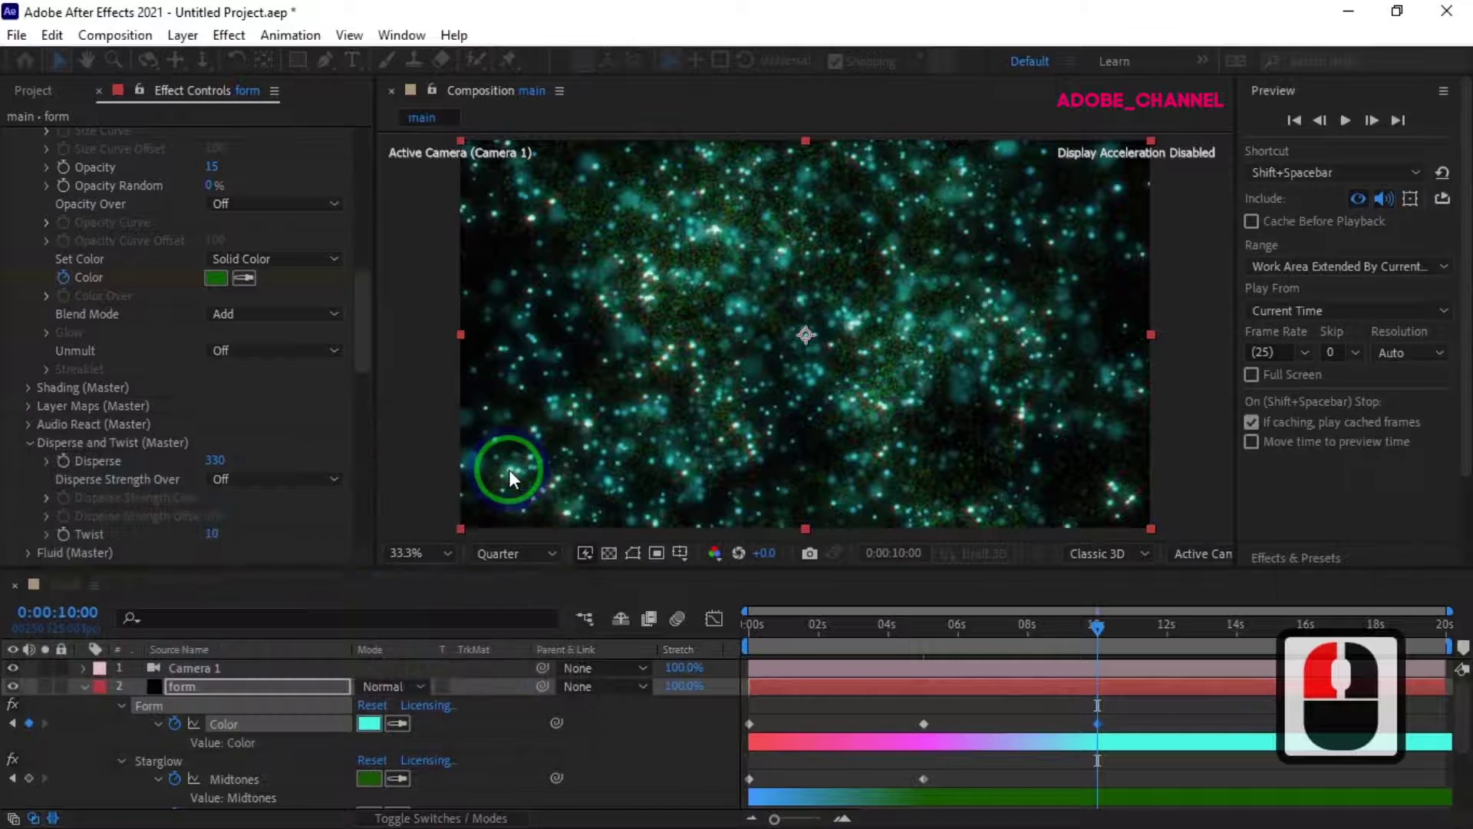
Step: Set the upper form layer's Starglow Midtones to dark red 960513 at 10 seconds, copying the hex code
scroll(378, 735, down, 3)
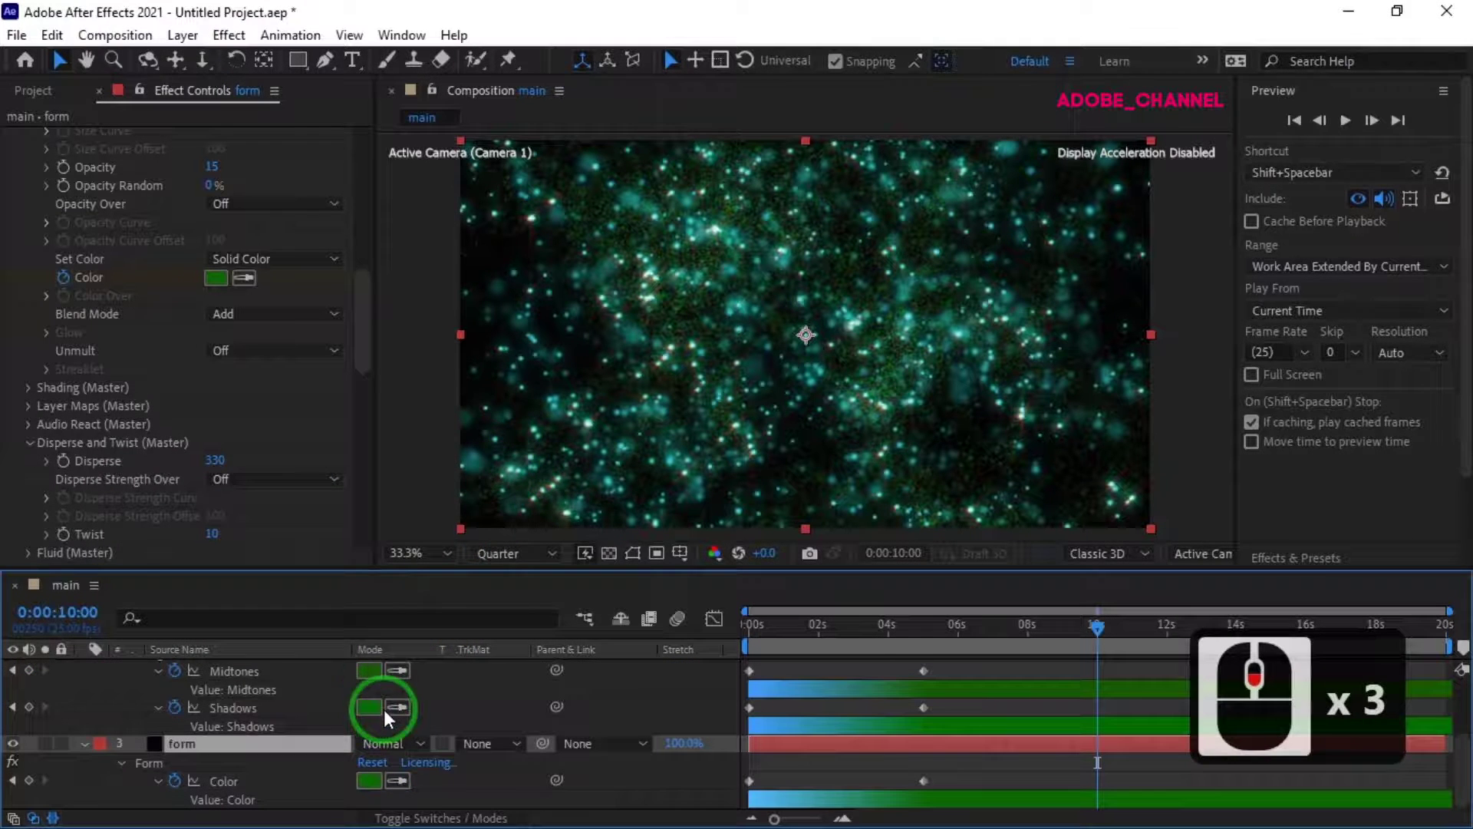
click(370, 673)
click(346, 465)
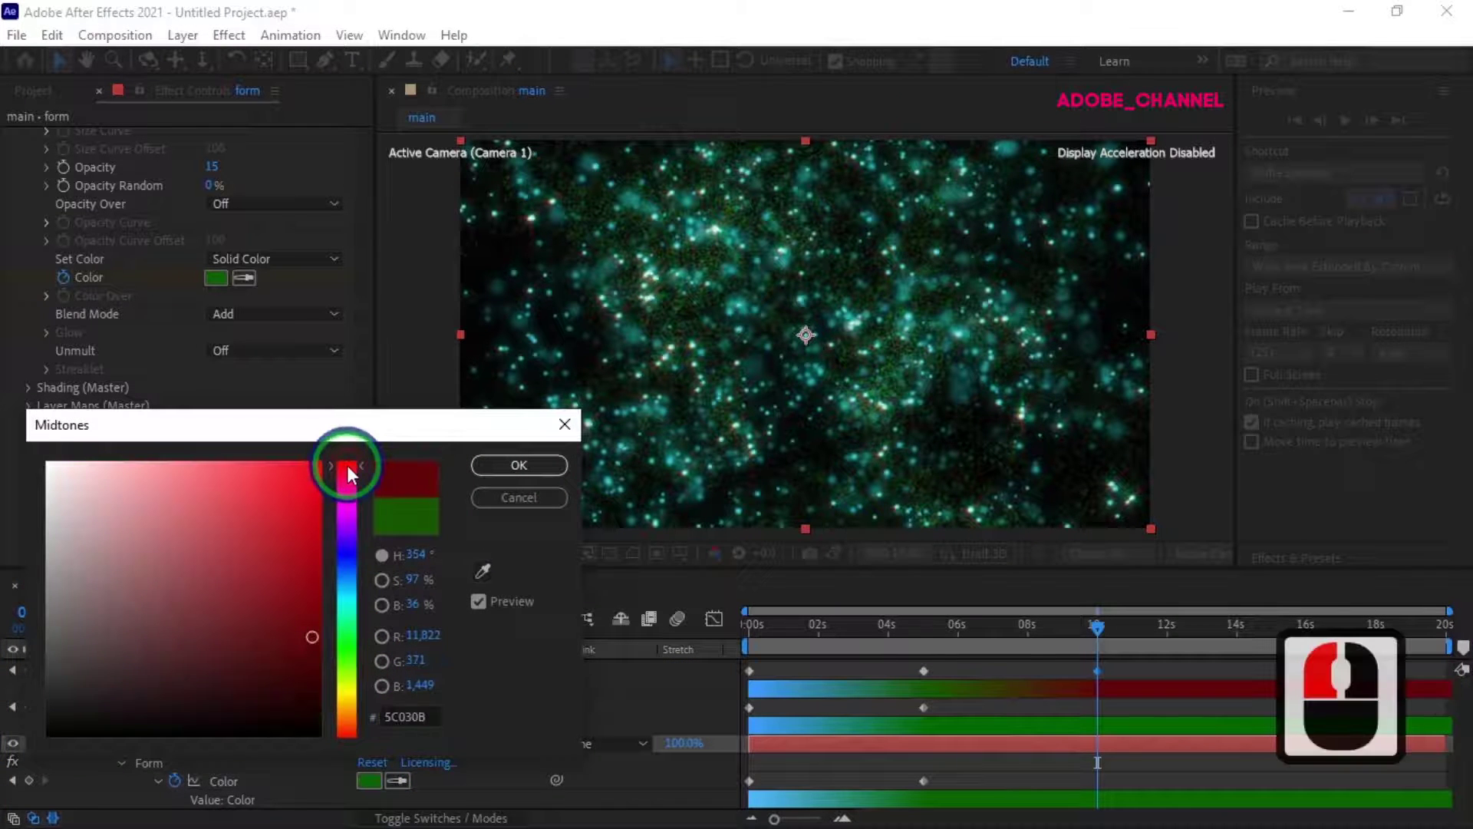
click(311, 574)
click(415, 725)
right_click(411, 718)
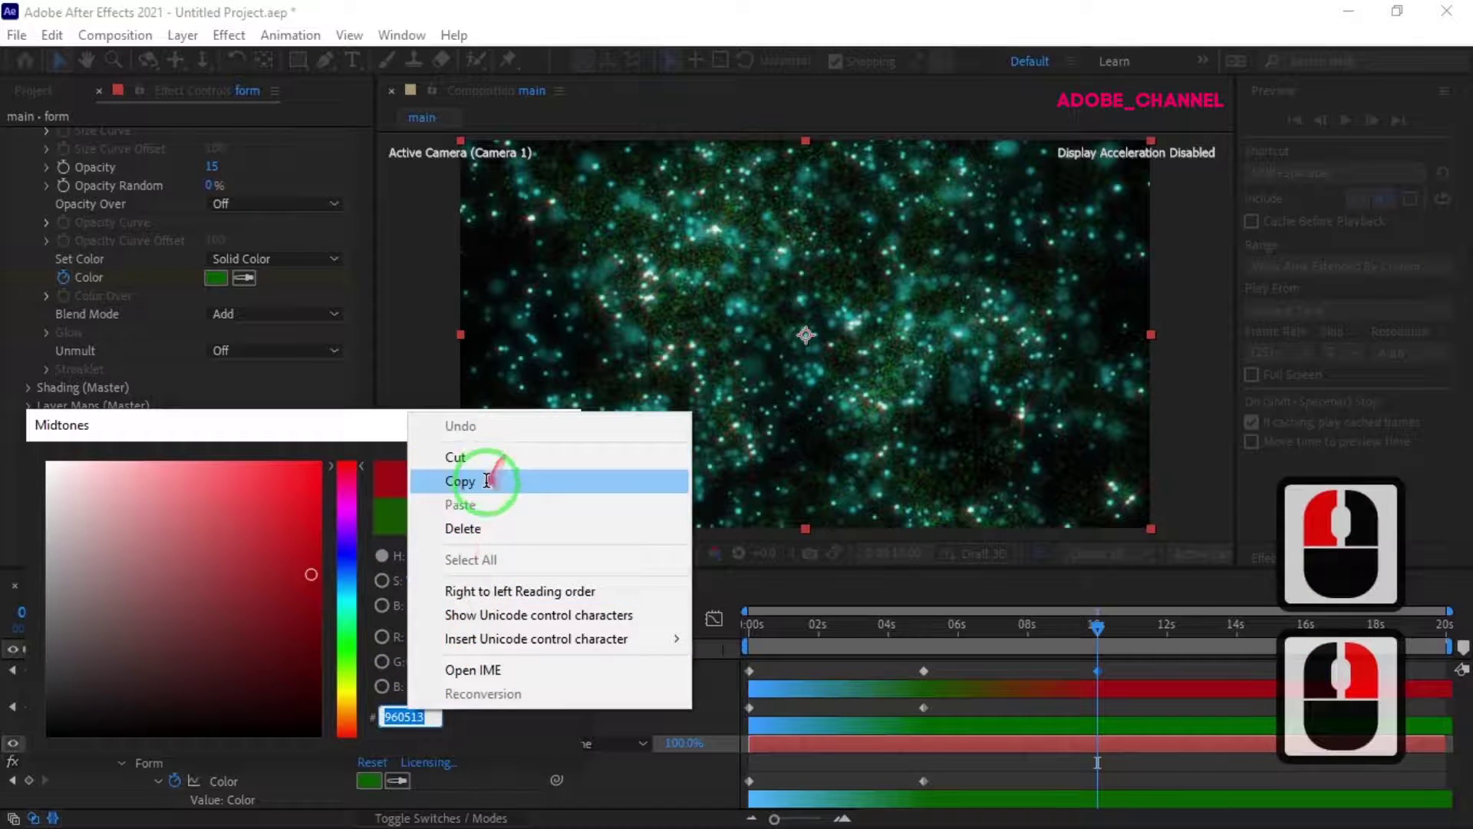
click(487, 481)
click(499, 466)
Step: Set the upper form layer's Starglow Shadows to dark red 960513 at 10 seconds, using the copied hex code
click(369, 706)
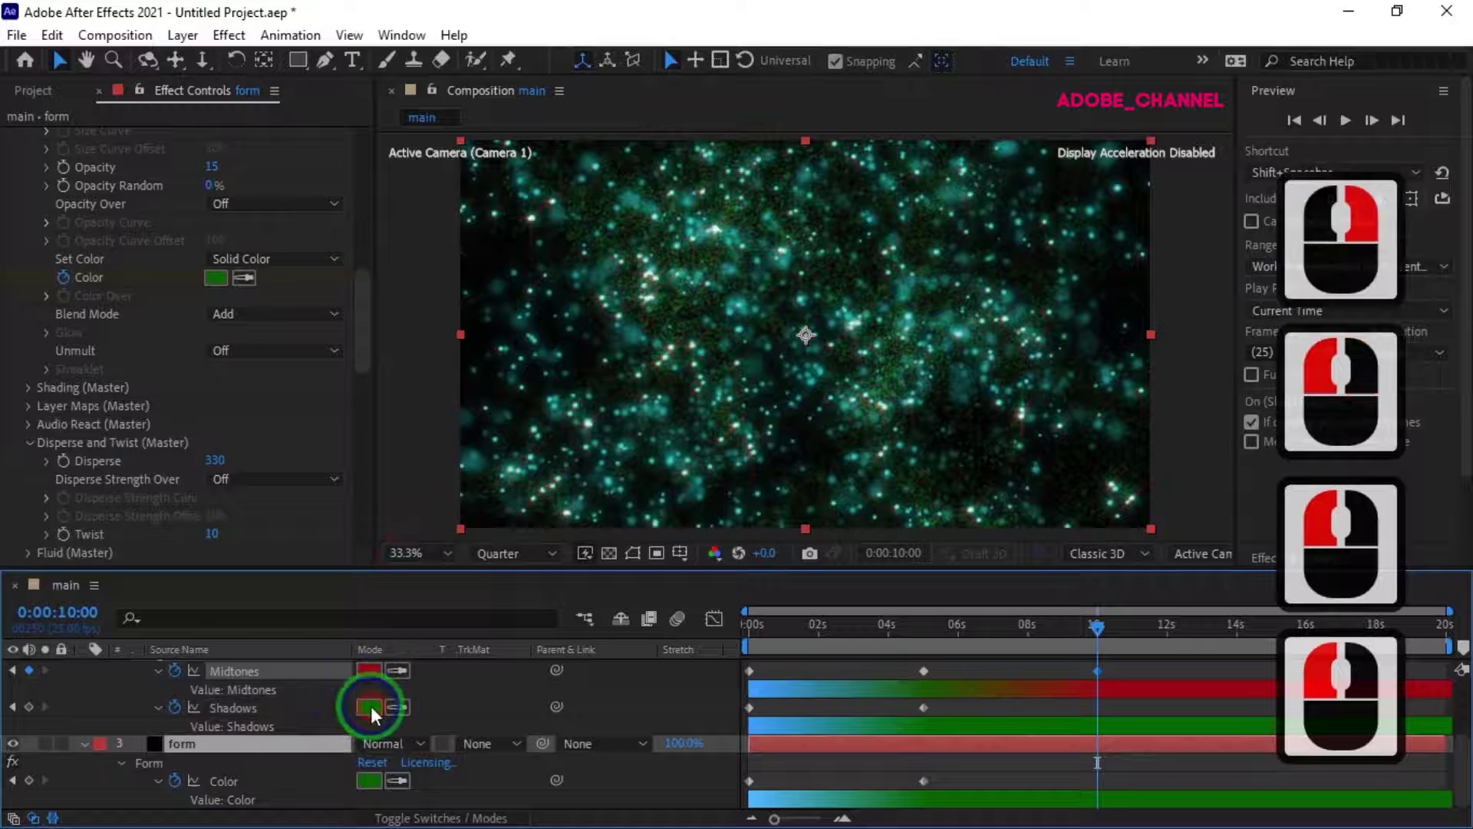
click(411, 717)
right_click(406, 718)
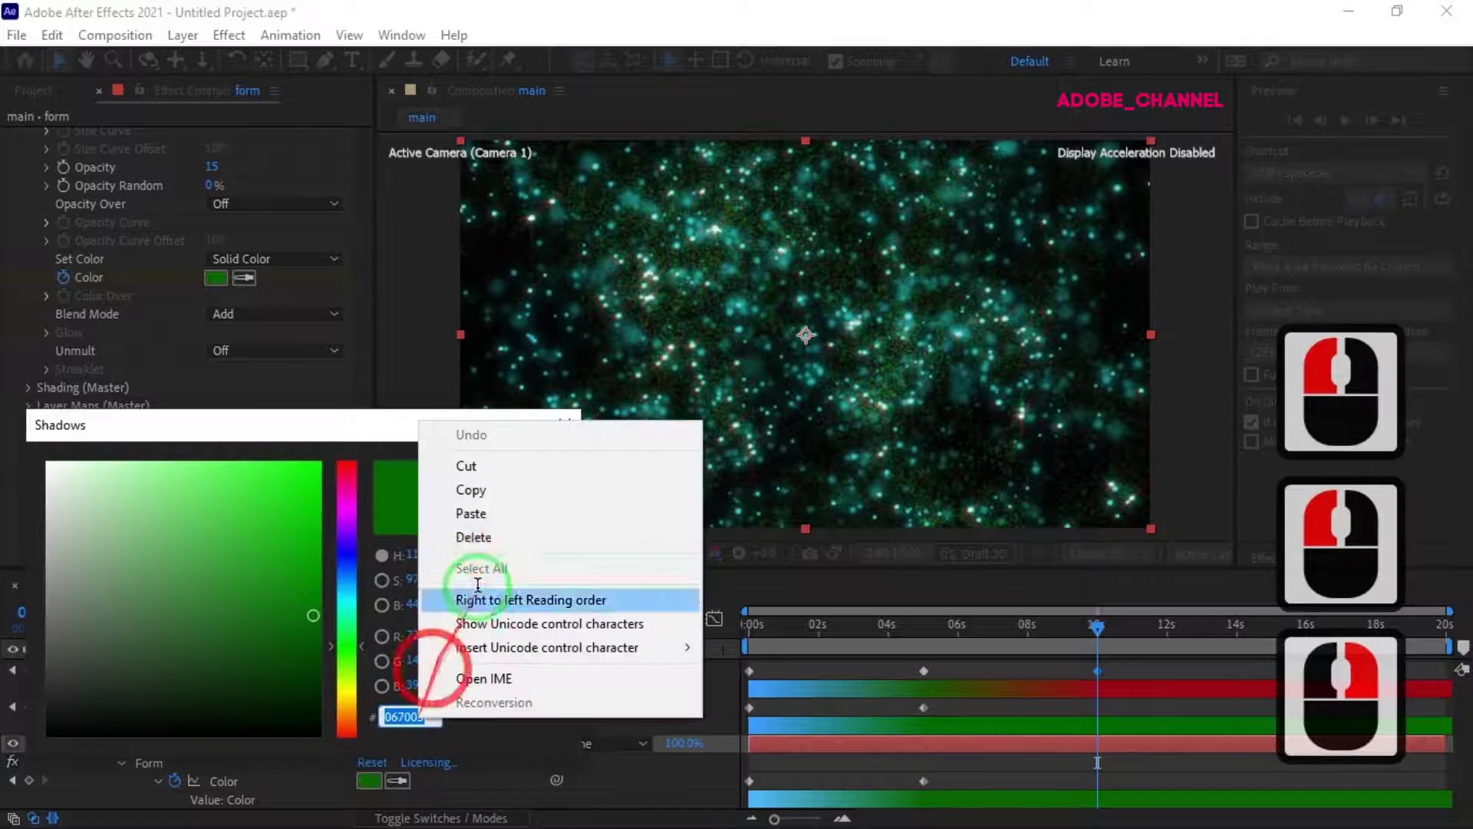
click(481, 515)
click(514, 464)
Step: Set the lower form layer's particle Color to the same dark red 960513 at 10 seconds
double_click(365, 747)
click(369, 775)
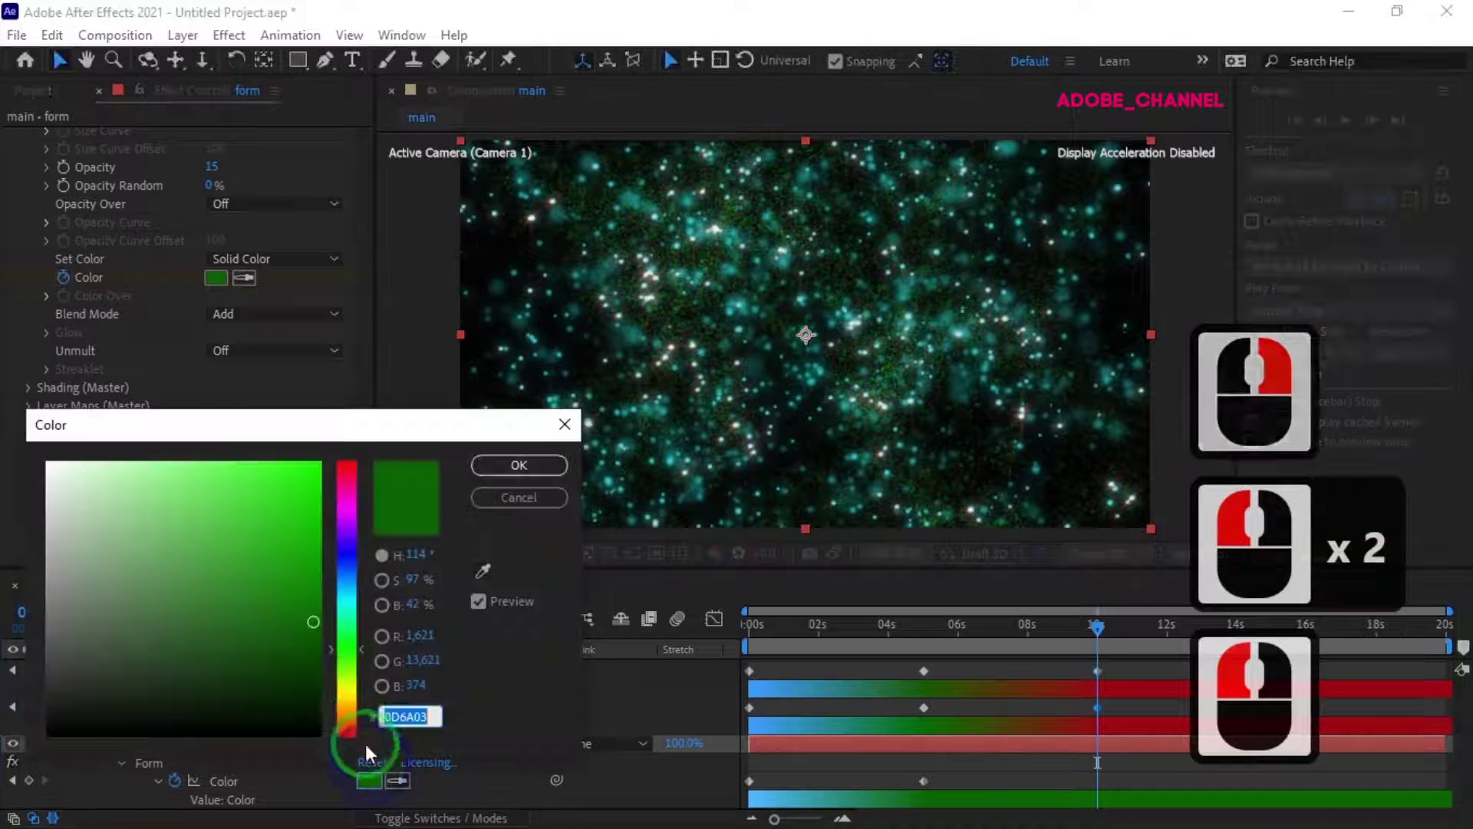
right_click(408, 713)
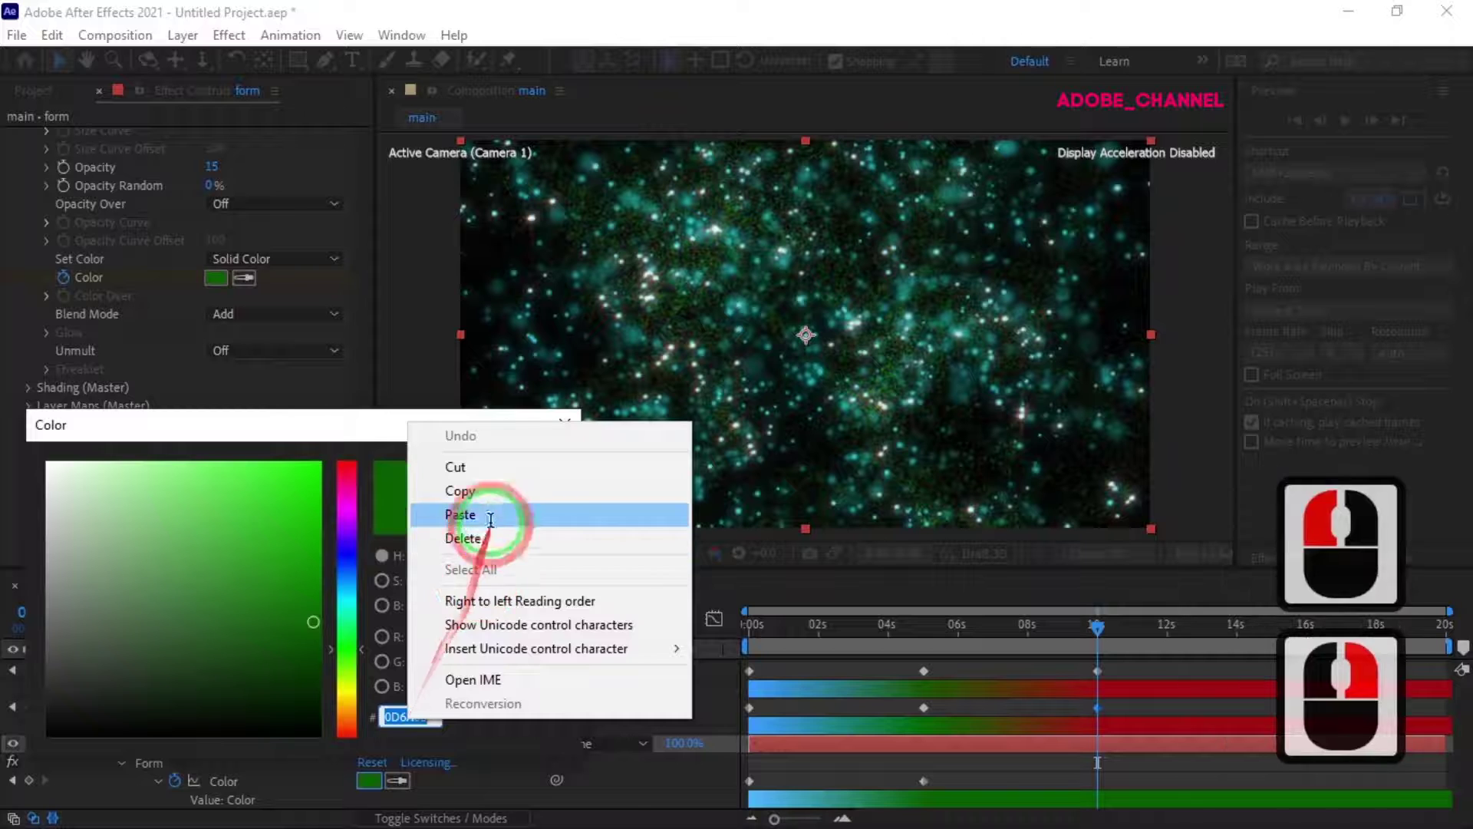
click(483, 510)
click(532, 466)
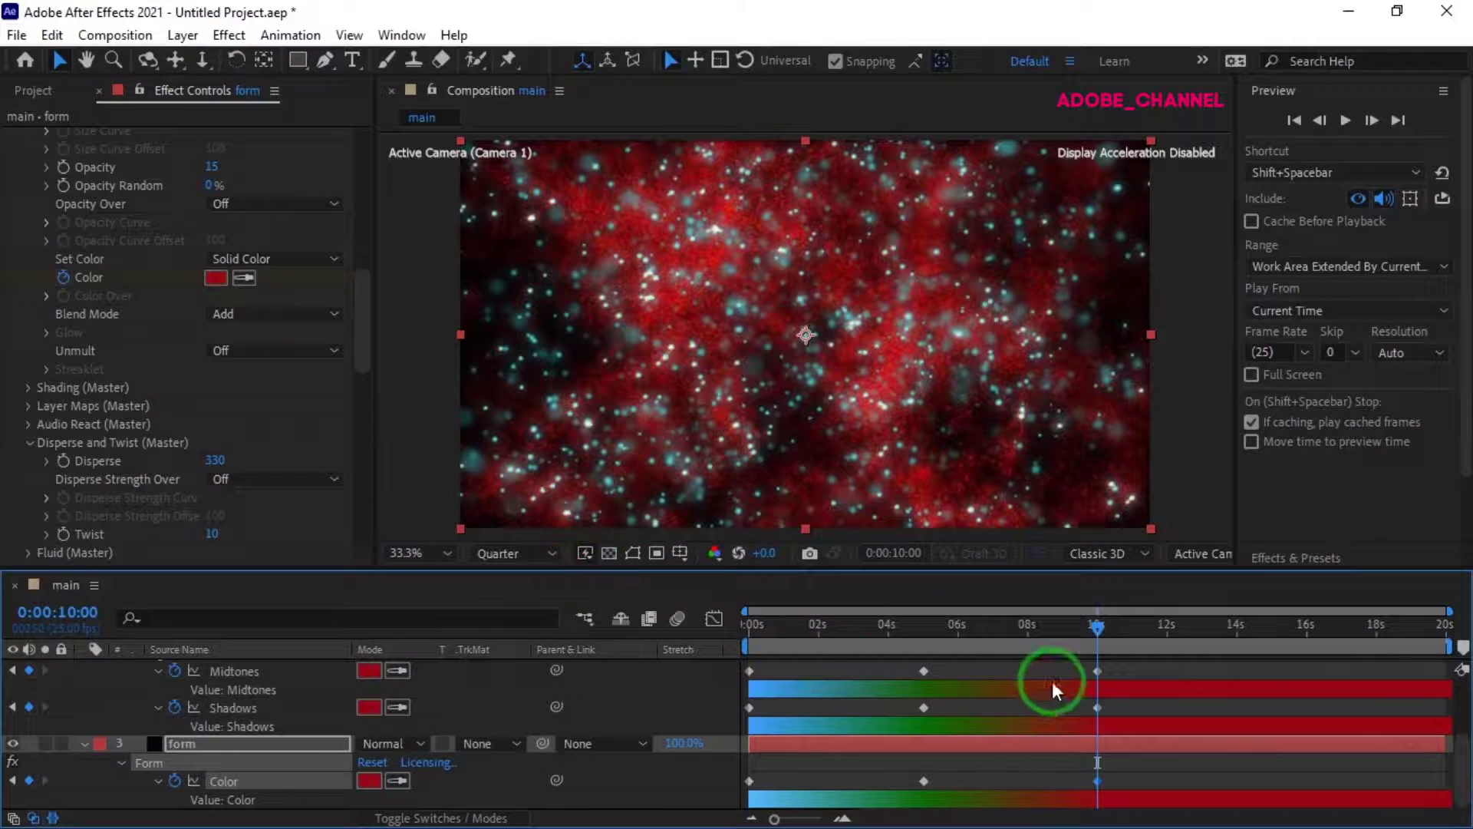
Step: Go to 15 seconds and set the upper form layer's particle Color to yellow FAF449
click(67, 614)
text(15)
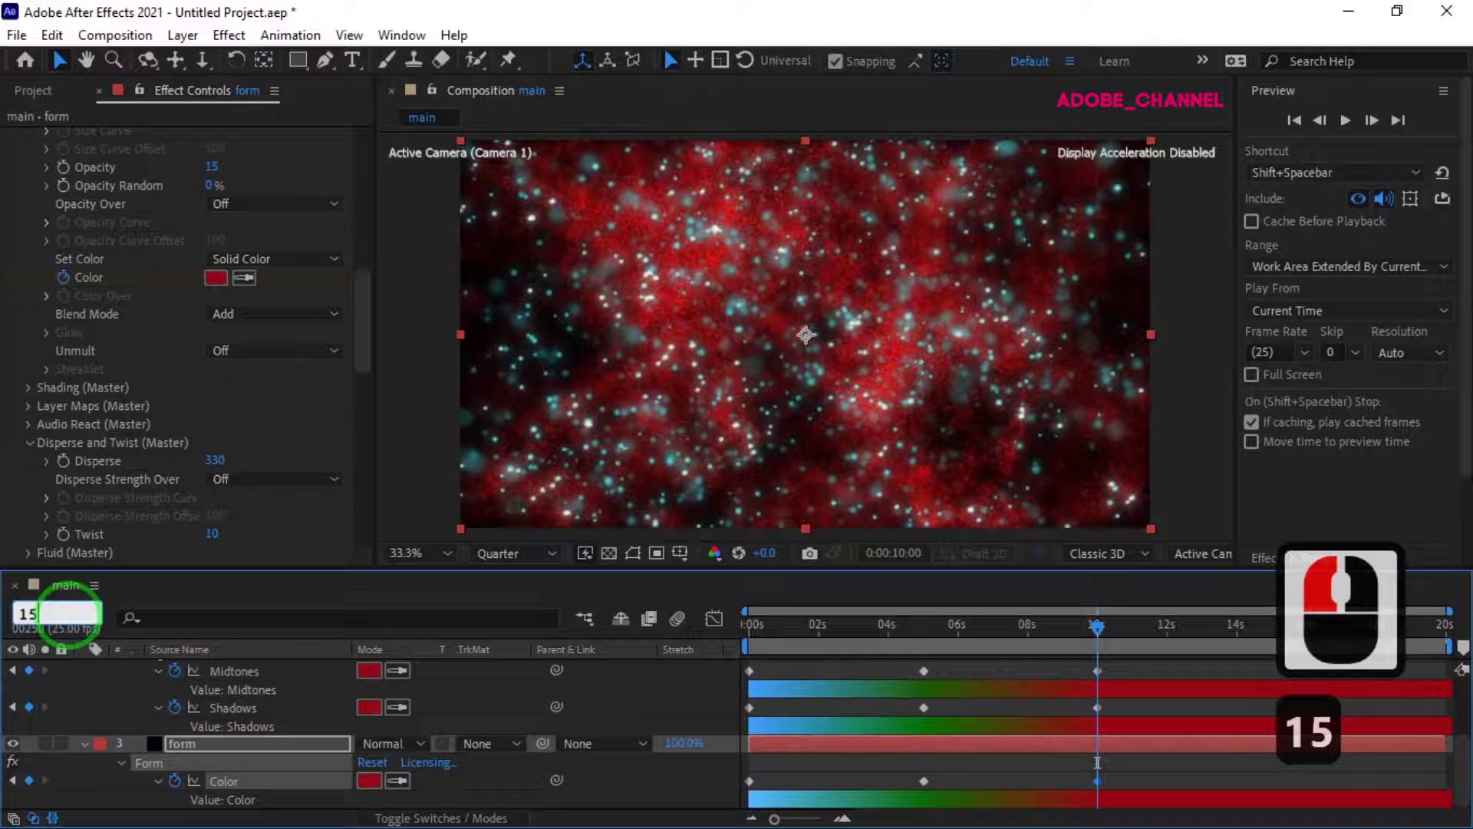
text(:00)
key(Return)
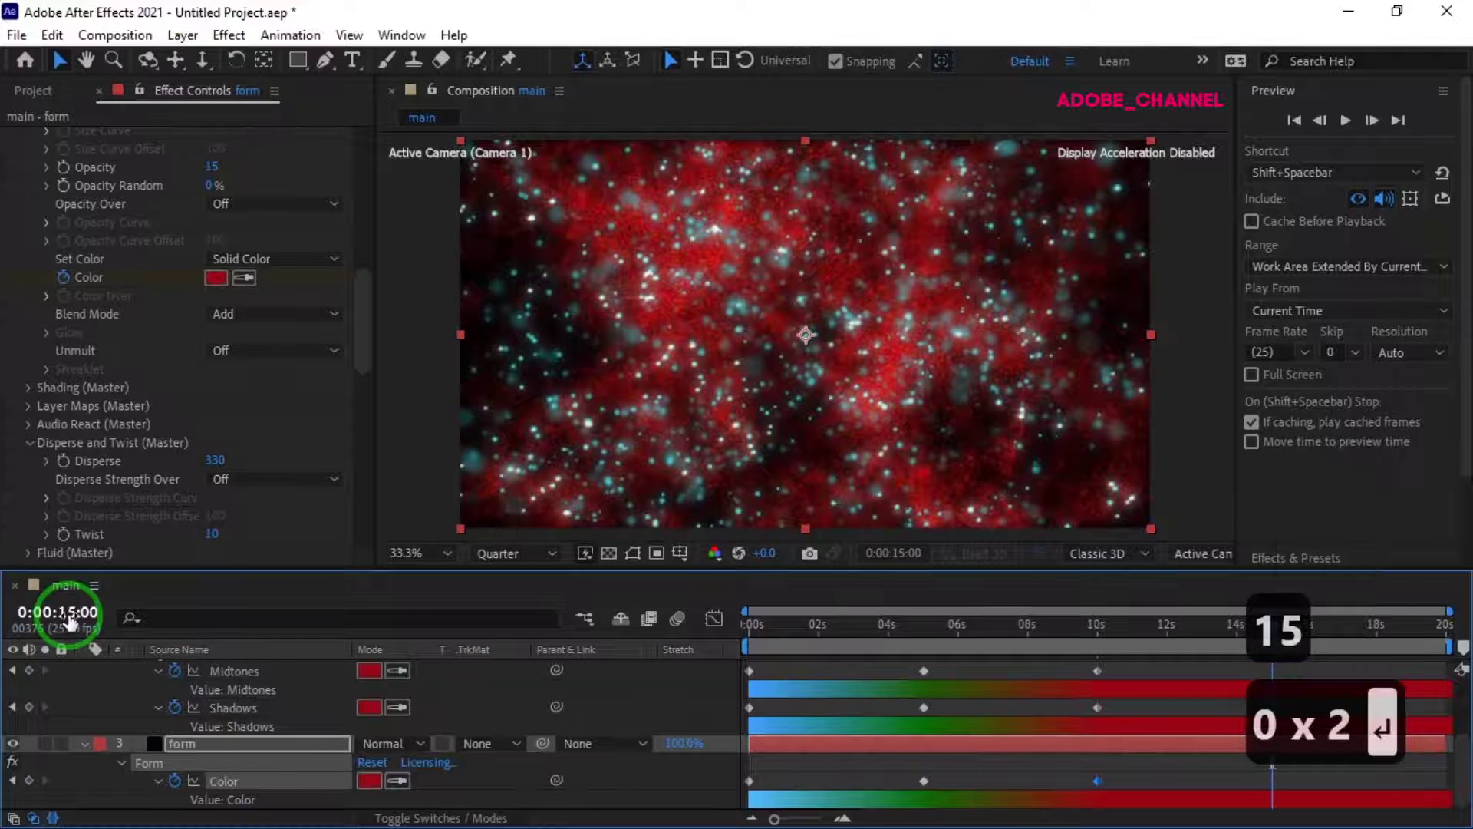
scroll(347, 709, up, 3)
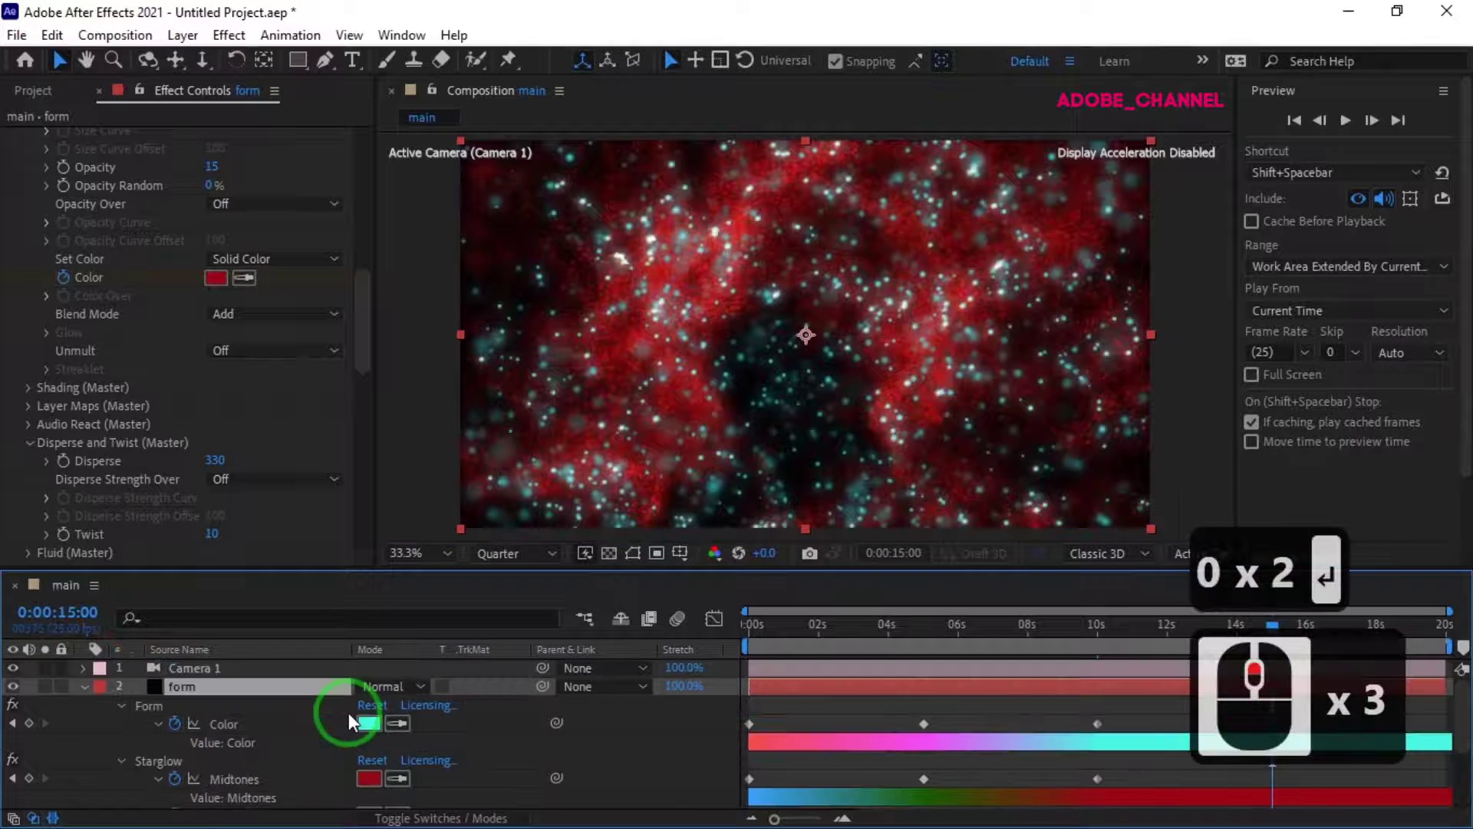
click(378, 721)
click(347, 693)
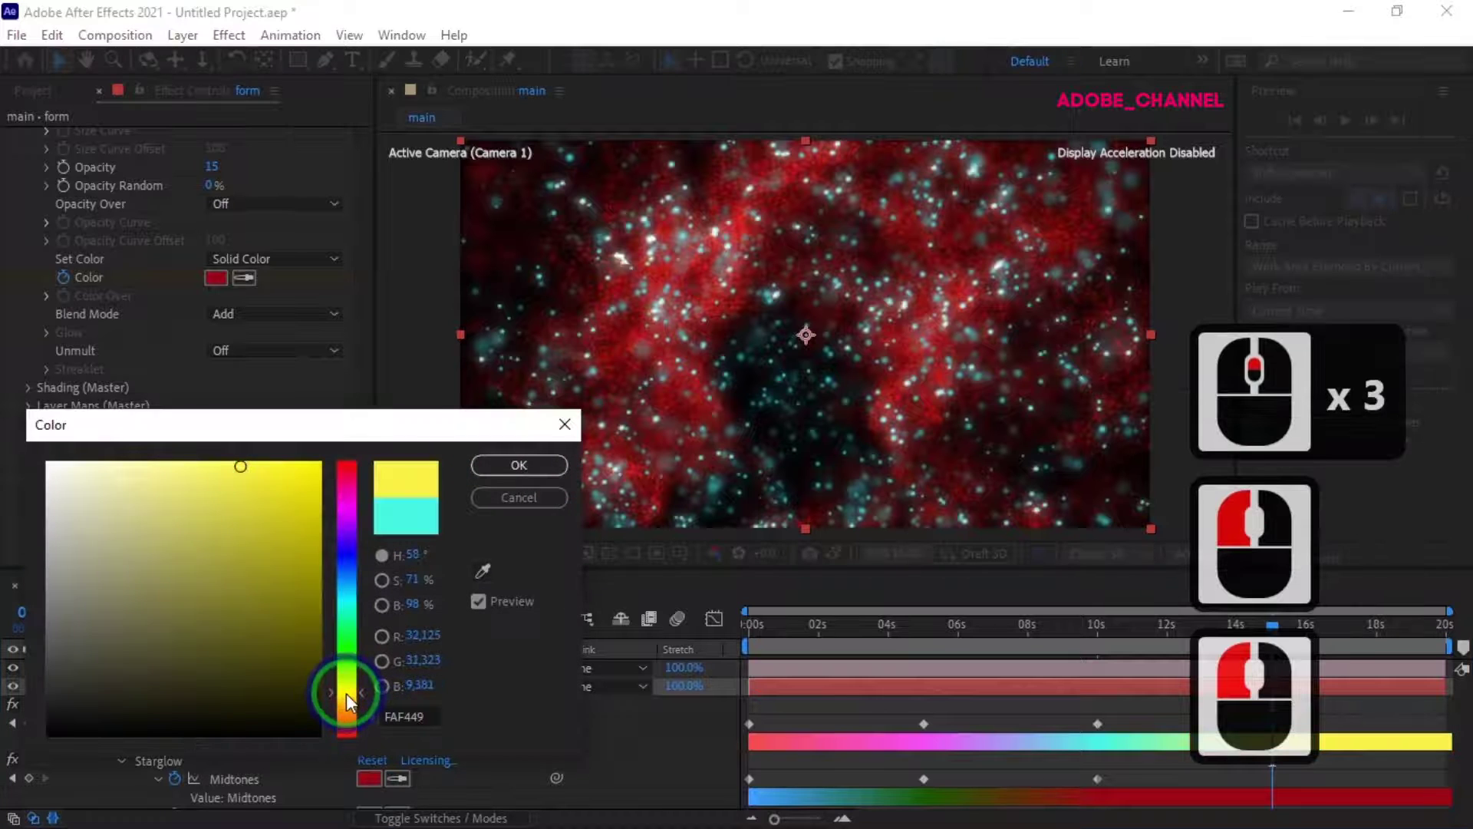
click(491, 466)
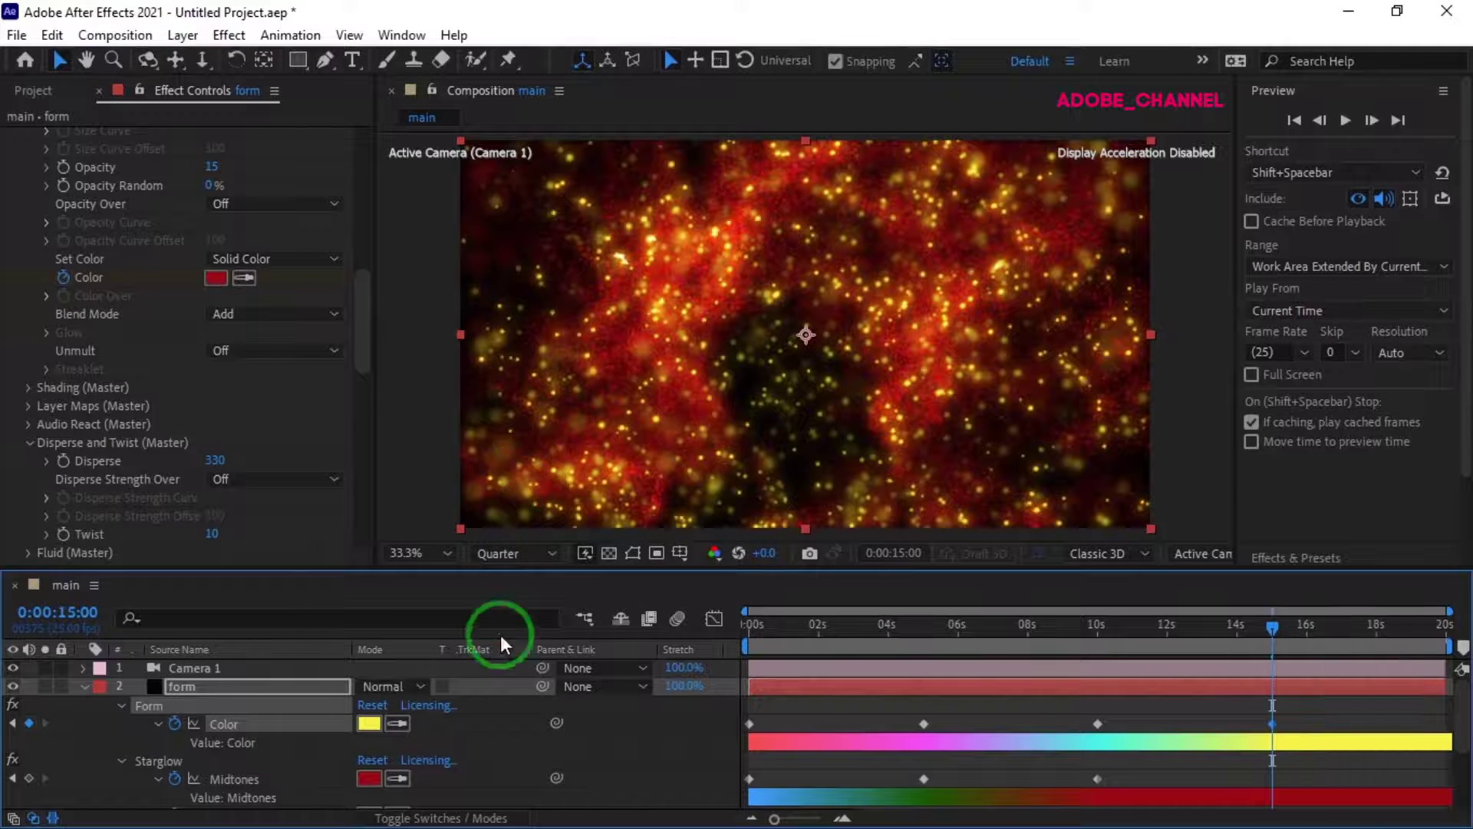
Step: Set the upper form layer's Starglow Midtones to blue 0D0DC8 at 15 seconds, copying the hex code
click(378, 775)
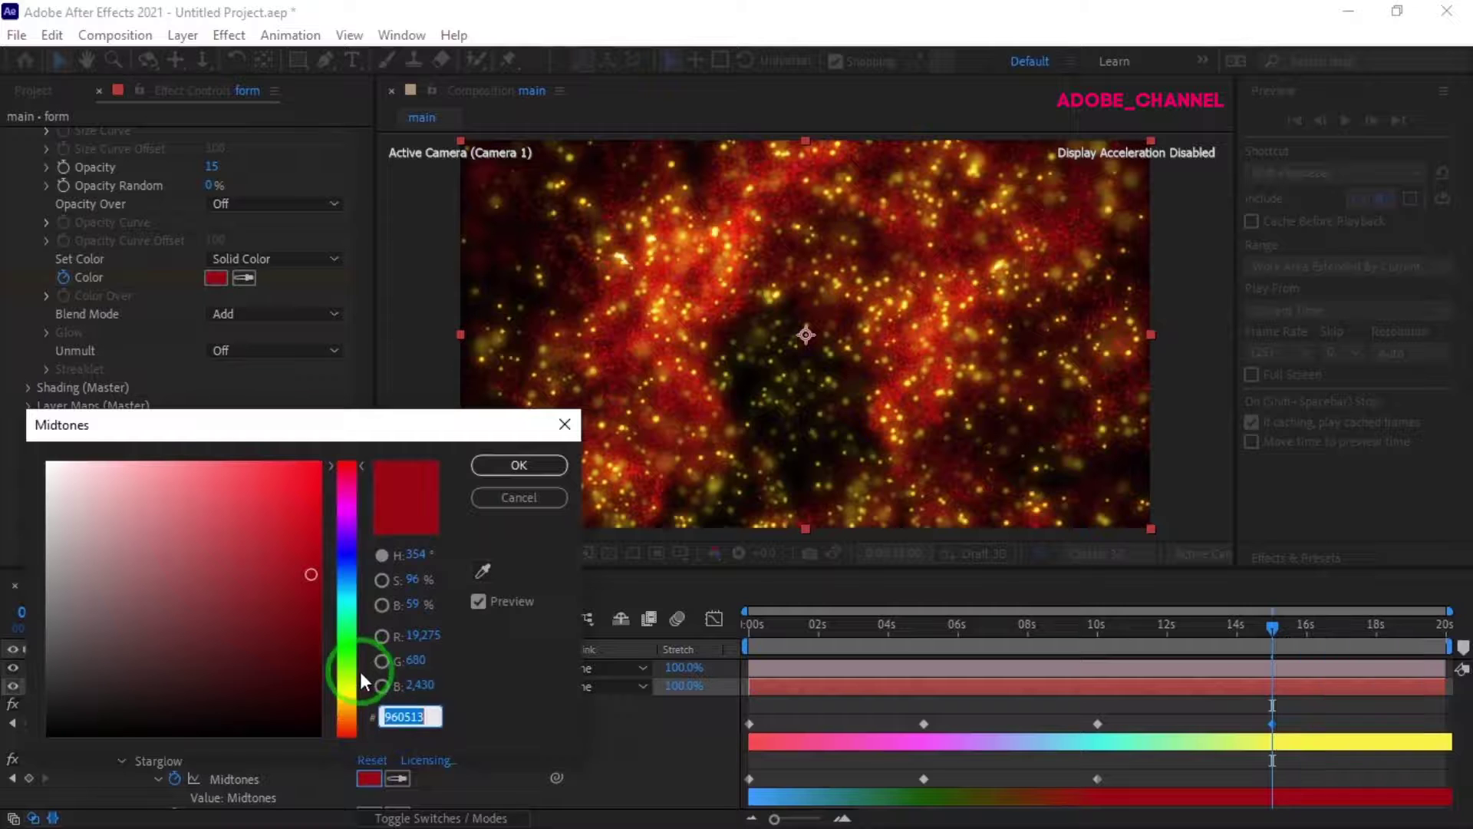
click(345, 553)
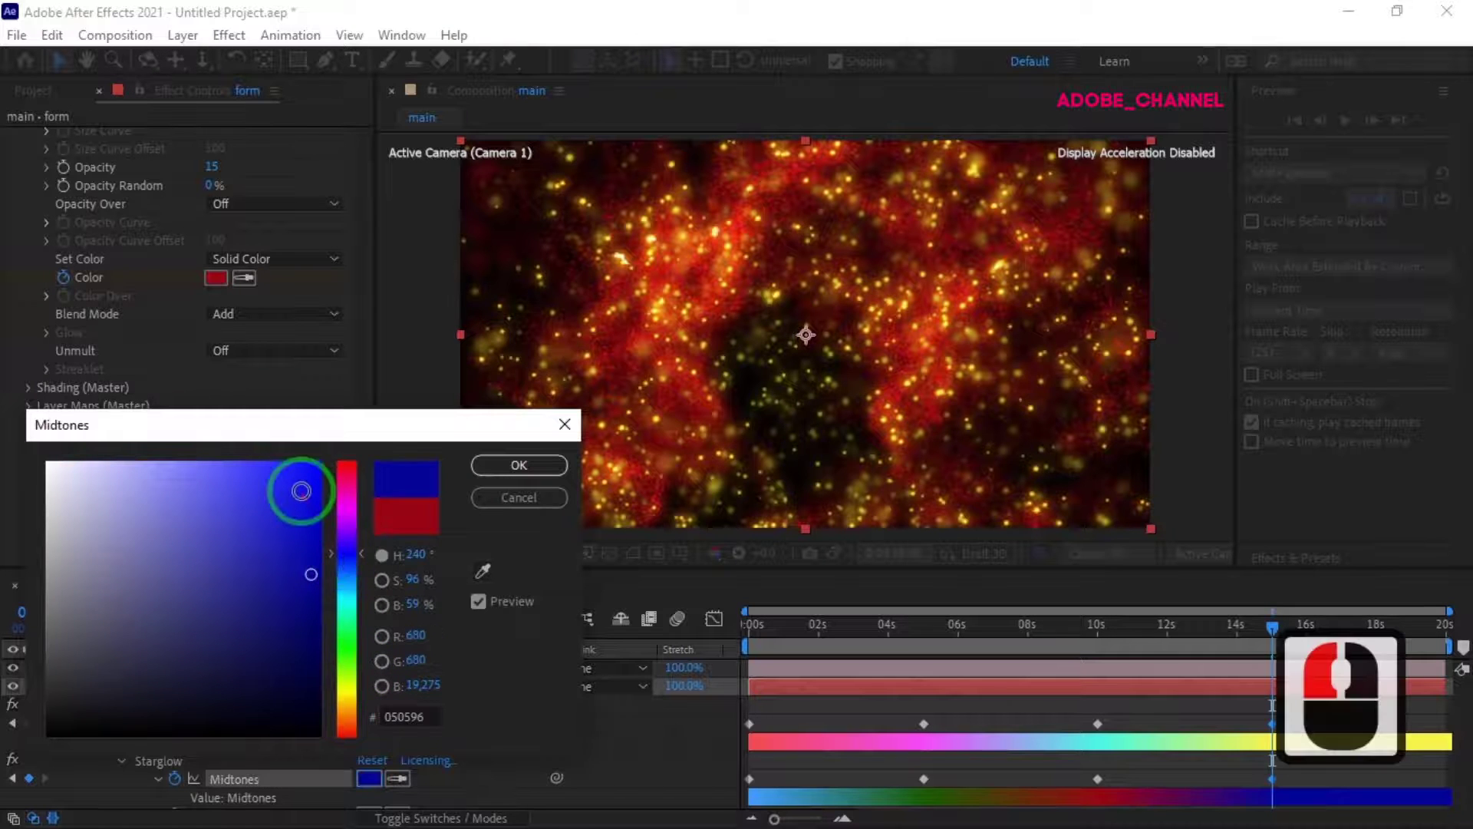
click(303, 520)
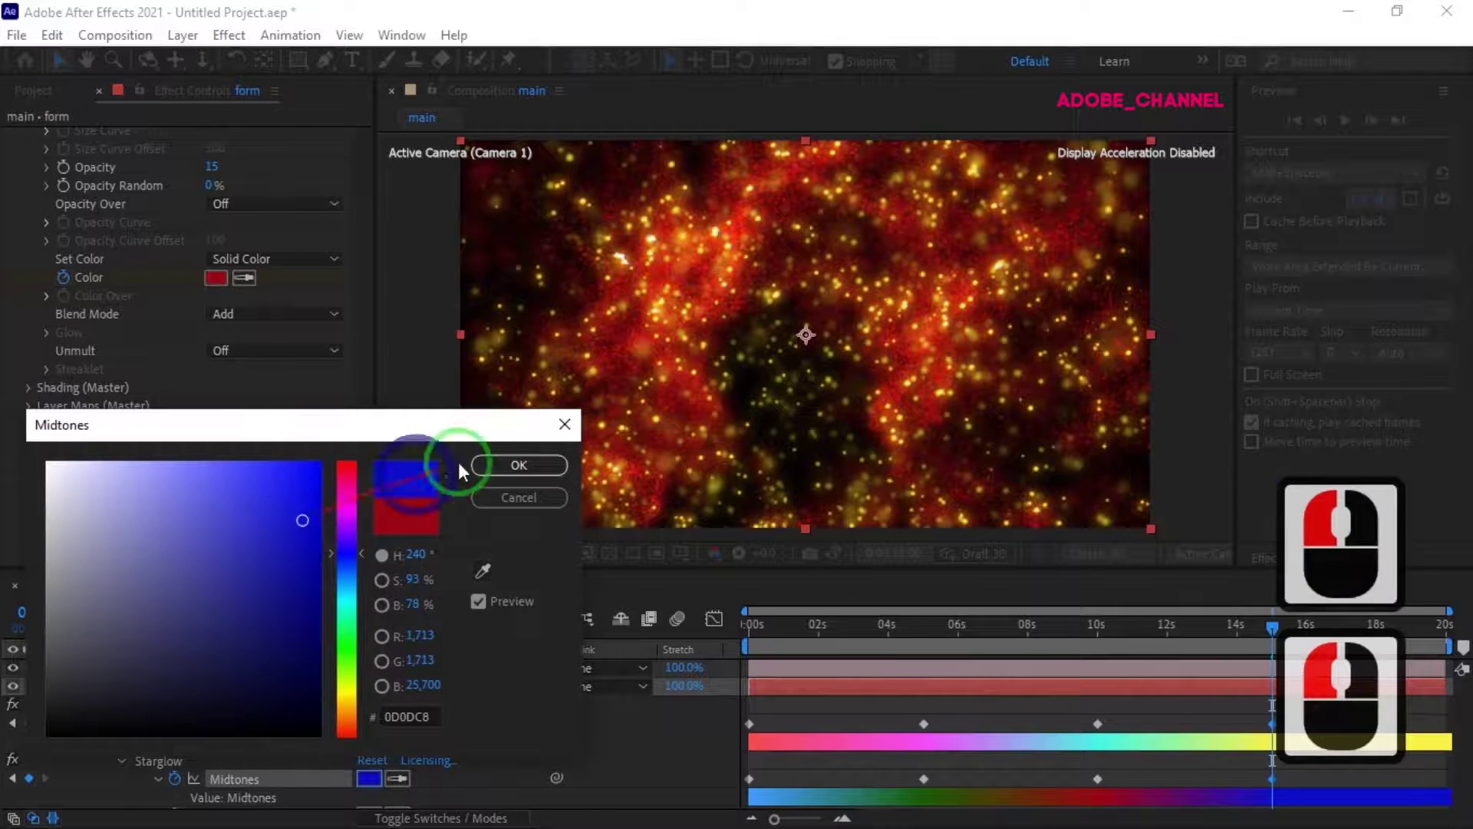
double_click(438, 716)
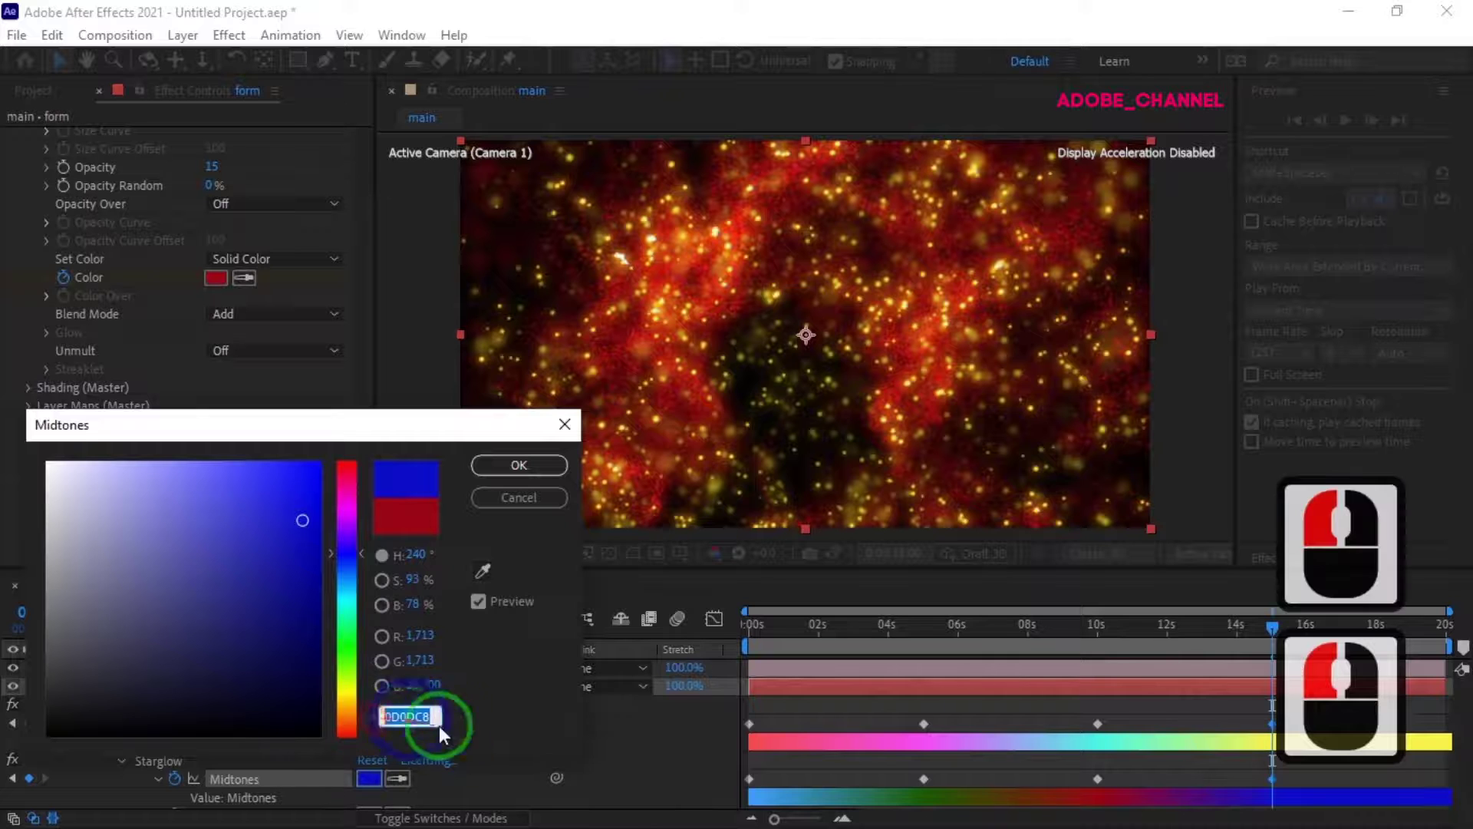
right_click(406, 716)
click(460, 489)
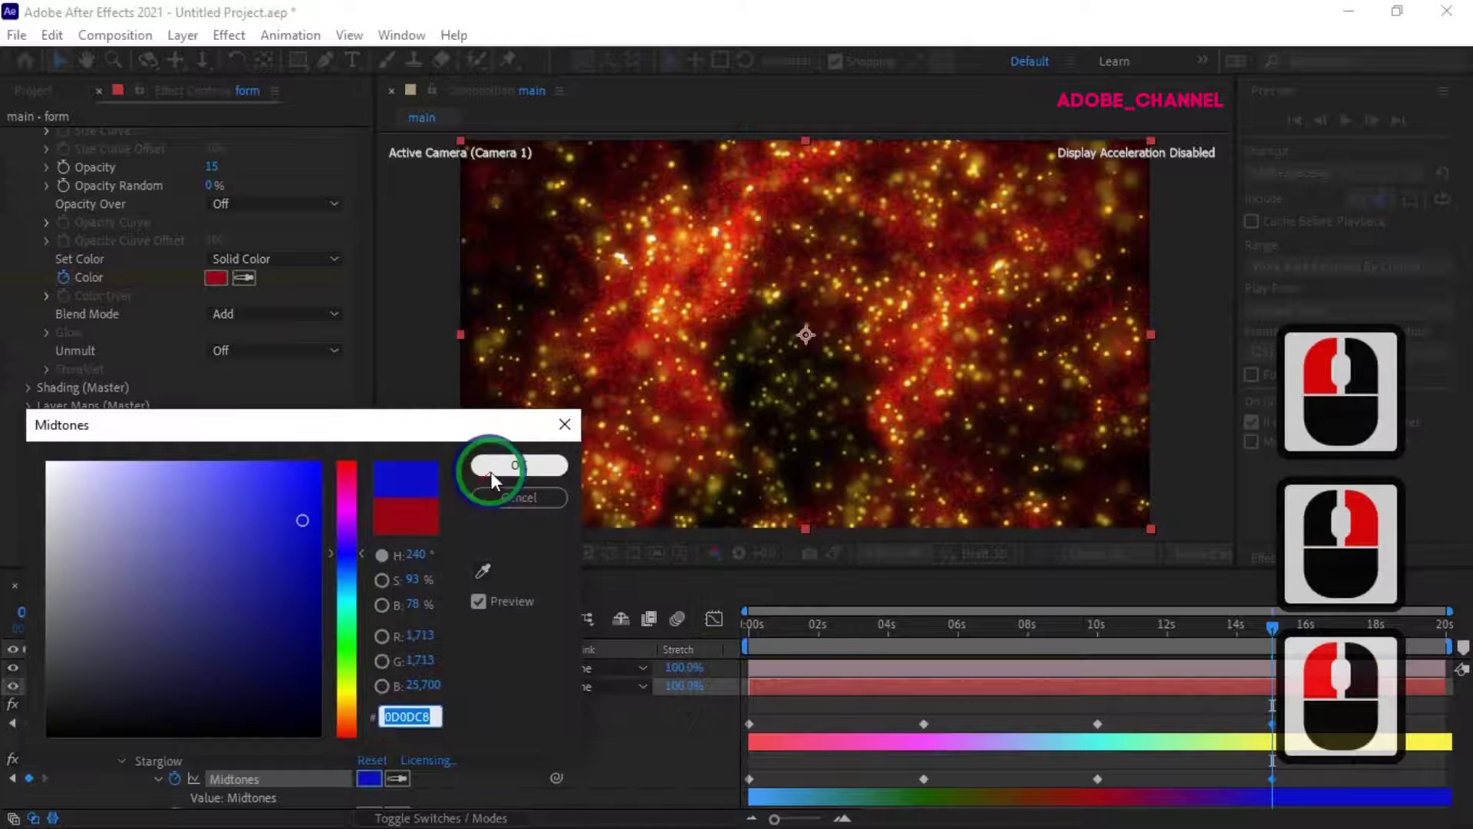
click(491, 472)
Step: Set the upper form layer's Starglow Shadows to the copied blue 0D0DC8 at 15 seconds
scroll(403, 727, down, 3)
scroll(383, 709, down, 1)
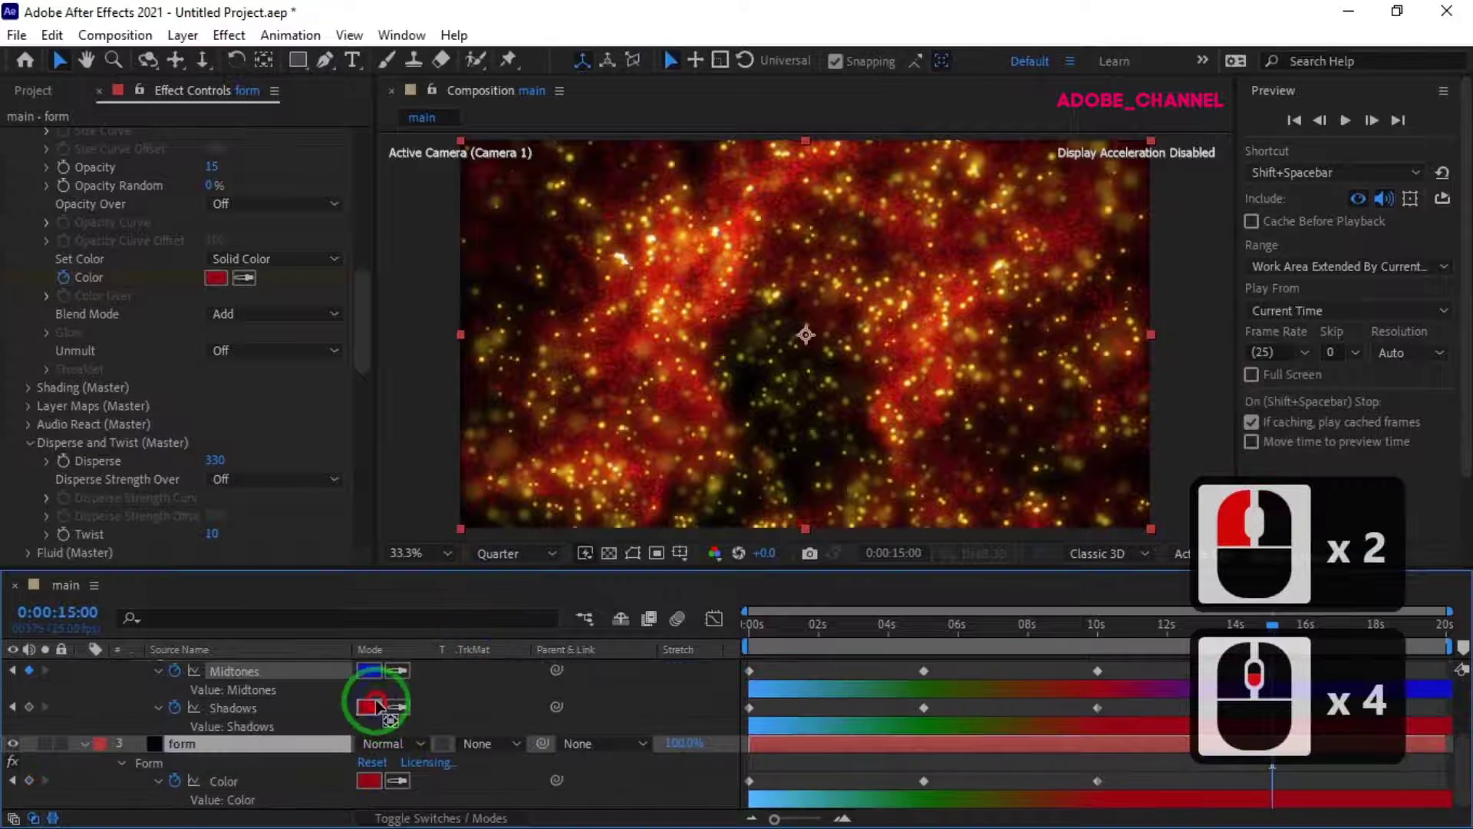
click(369, 707)
right_click(407, 715)
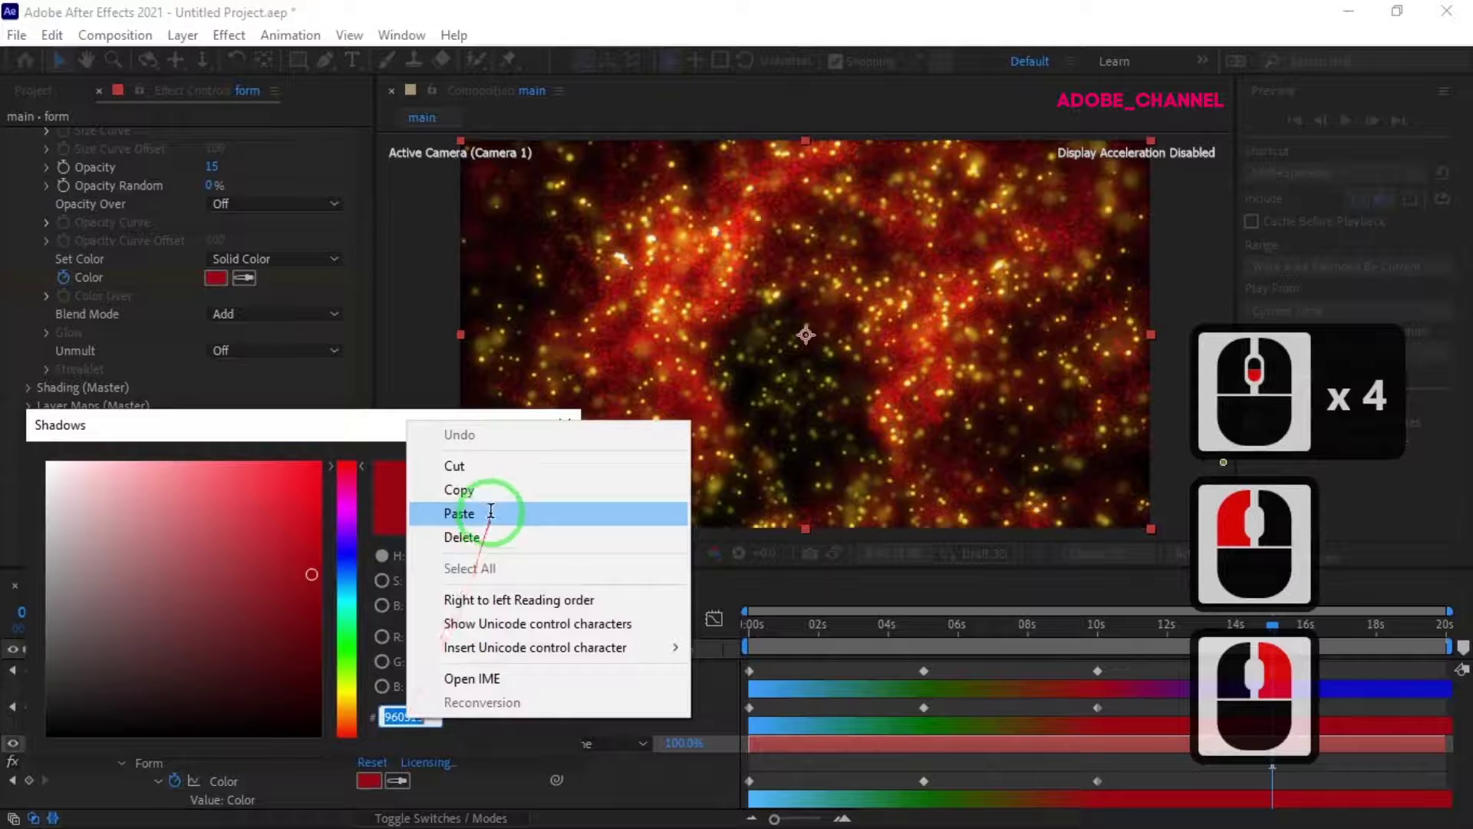
click(459, 513)
click(513, 468)
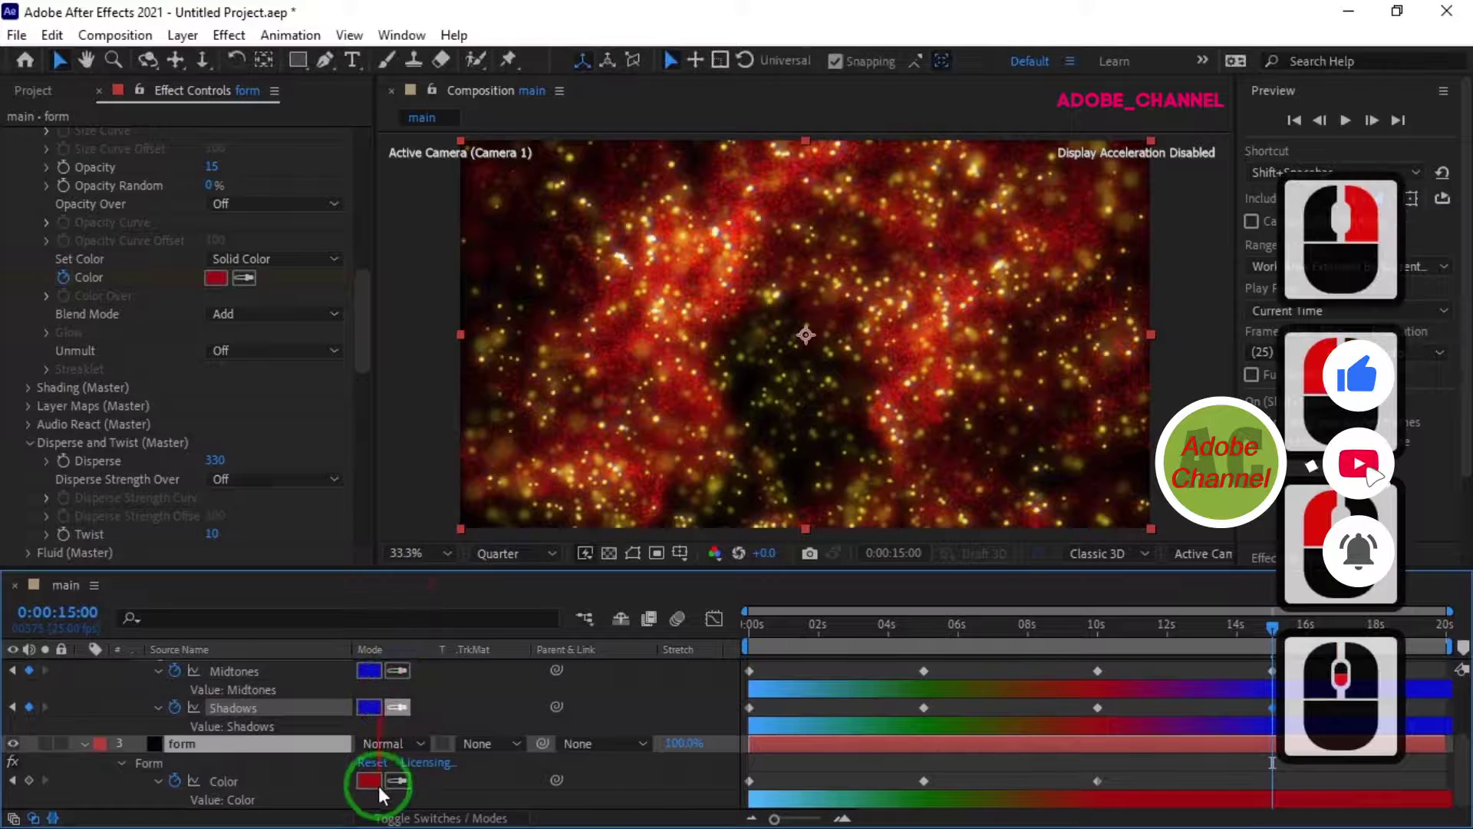
Step: Set the lower form layer's particle Color to the copied blue 0D0DC8 at 15 seconds
click(369, 781)
right_click(407, 712)
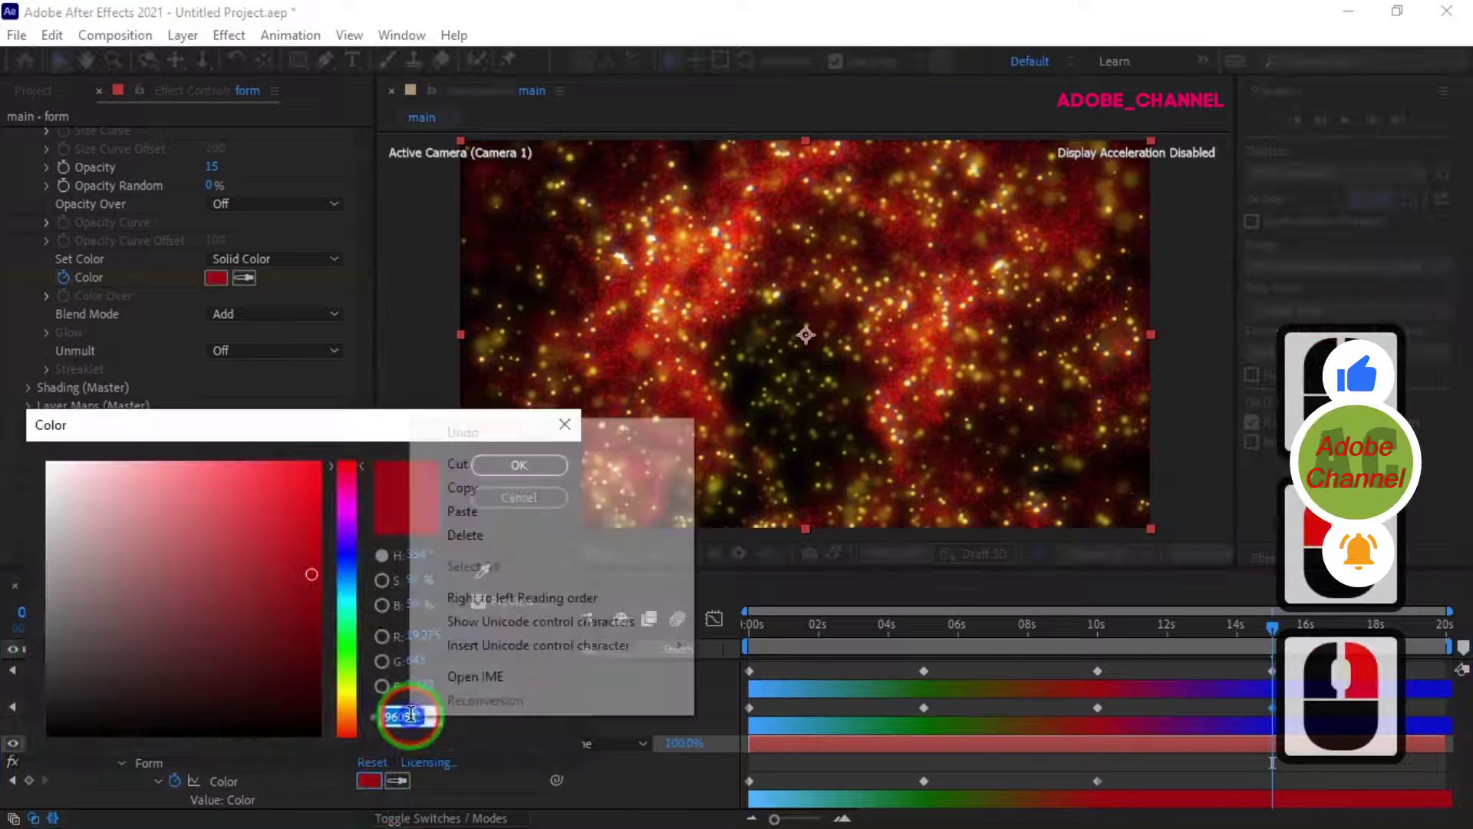
click(476, 510)
click(513, 466)
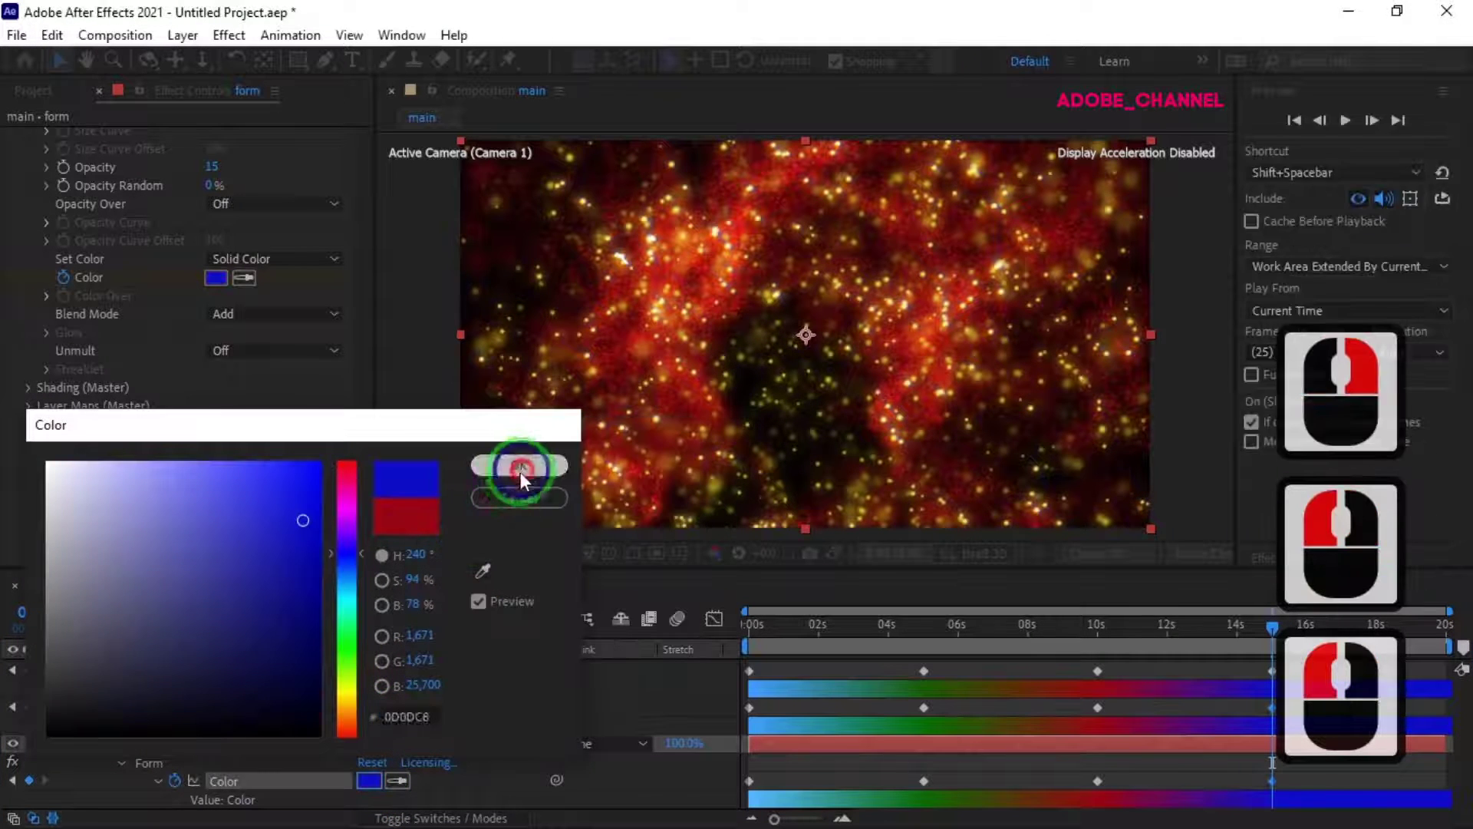
scroll(379, 734, down, 4)
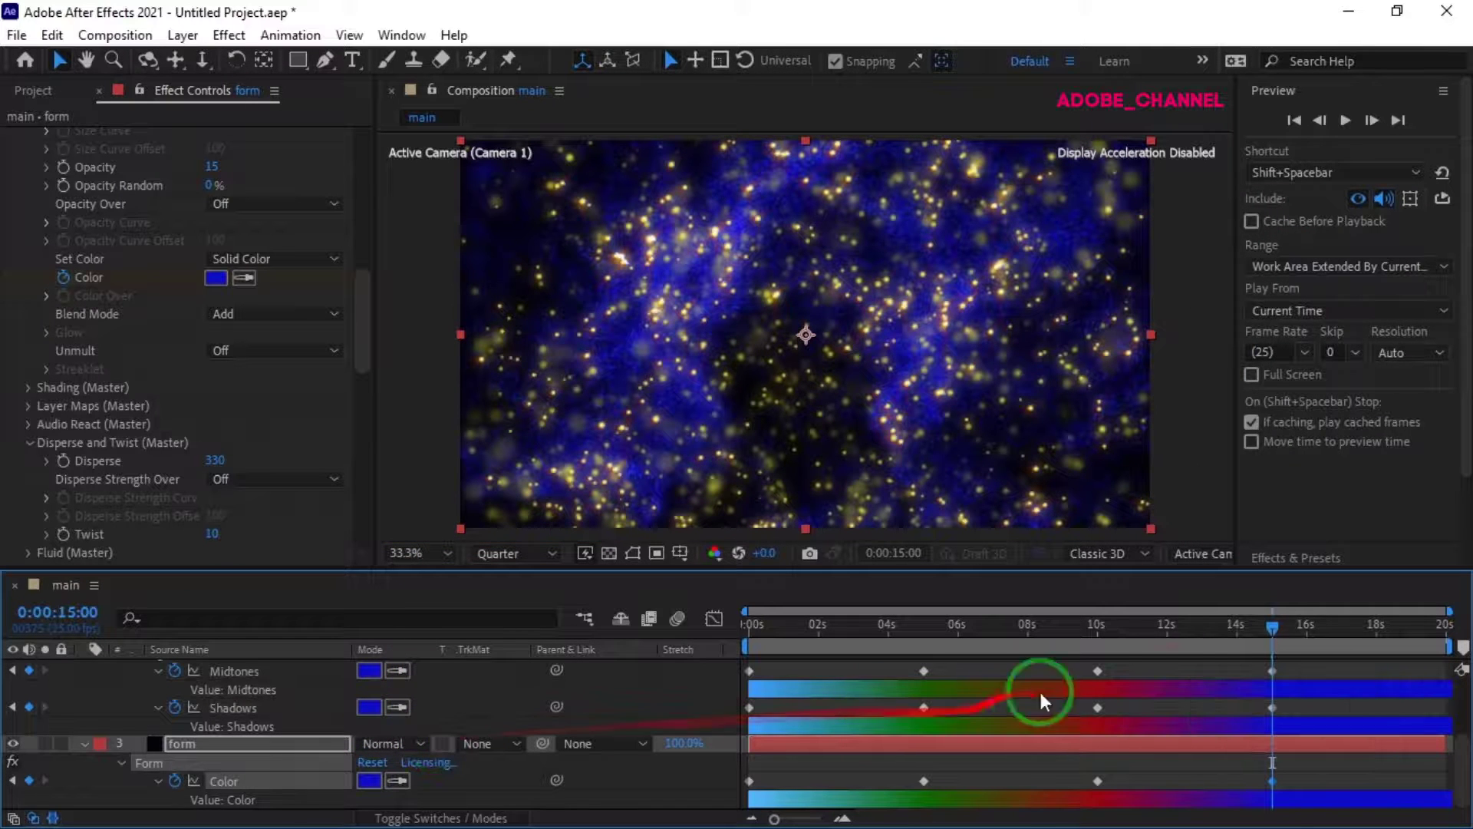
Step: Return to the start of the composition and preview the color animation, then stop playback
drag(1274, 625, 654, 638)
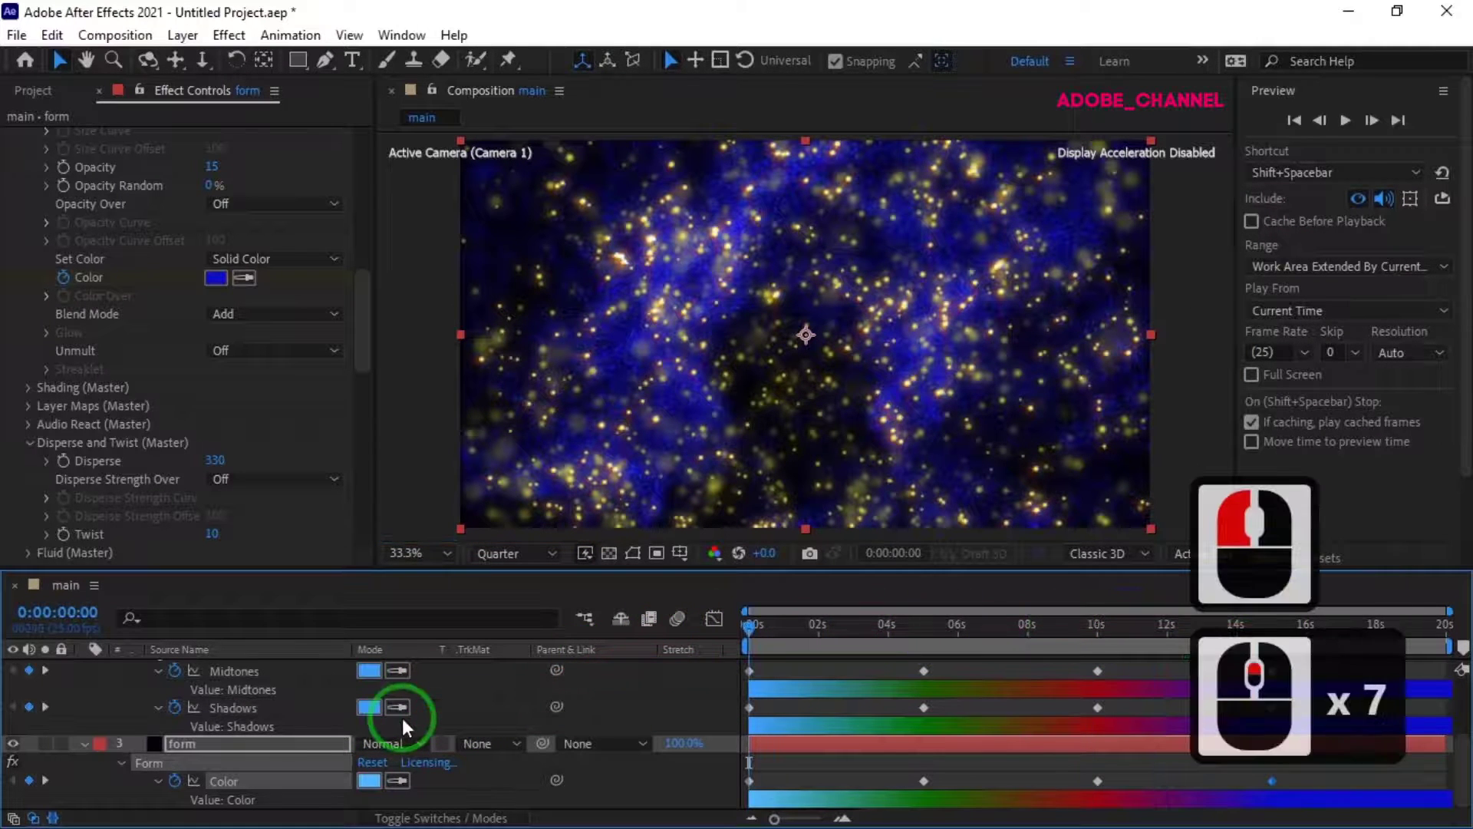
scroll(402, 717, up, 7)
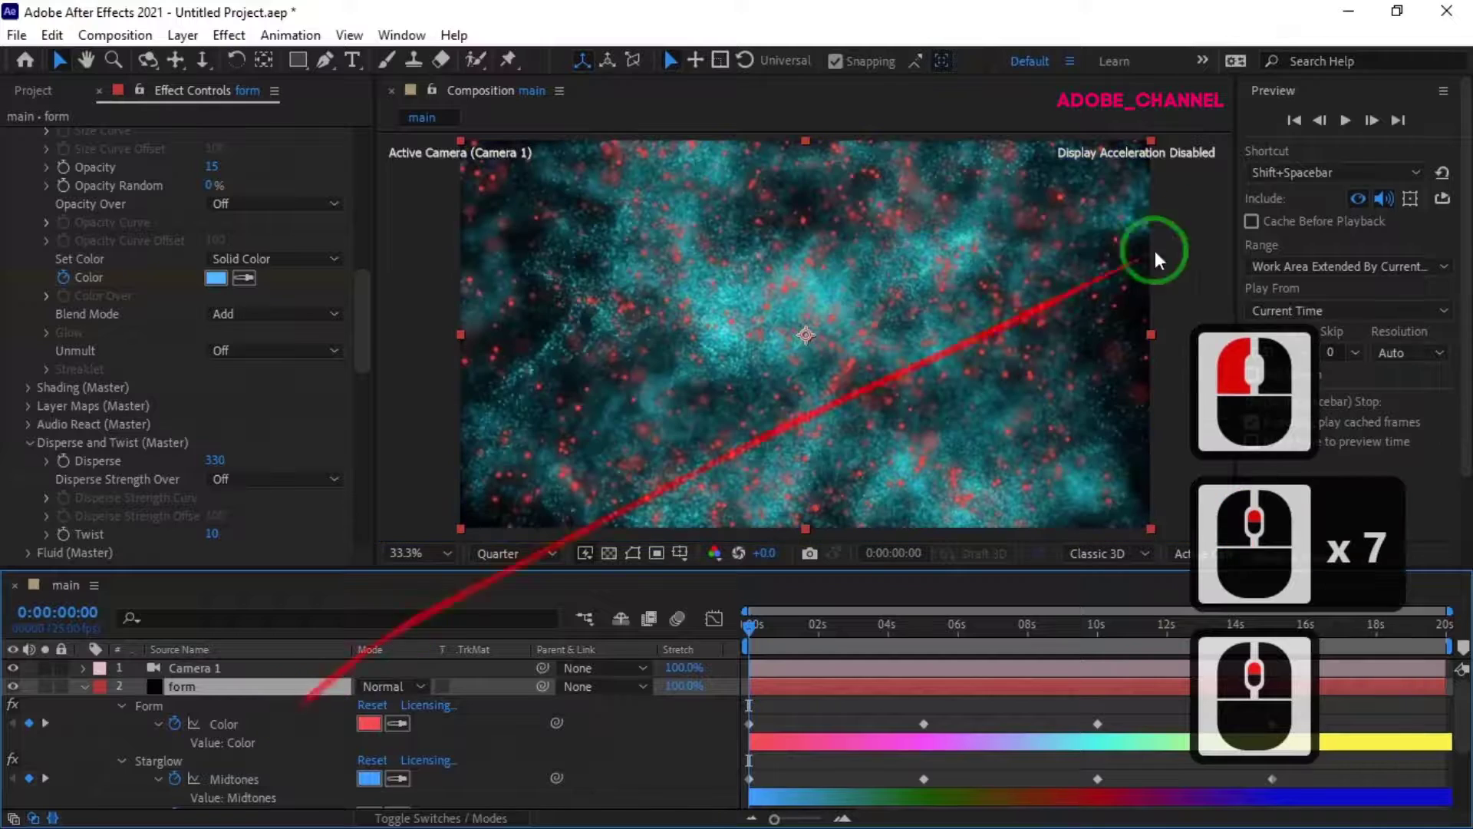
click(1345, 120)
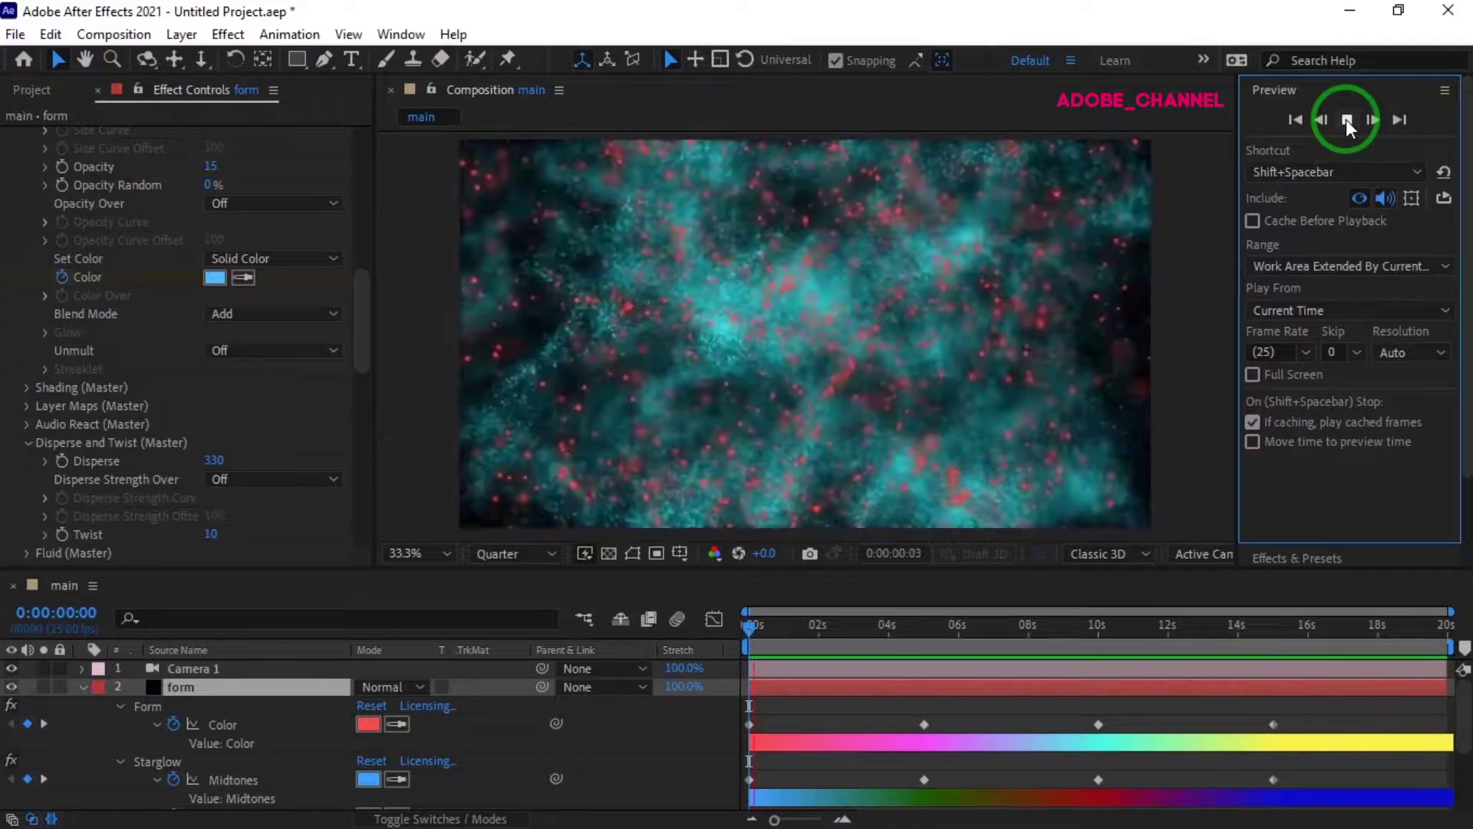
click(1346, 120)
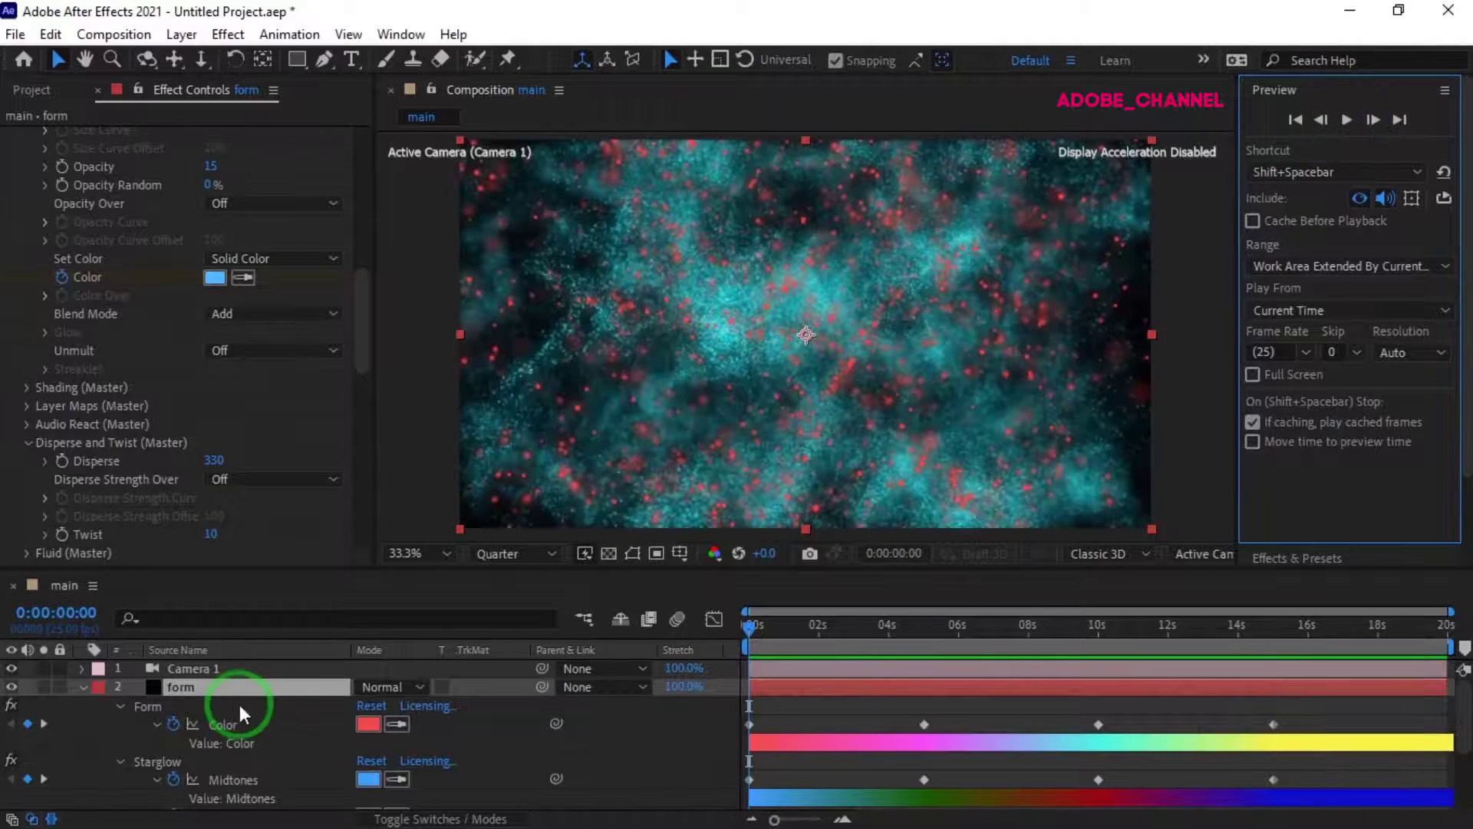
Step: Shift the upper form layer's last three particle Color keyframes to about 6.7, 12 and 17.8 seconds
mouse_move(927, 723)
drag(927, 723, 984, 725)
drag(1103, 724, 1166, 724)
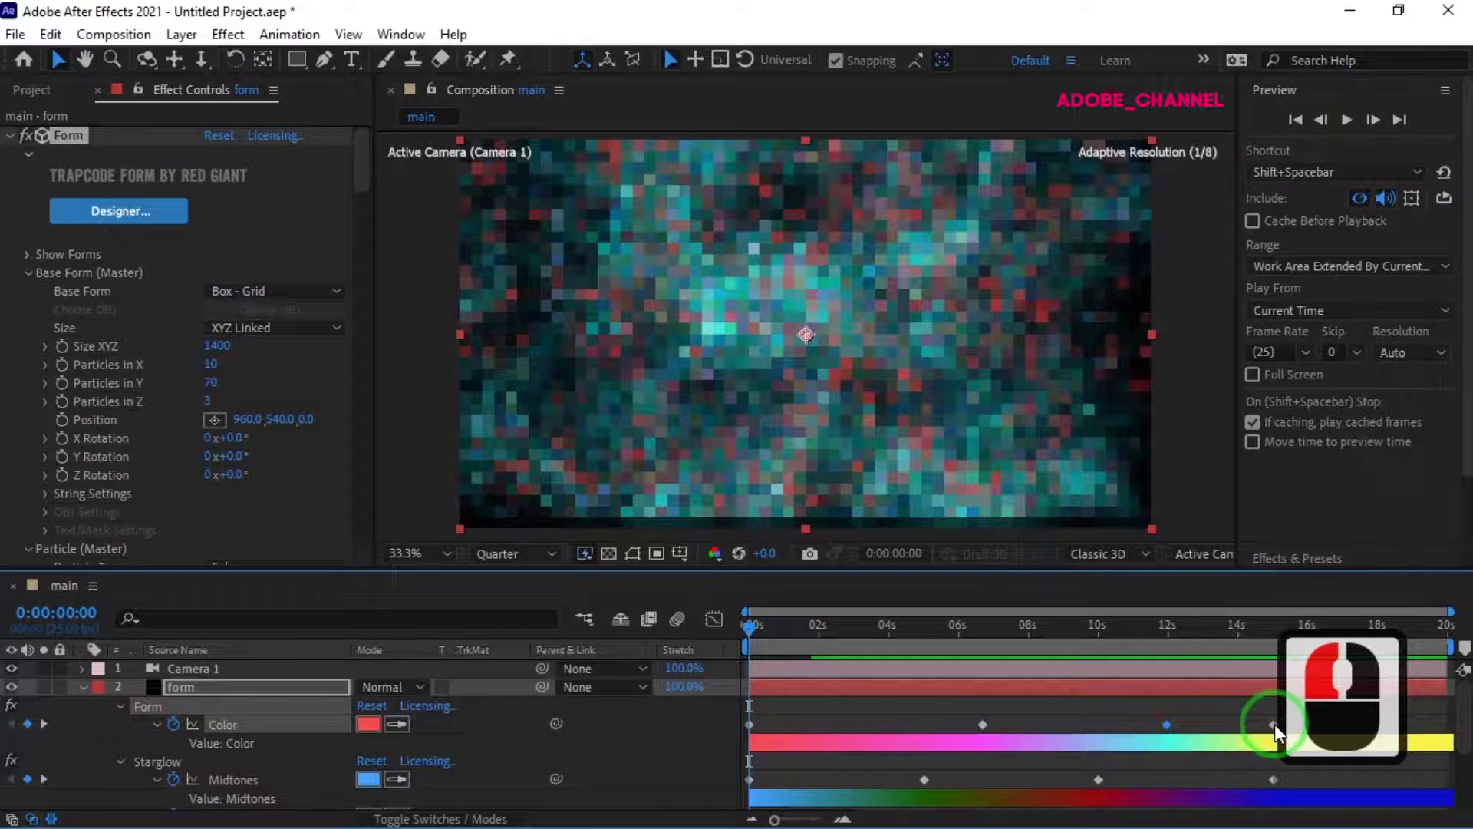
drag(1274, 724, 1324, 726)
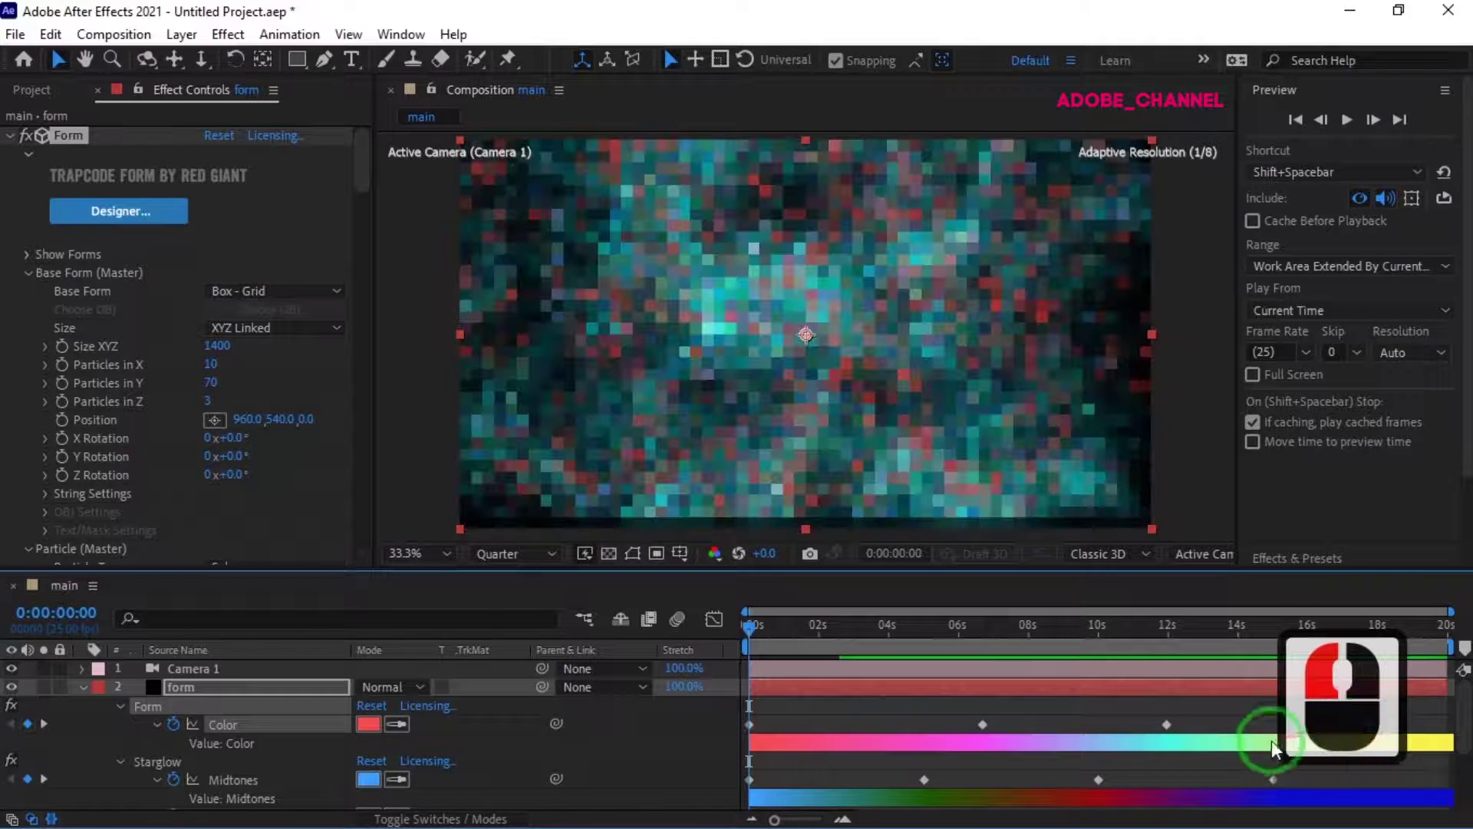
click(1194, 743)
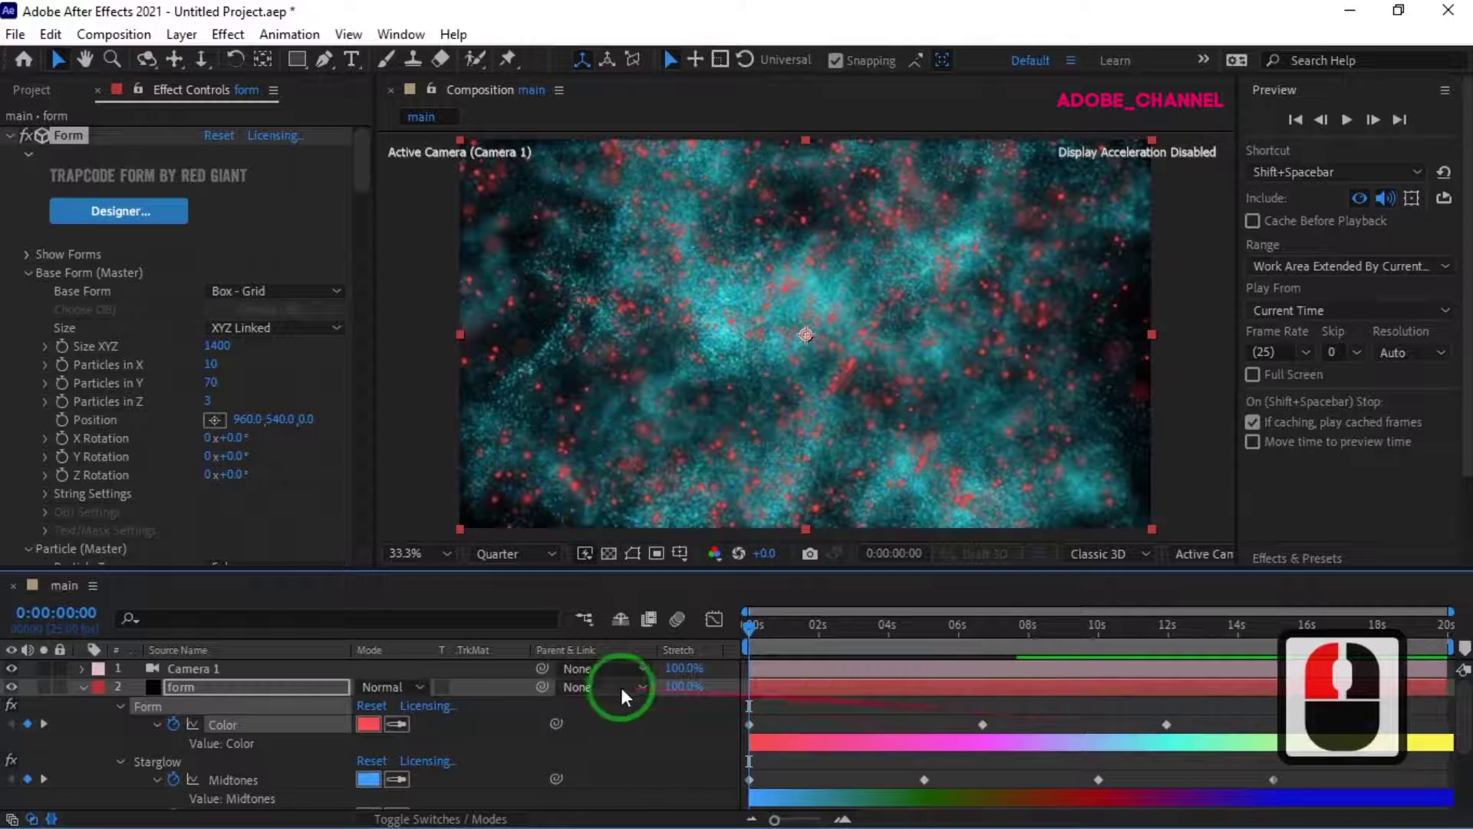
Step: Play back the full composition to review the retimed particle colors, and stop the preview
click(1344, 121)
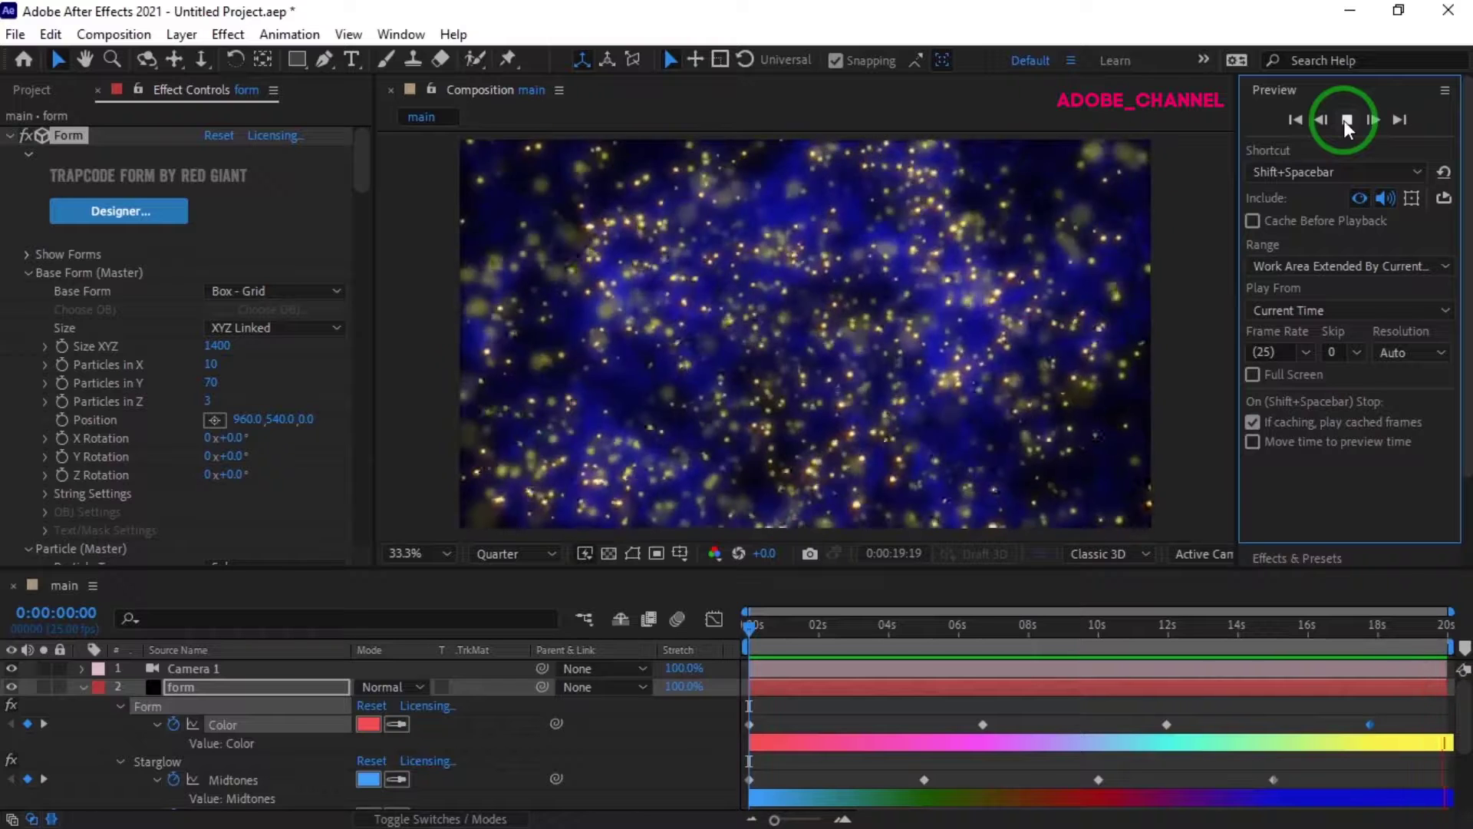
click(1345, 121)
click(757, 658)
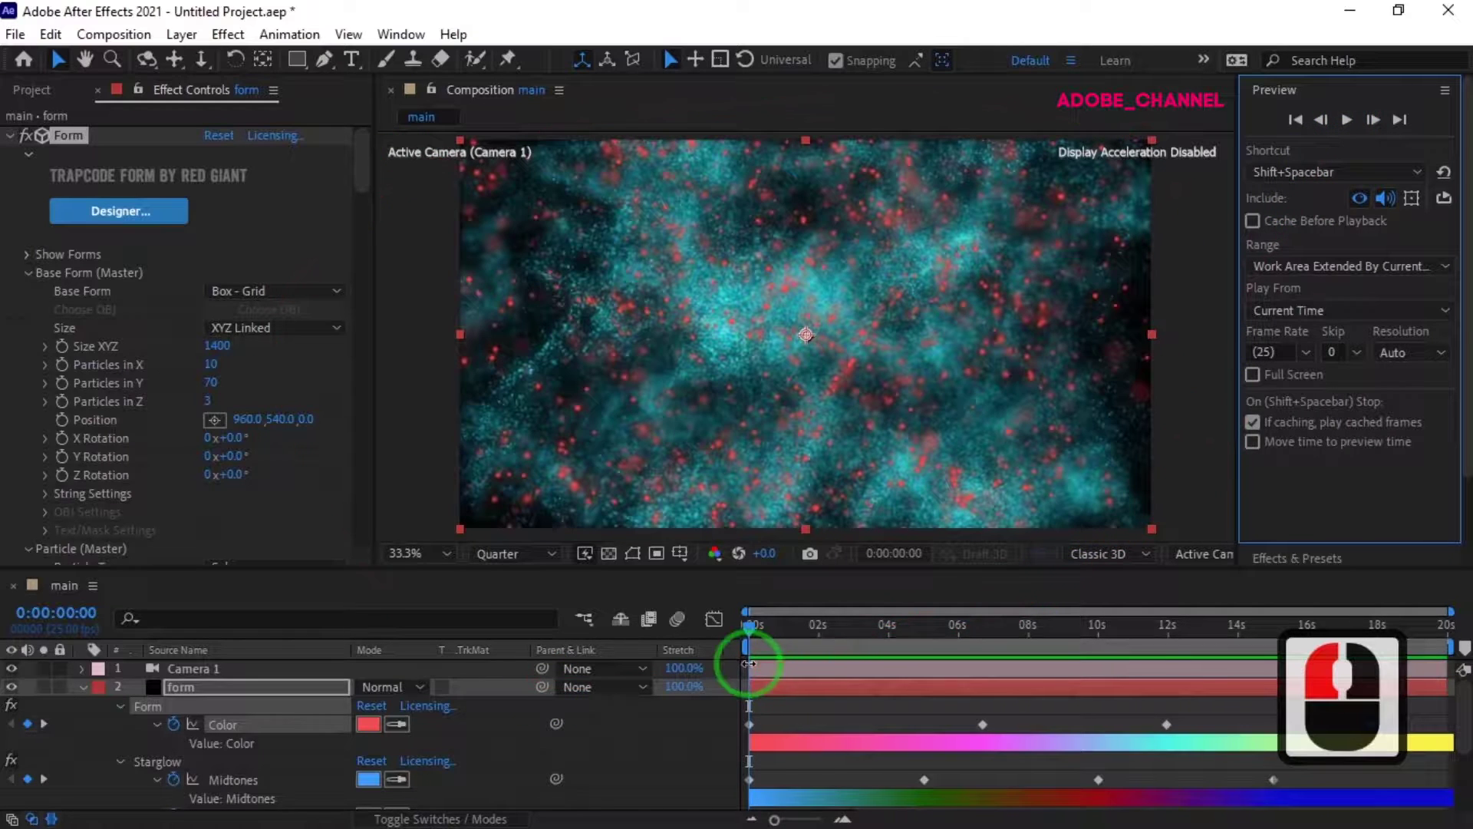